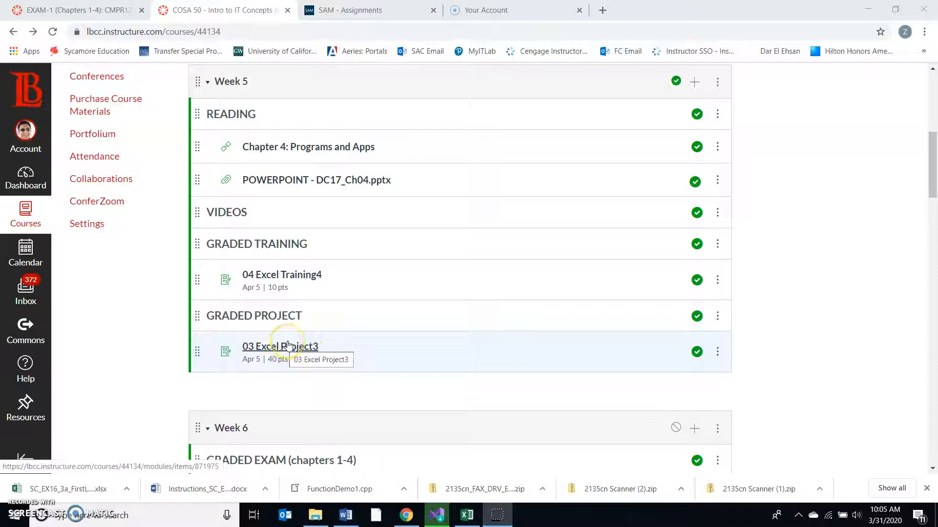
# - Switch to the Word instructions document and read through the Getting Started section and the numbered project steps
pyautogui.click(292, 346)
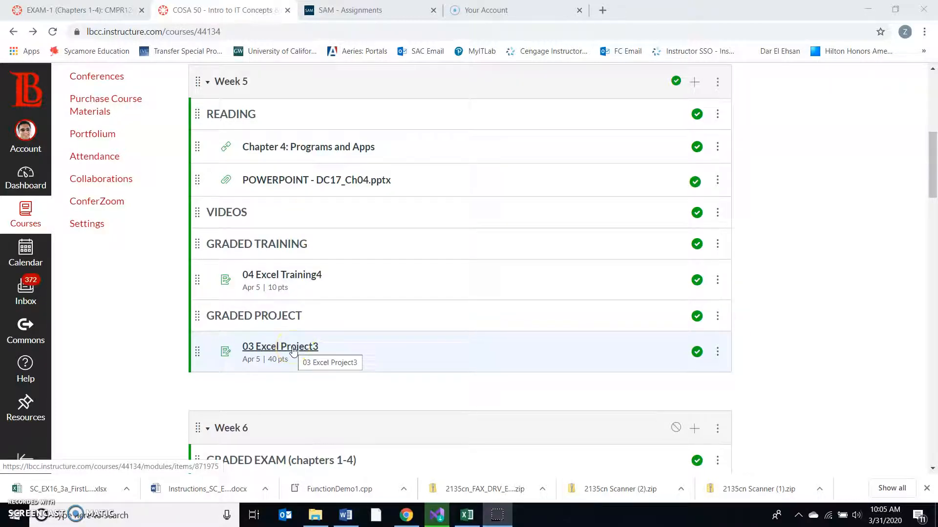
pyautogui.click(347, 519)
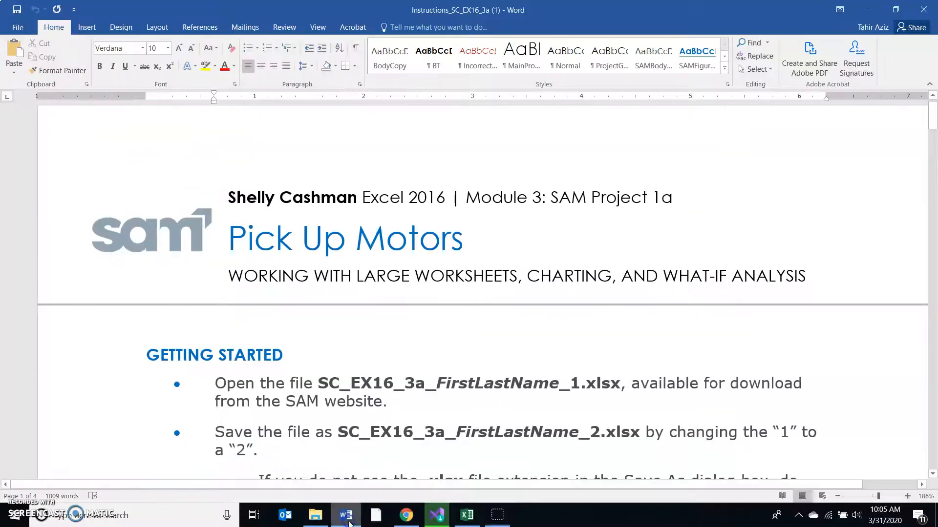
pyautogui.scroll(-1, 409, 358)
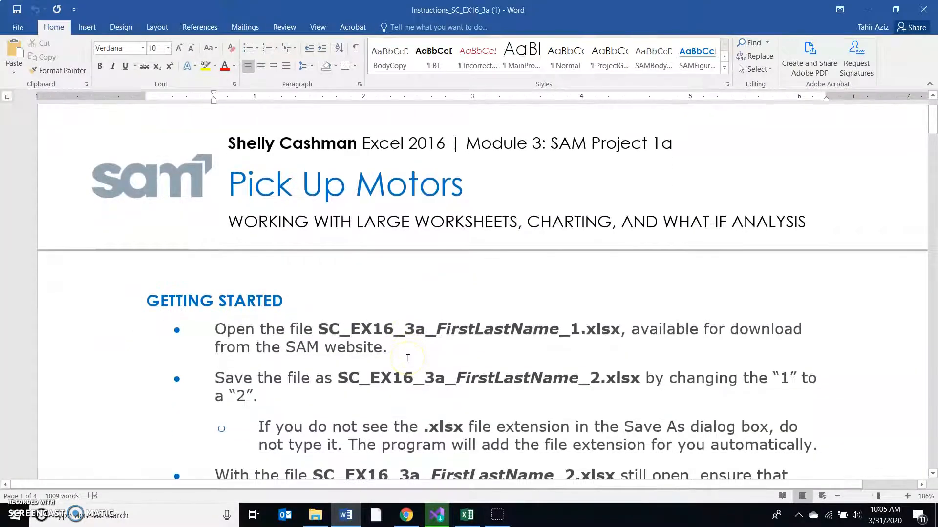
pyautogui.scroll(-6, 407, 358)
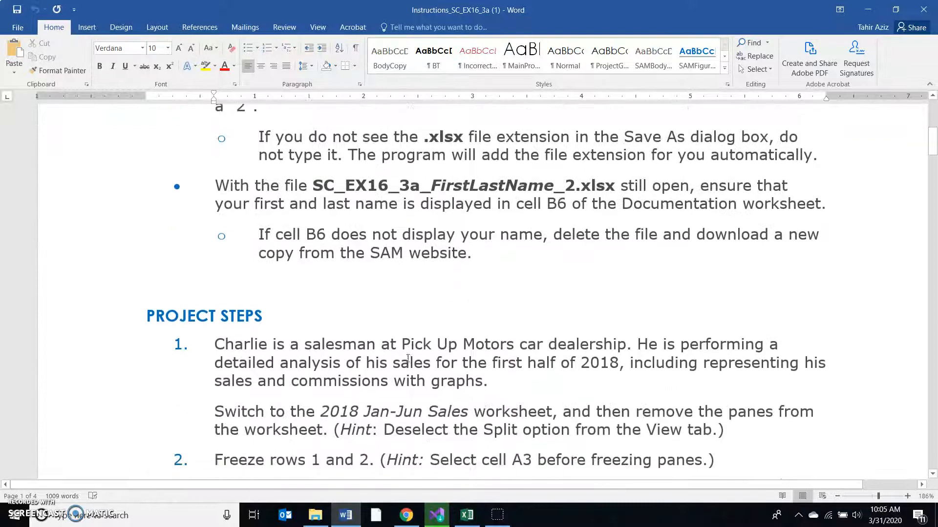
pyautogui.scroll(-2, 409, 359)
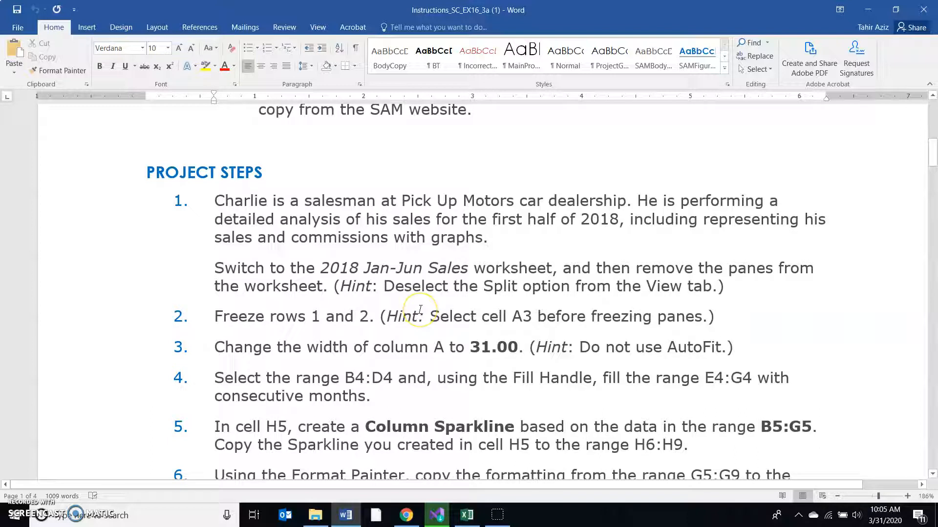
pyautogui.scroll(-3, 420, 309)
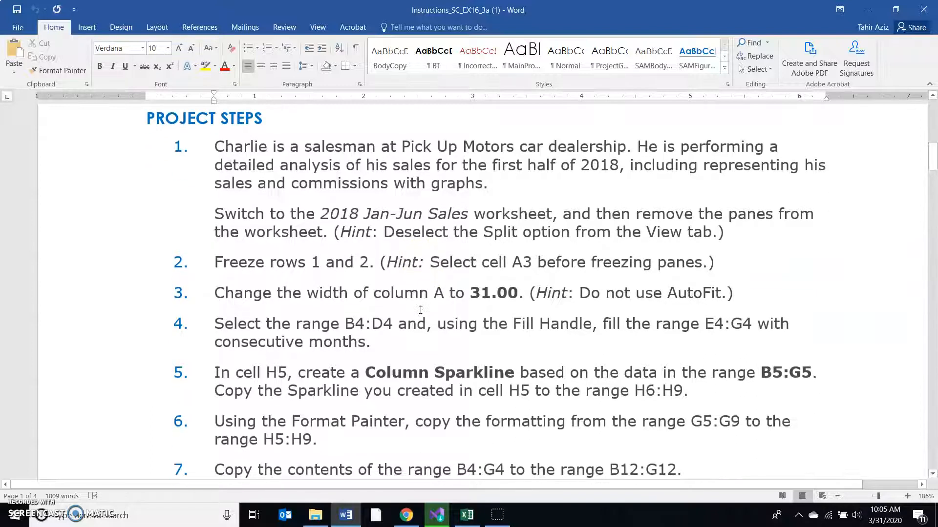
pyautogui.scroll(-8, 421, 309)
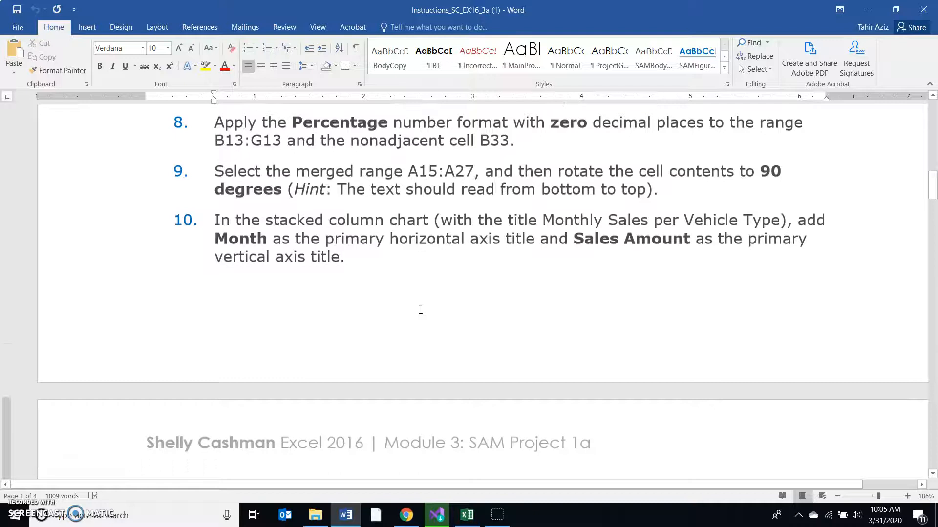
pyautogui.scroll(-6, 421, 309)
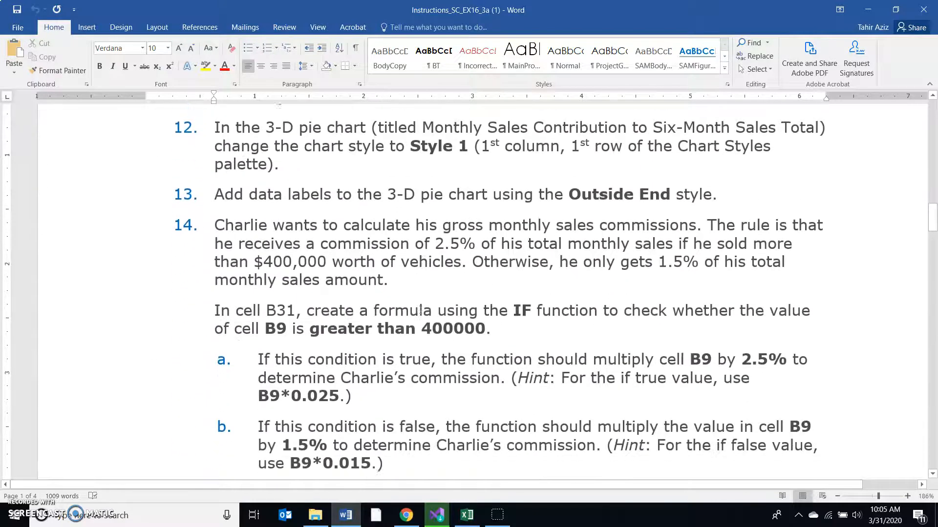
pyautogui.scroll(-3, 420, 310)
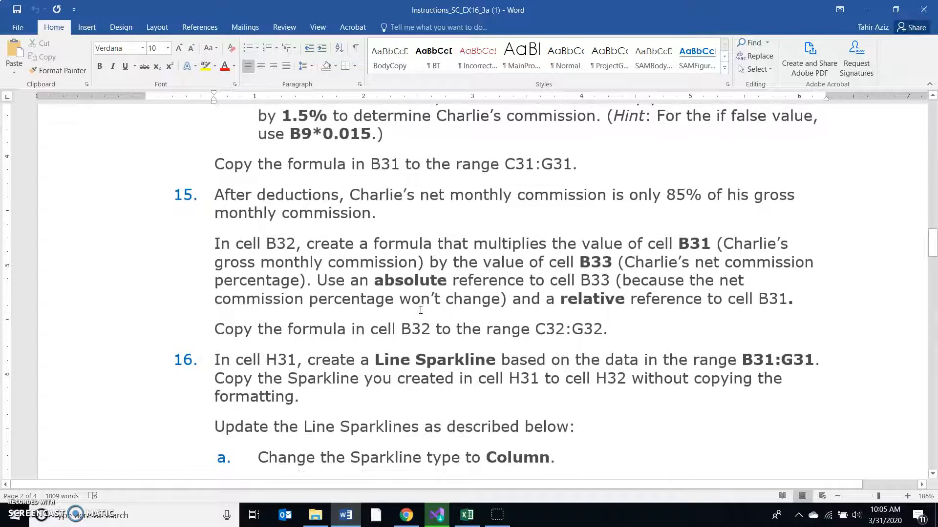
pyautogui.scroll(-2, 421, 310)
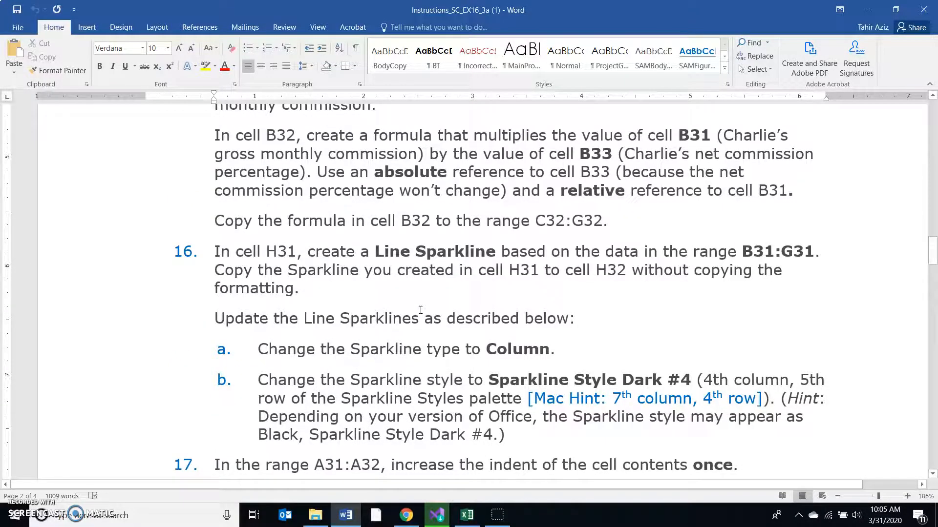
pyautogui.scroll(-2, 421, 309)
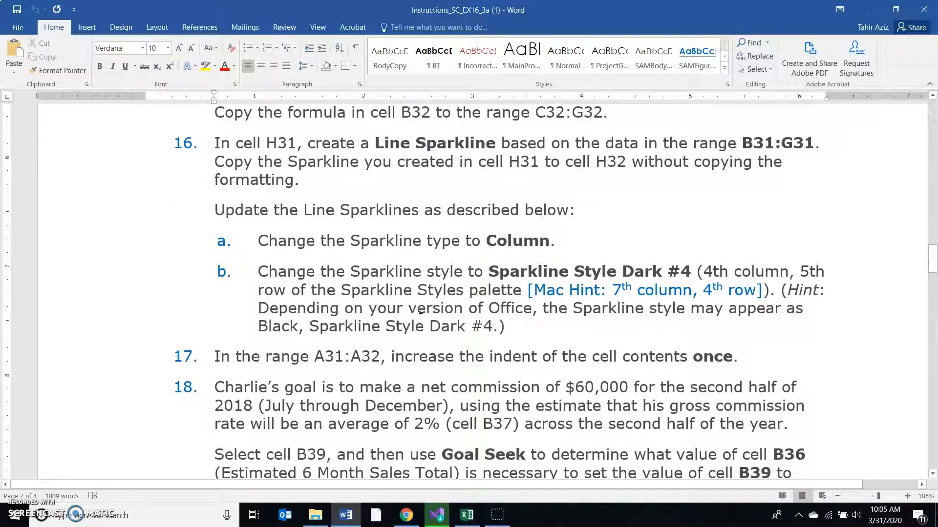
pyautogui.scroll(-6, 420, 309)
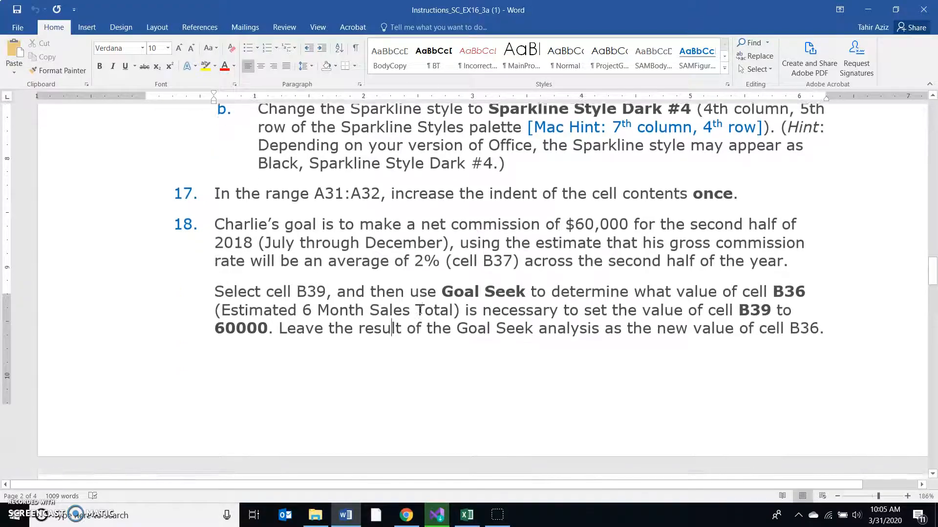
pyautogui.scroll(-2, 420, 310)
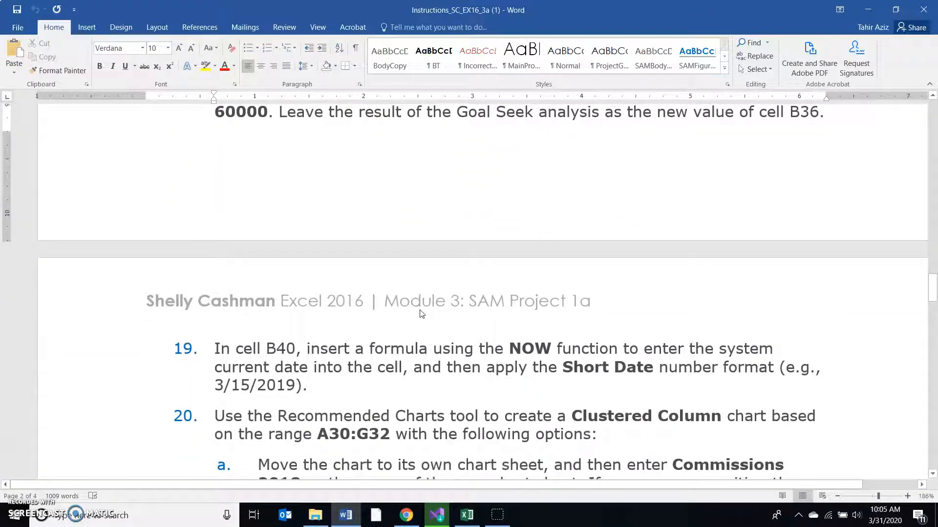
pyautogui.scroll(-8, 422, 313)
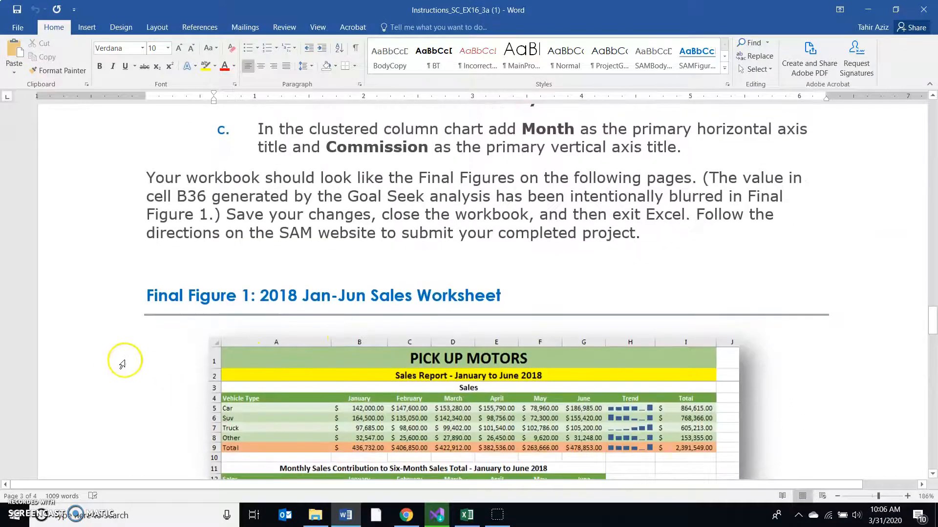
# - Examine the final figures of the finished sales worksheet and commissions chart, and return to the start of the Project Steps
pyautogui.scroll(-3, 115, 374)
pyautogui.scroll(-1, 123, 363)
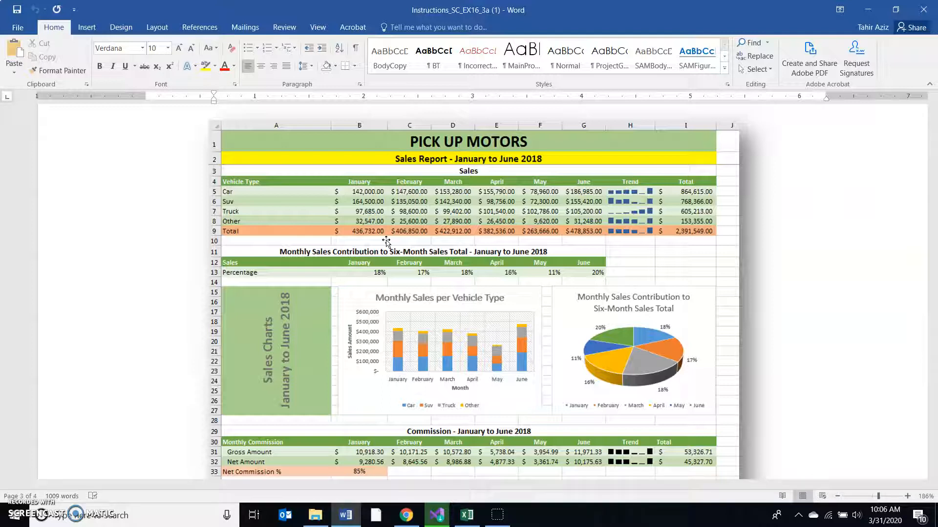
pyautogui.scroll(-2, 385, 232)
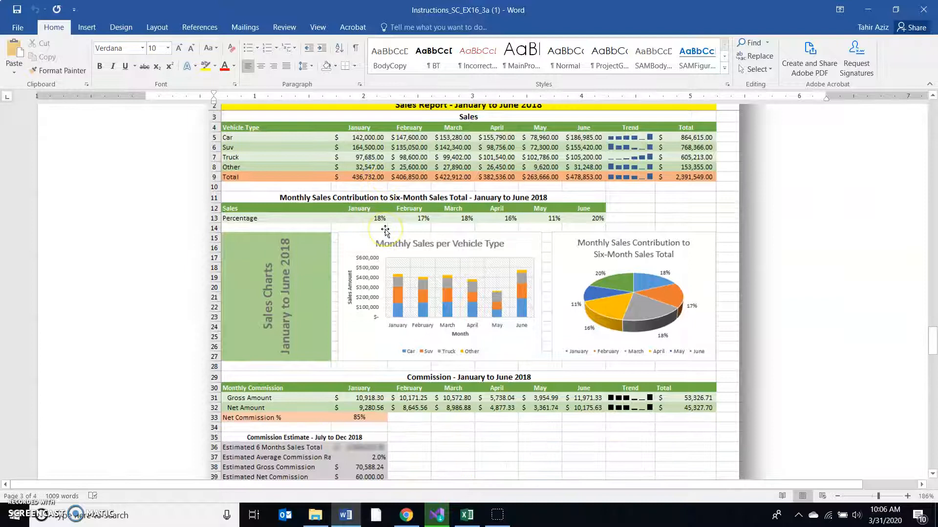
pyautogui.scroll(-2, 385, 232)
pyautogui.scroll(-20, 396, 340)
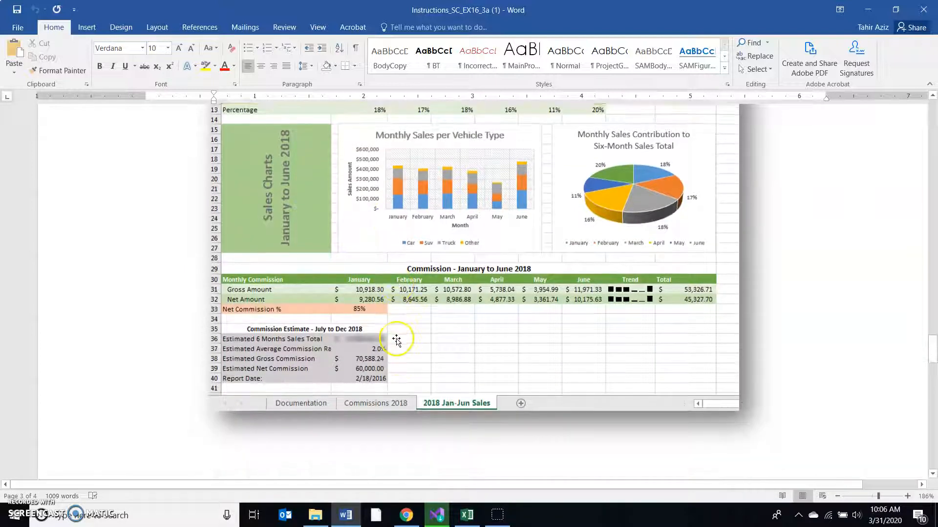
pyautogui.scroll(-10, 396, 340)
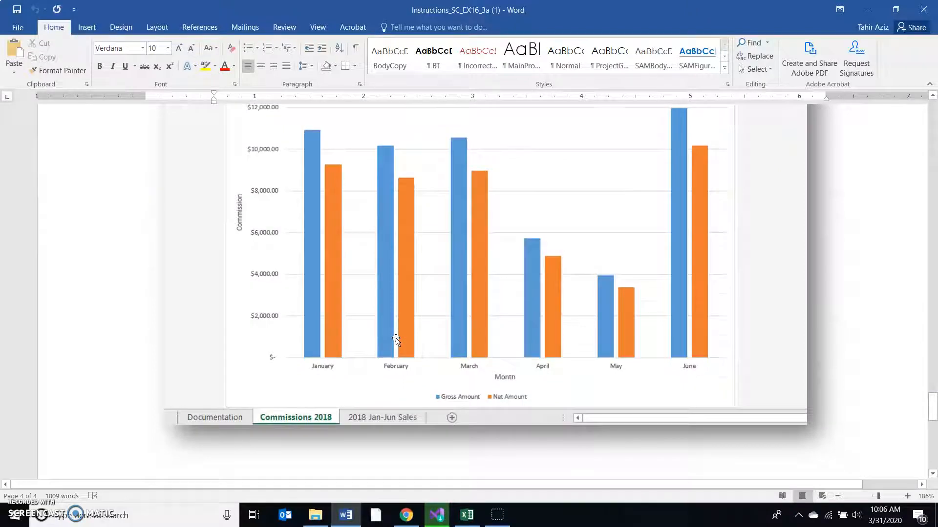
pyautogui.scroll(8, 396, 341)
pyautogui.scroll(20, 396, 341)
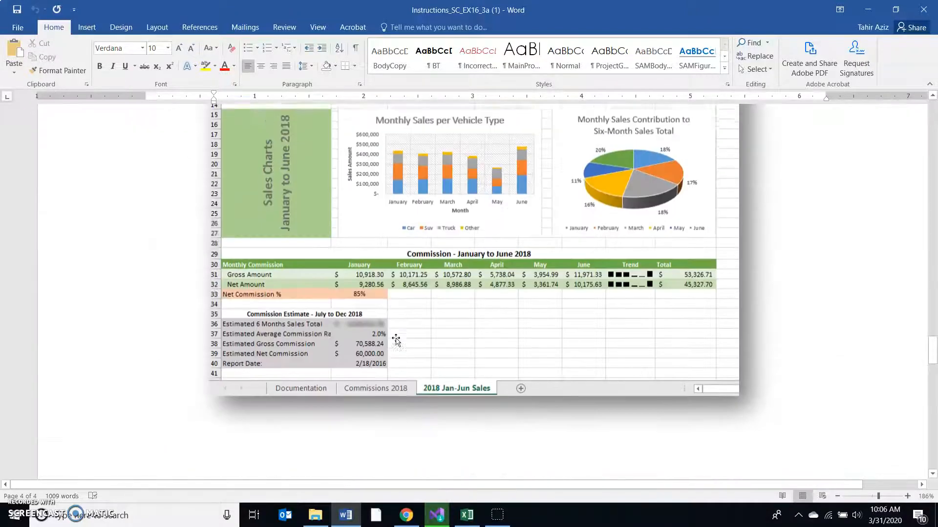
pyautogui.scroll(20, 396, 340)
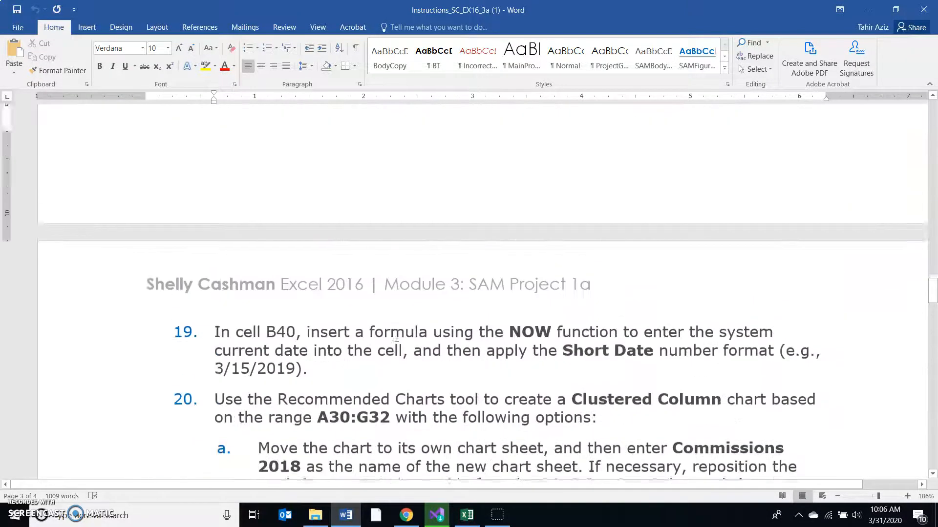
pyautogui.scroll(20, 396, 337)
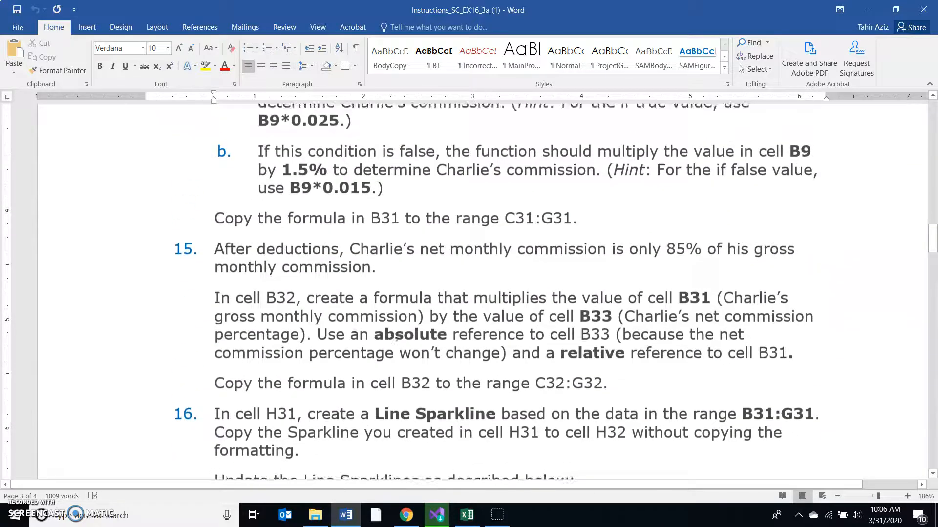
pyautogui.scroll(20, 396, 337)
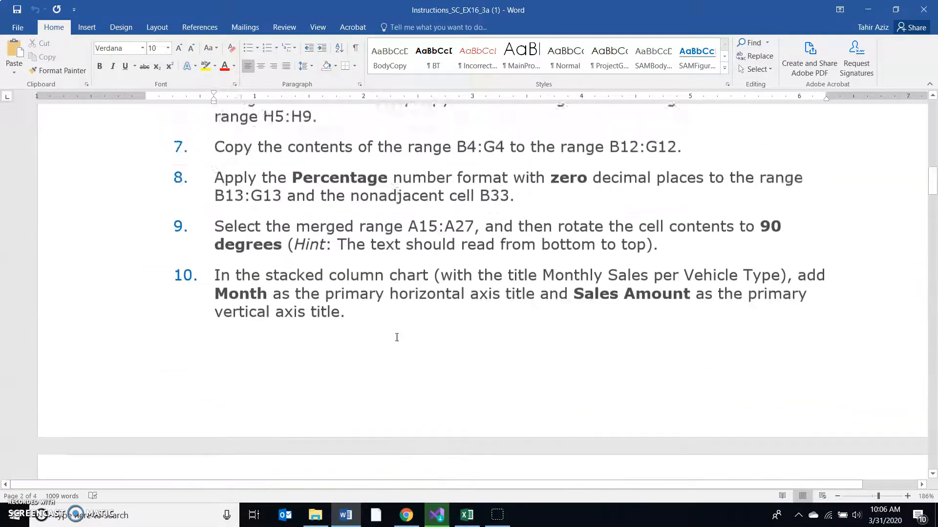
pyautogui.scroll(3, 396, 337)
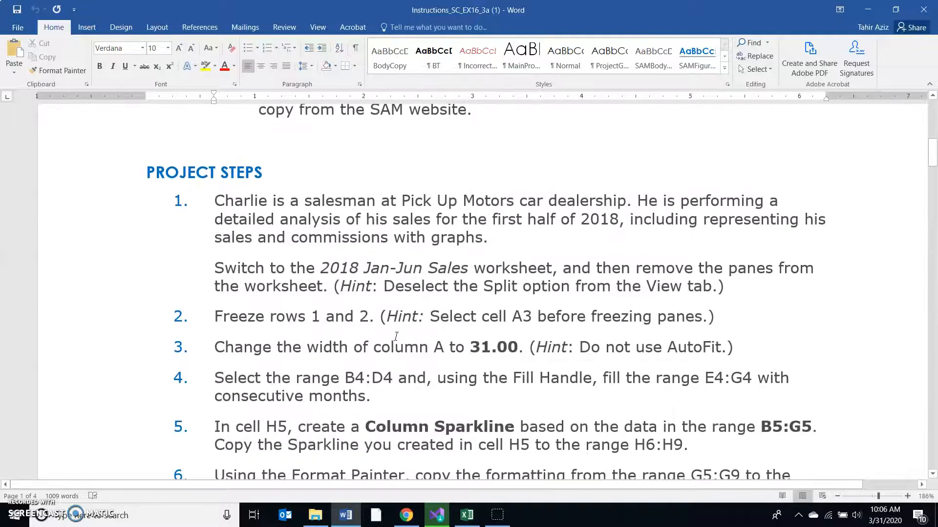
# - Open the 2018 Jan-Jun Sales worksheet in Excel, and highlight the pane-removal instruction of step 1 in the Word document
pyautogui.click(467, 515)
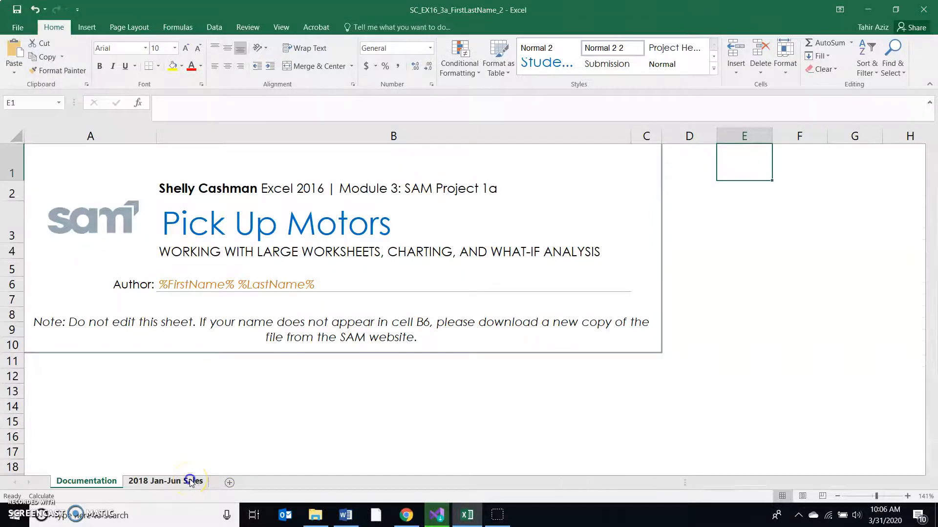
pyautogui.click(190, 483)
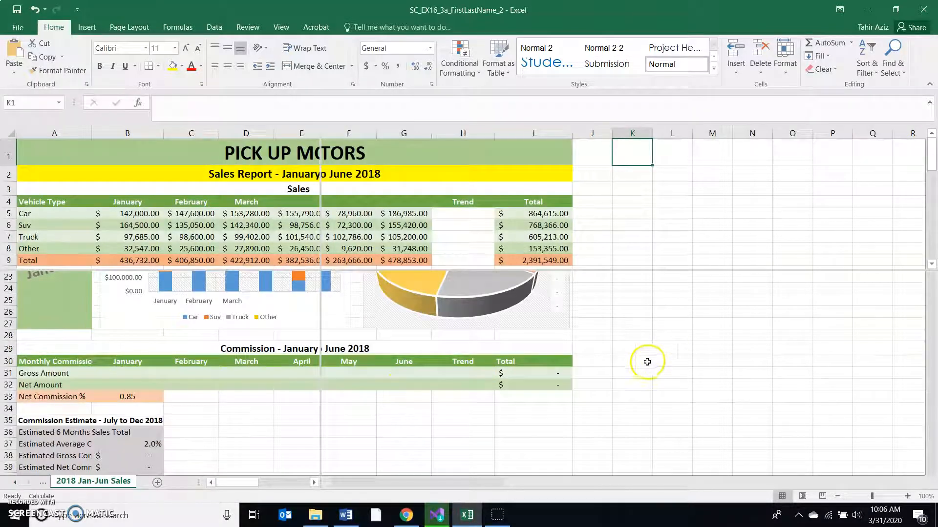
pyautogui.click(342, 519)
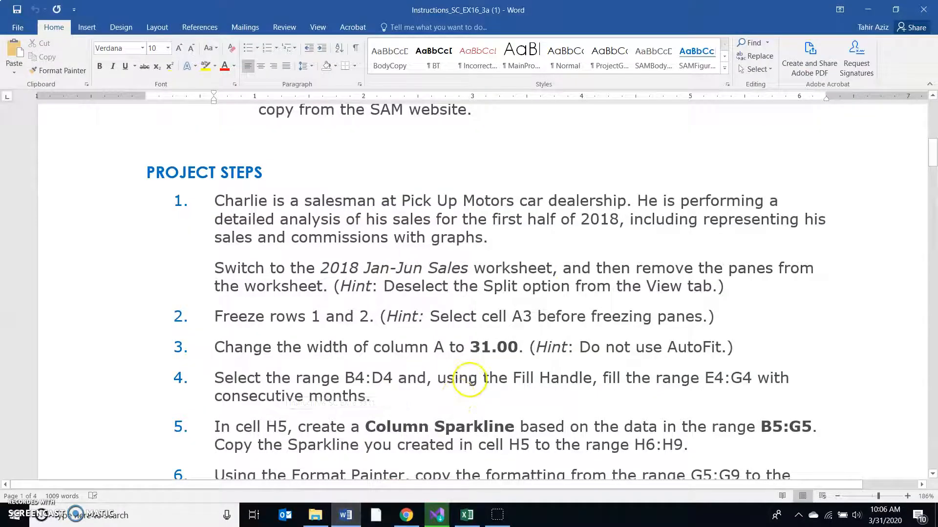
pyautogui.moveTo(207, 268); pyautogui.dragTo(727, 284)
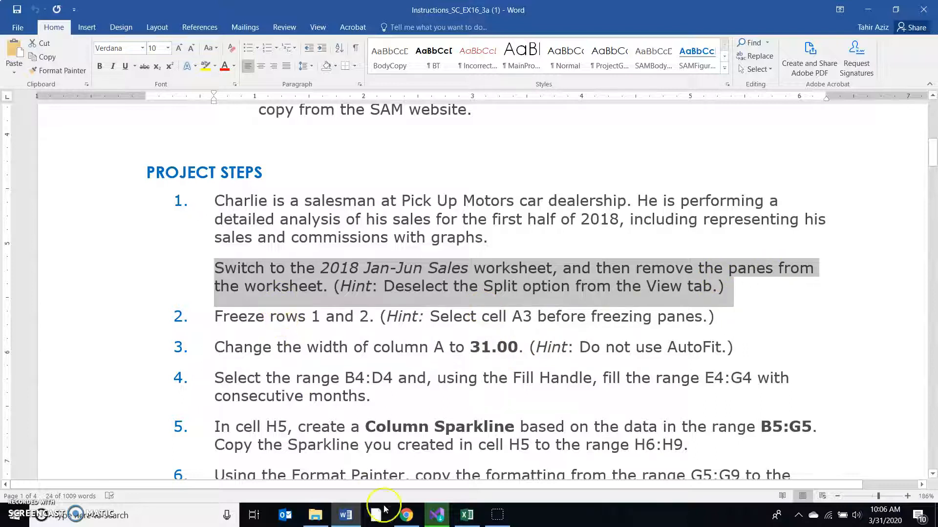
# - Switch to Excel and remove the split panes from the 2018 Jan-Jun Sales worksheet
pyautogui.click(467, 515)
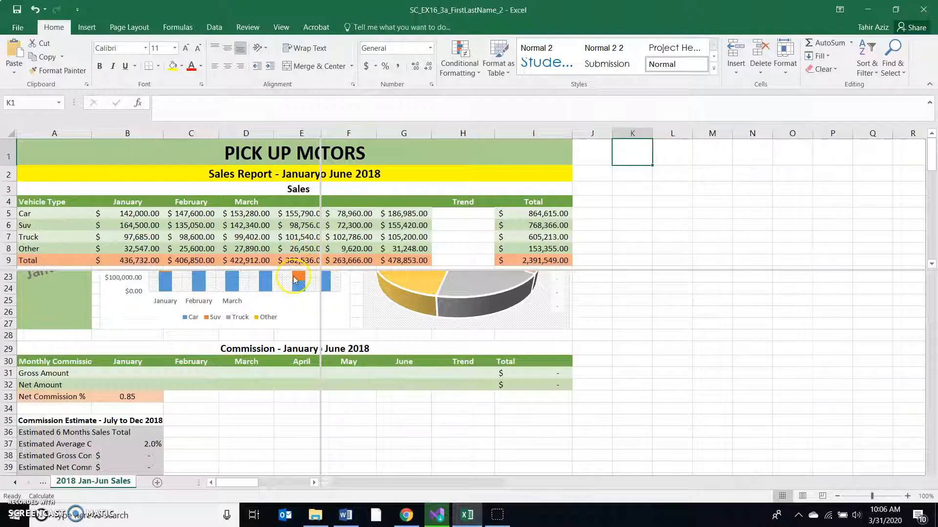
pyautogui.click(288, 27)
pyautogui.click(416, 48)
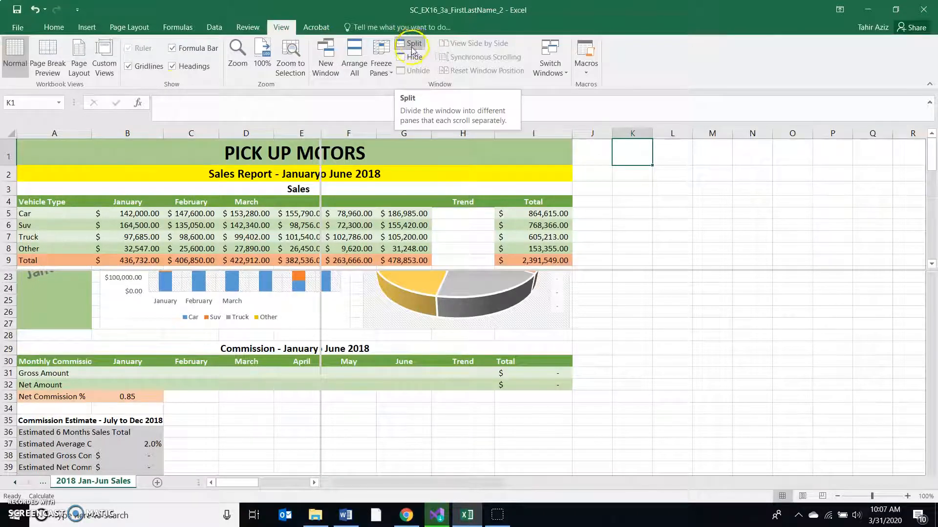
pyautogui.click(412, 45)
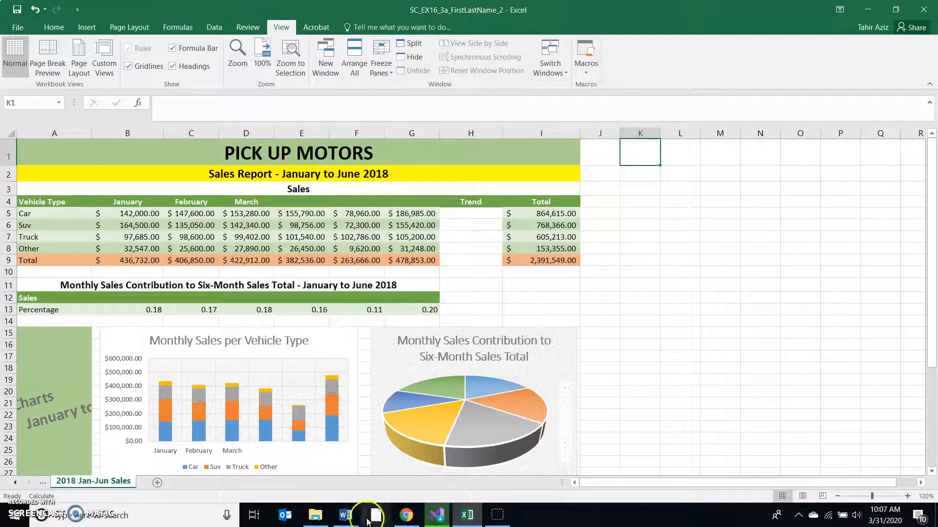
# - Return to the Word instructions and highlight the step 2 text about freezing rows 1 and 2
pyautogui.click(345, 516)
pyautogui.scroll(-2, 394, 389)
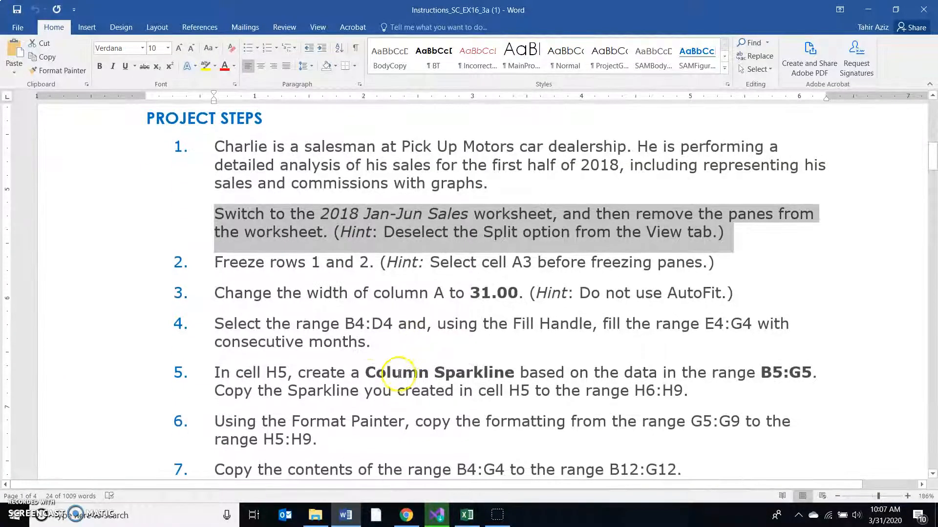
pyautogui.moveTo(213, 263); pyautogui.dragTo(369, 264)
# - Switch to Excel and freeze rows 1 and 2 of the sales worksheet using Freeze Panes at cell A3
pyautogui.click(467, 515)
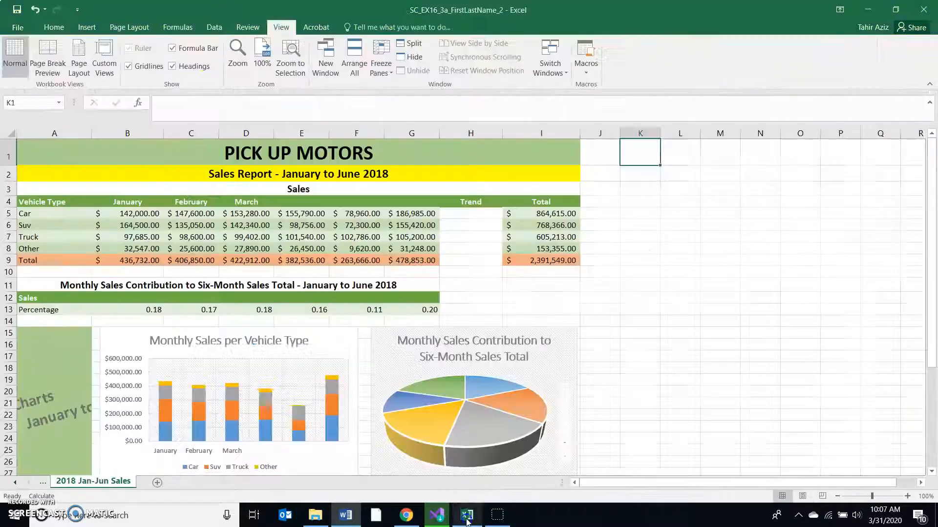
pyautogui.click(79, 194)
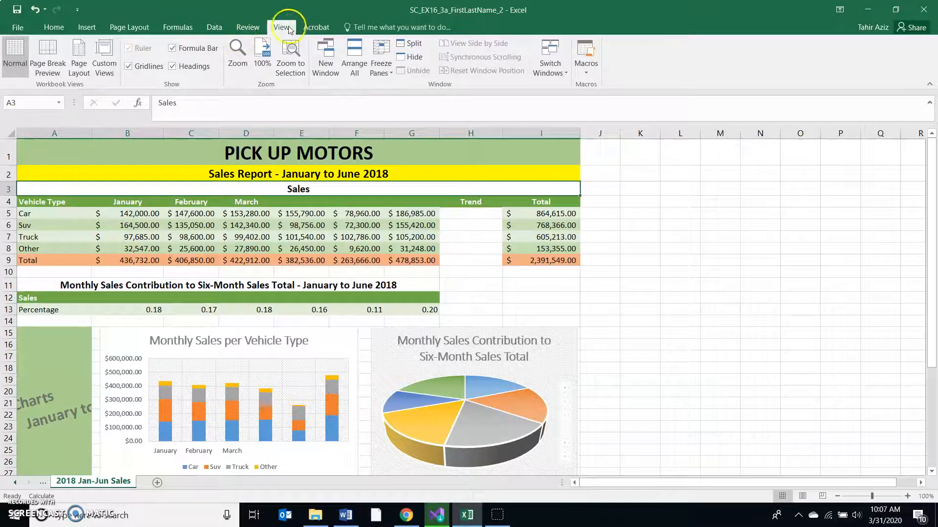
pyautogui.click(384, 71)
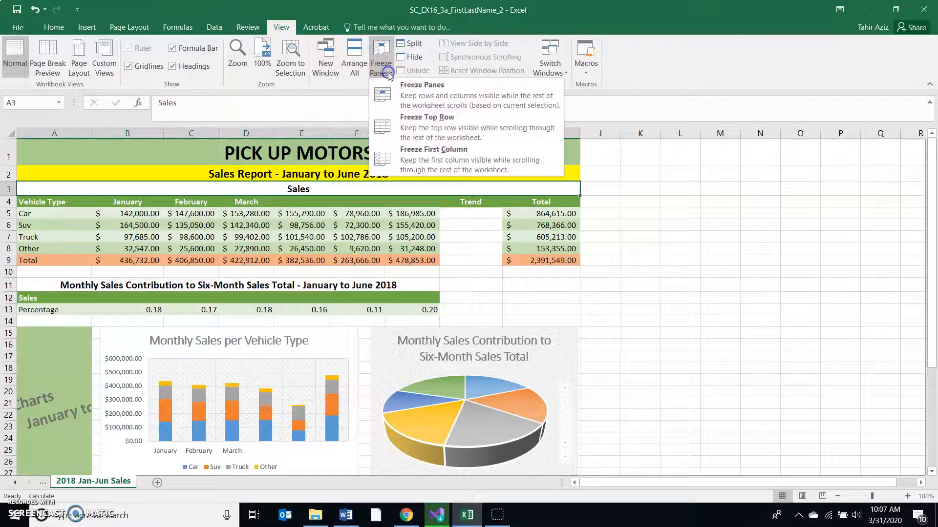
pyautogui.click(428, 98)
pyautogui.click(705, 308)
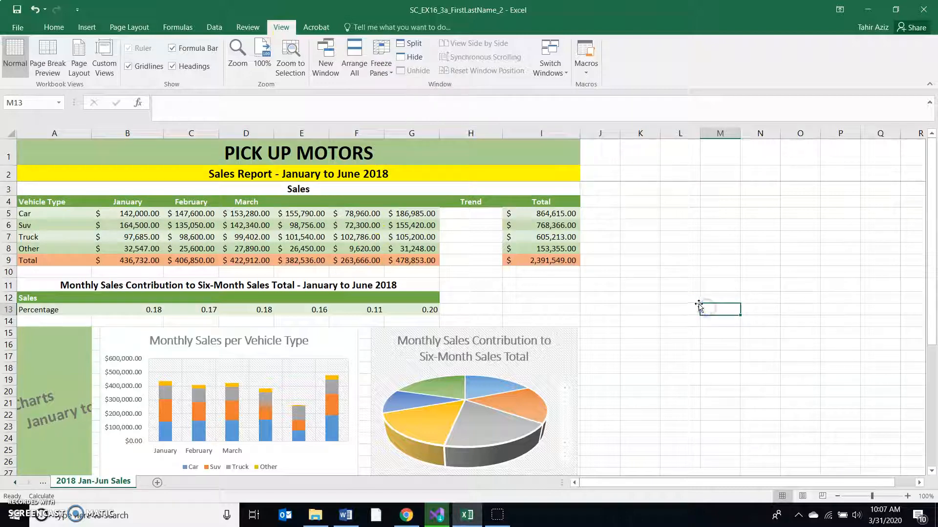
# - Check that rows 1 and 2 stay frozen by moving the cell selection down column M and back up to M1
pyautogui.press('Down')
pyautogui.press('Down')
pyautogui.press('Down')
pyautogui.press('Down')
pyautogui.press('Down')
pyautogui.press('Down')
pyautogui.press('Down')
pyautogui.press('Down')
pyautogui.press('Down')
pyautogui.press('Down')
pyautogui.press('Down')
pyautogui.press('Down')
pyautogui.press('Down')
pyautogui.press('Down')
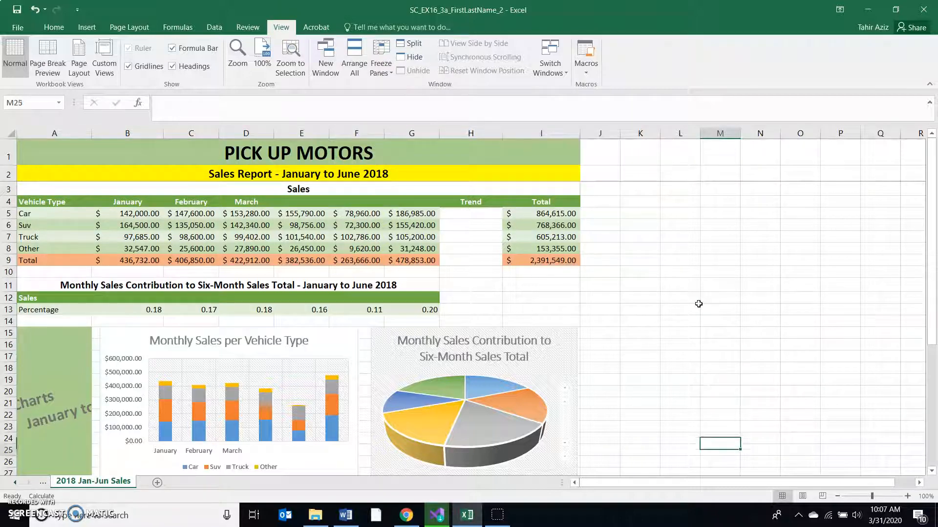
pyautogui.scroll(-1, 699, 304)
pyautogui.press('Up')
pyautogui.press('Up')
pyautogui.press('Up')
pyautogui.press('Up')
pyautogui.press('Up')
pyautogui.press('Up')
pyautogui.press('Up')
pyautogui.press('Up')
pyautogui.press('Up')
pyautogui.press('Up')
pyautogui.press('Up')
pyautogui.press('Up')
pyautogui.press('Up')
pyautogui.press('Up')
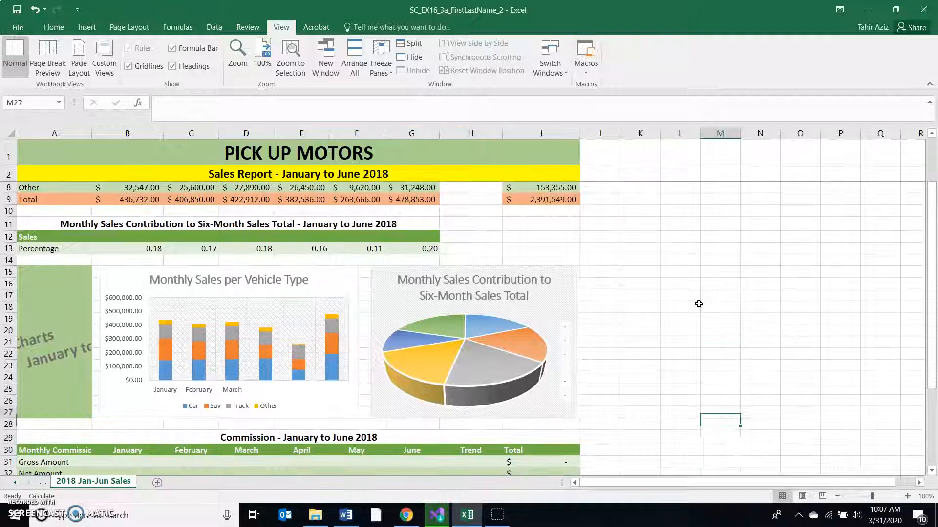
pyautogui.press('Up')
pyautogui.press('Up')
pyautogui.press('Up')
pyautogui.press('Up')
pyautogui.press('Up')
pyautogui.press('Up')
pyautogui.press('Up')
pyautogui.press('Up')
pyautogui.press('Up')
pyautogui.press('Up')
pyautogui.press('Up')
pyautogui.press('Up')
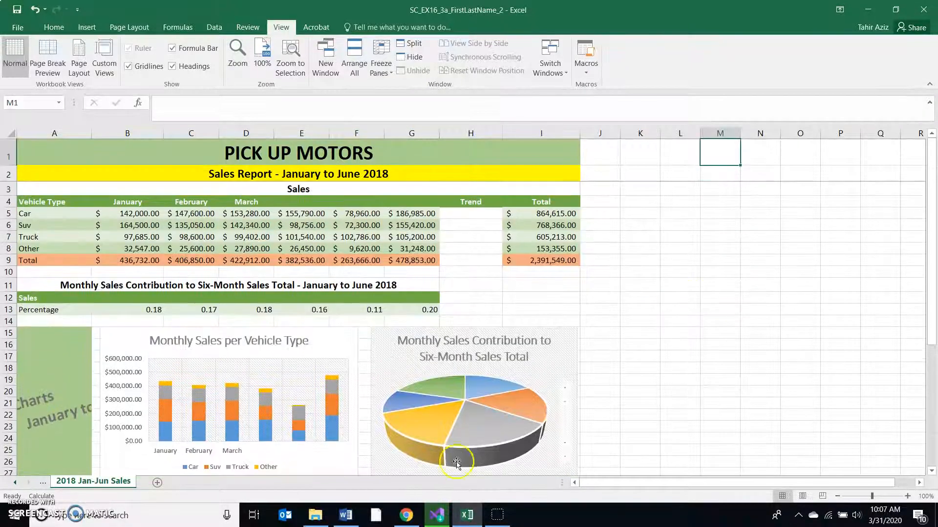
# - Switch to the Word instructions and highlight the step 3 text about changing the width of column A to 31.00
pyautogui.click(345, 514)
pyautogui.scroll(-3, 376, 265)
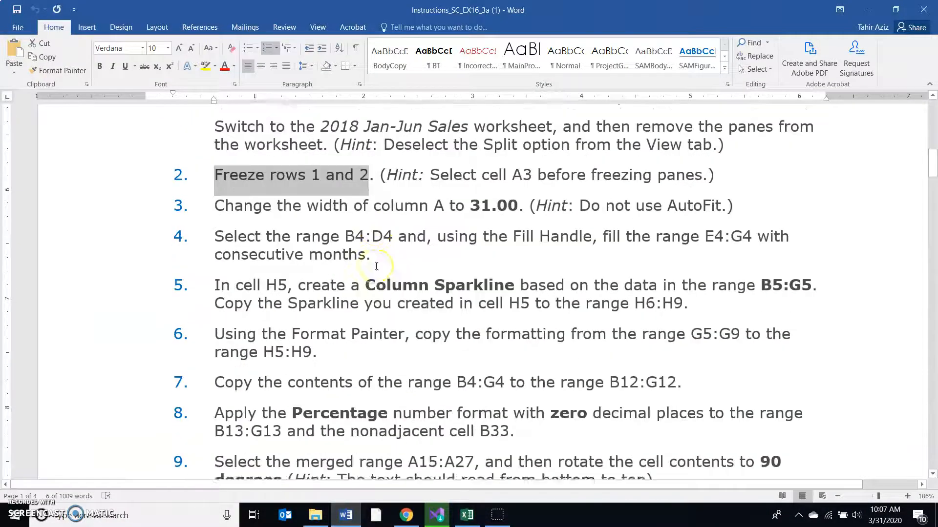
pyautogui.moveTo(216, 130); pyautogui.dragTo(523, 129)
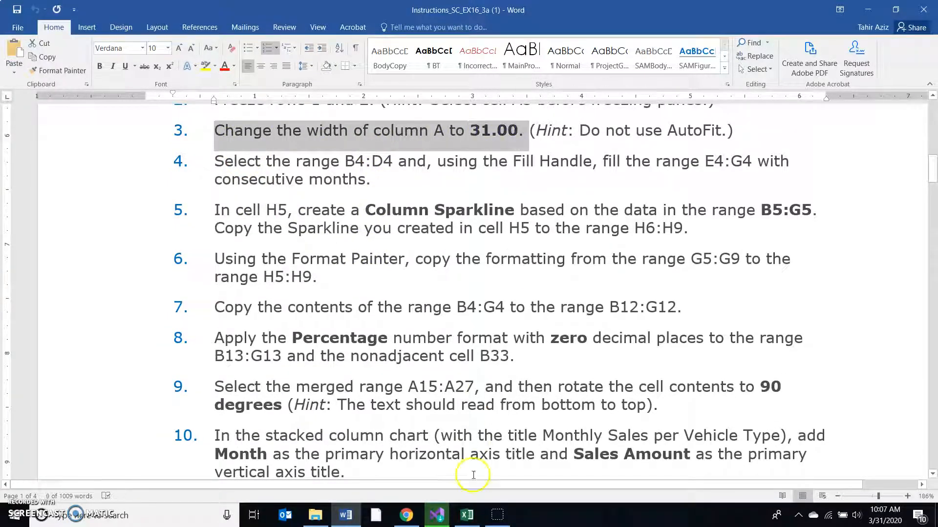
# - Switch to Excel and set the width of column A on the sales worksheet to 31
pyautogui.click(467, 515)
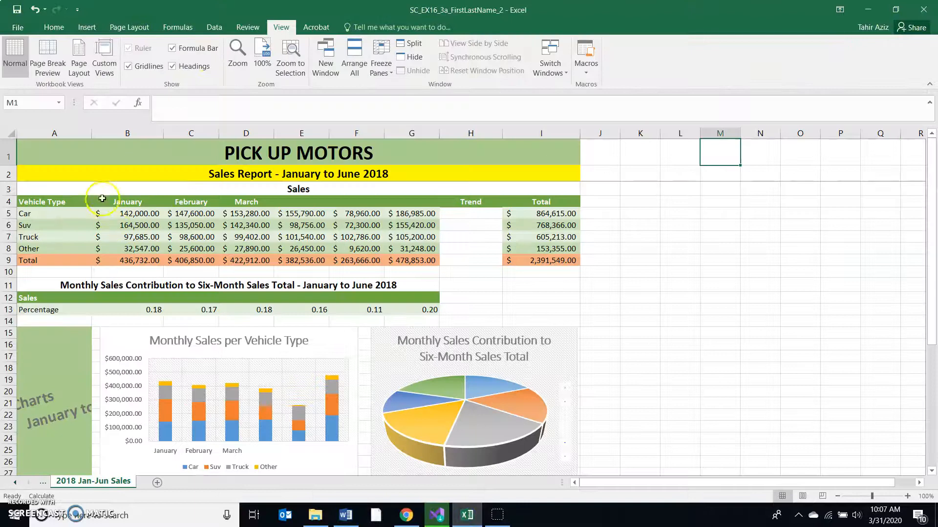
pyautogui.click(60, 133)
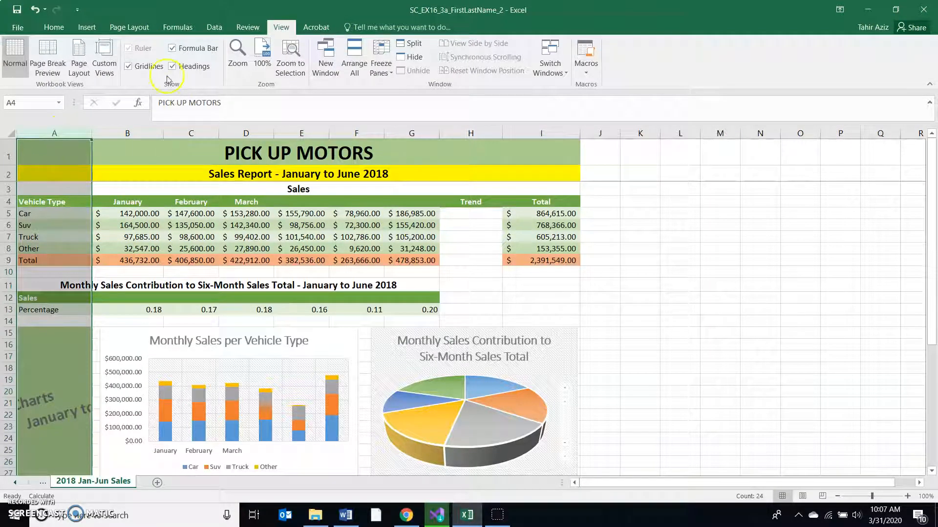
pyautogui.click(54, 28)
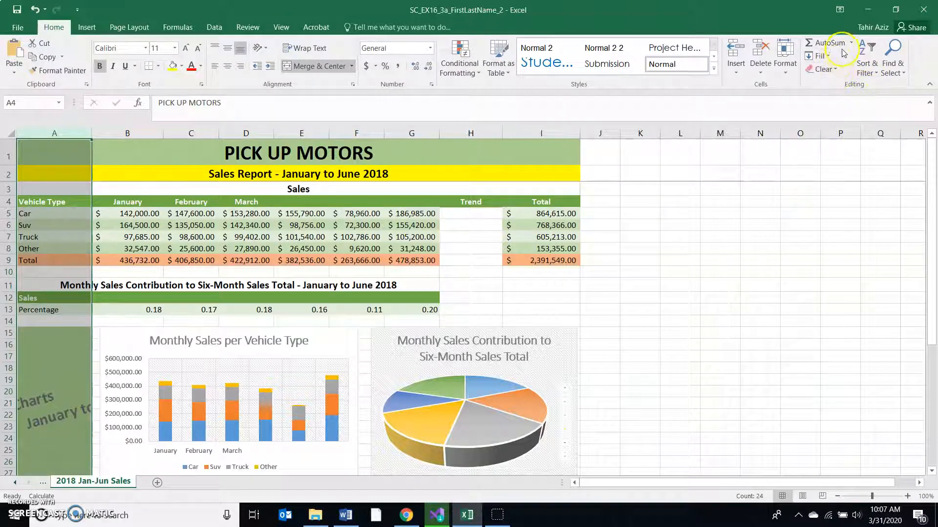
pyautogui.click(789, 70)
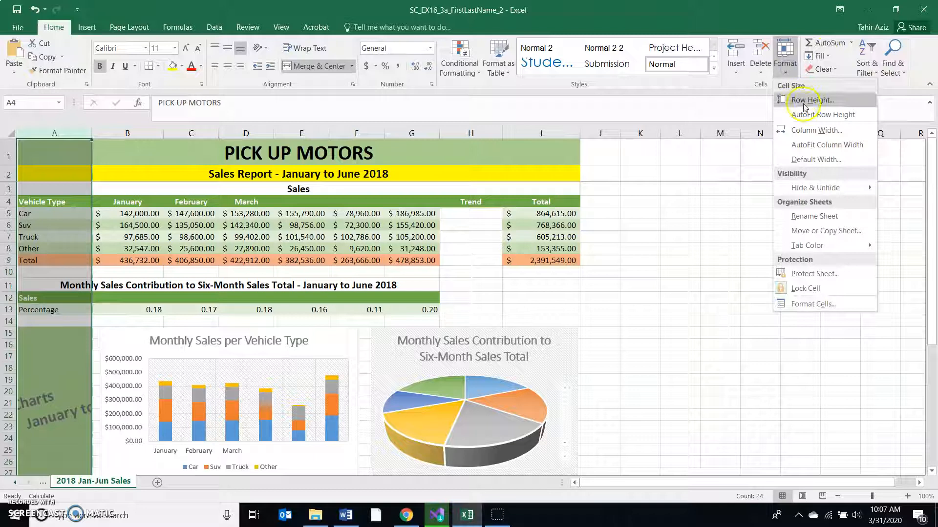
pyautogui.click(814, 131)
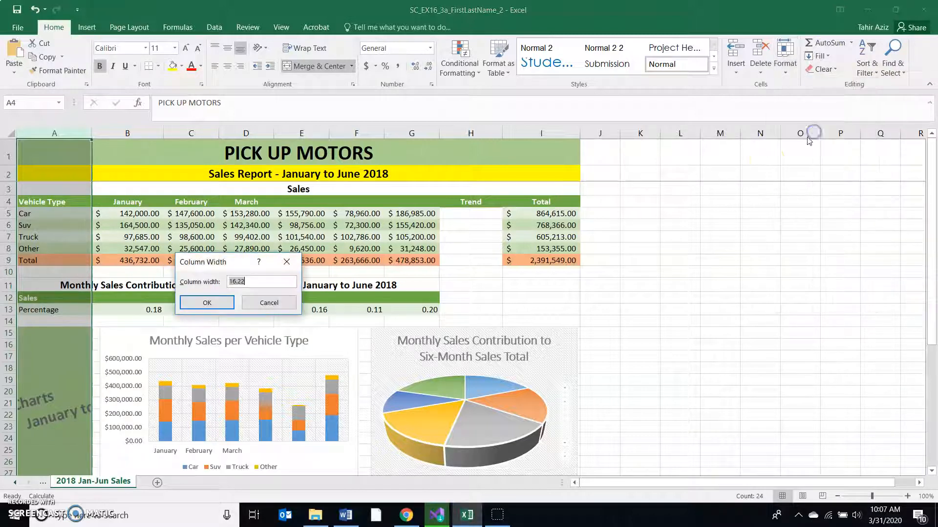
pyautogui.click(224, 306)
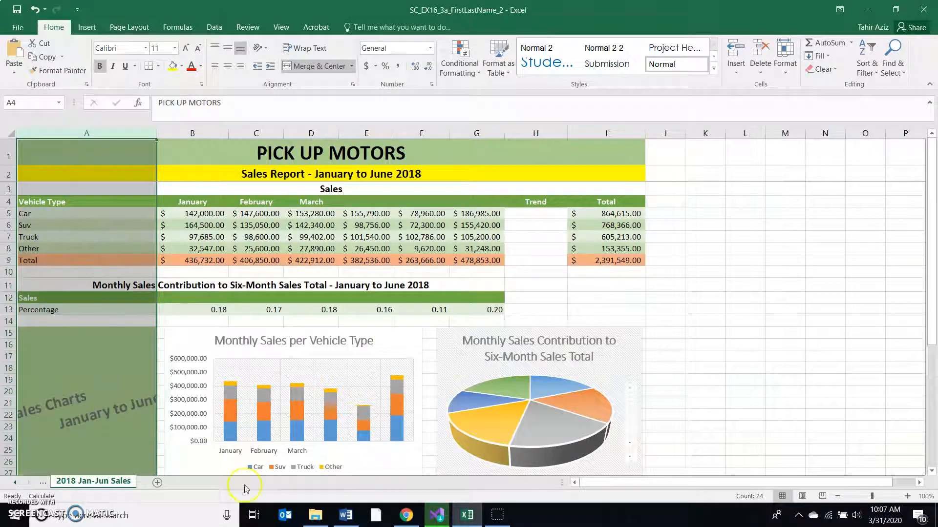
# - Return to the Word instructions and highlight the range B4:D4 in step 4
pyautogui.click(345, 517)
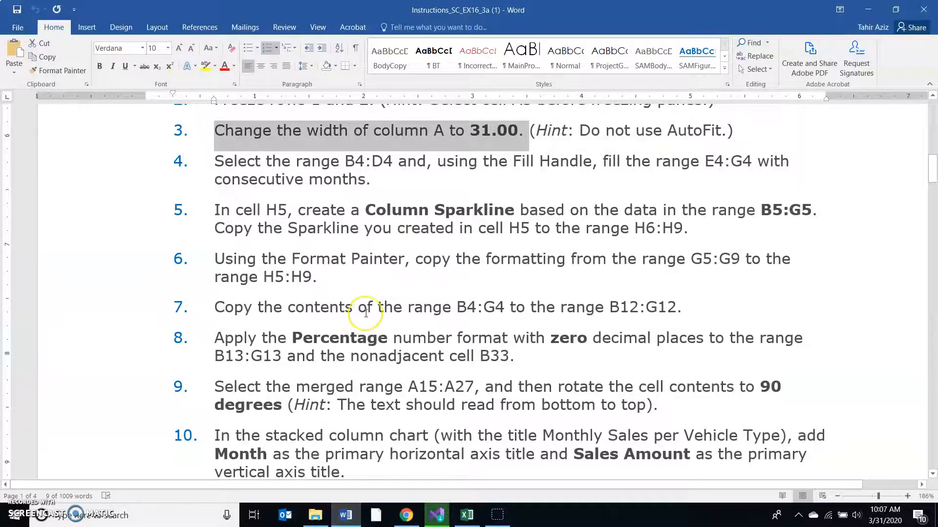
pyautogui.scroll(-2, 364, 312)
pyautogui.scroll(1, 366, 313)
pyautogui.moveTo(347, 164); pyautogui.dragTo(384, 162)
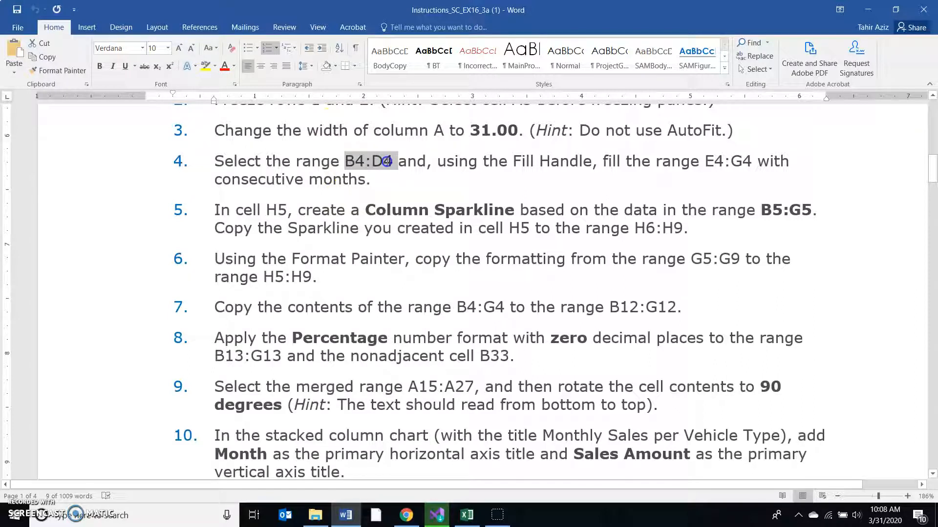
# - Switch to Excel and extend the month headings in B4:D4 across E4:G4 with the Fill Handle
pyautogui.click(480, 519)
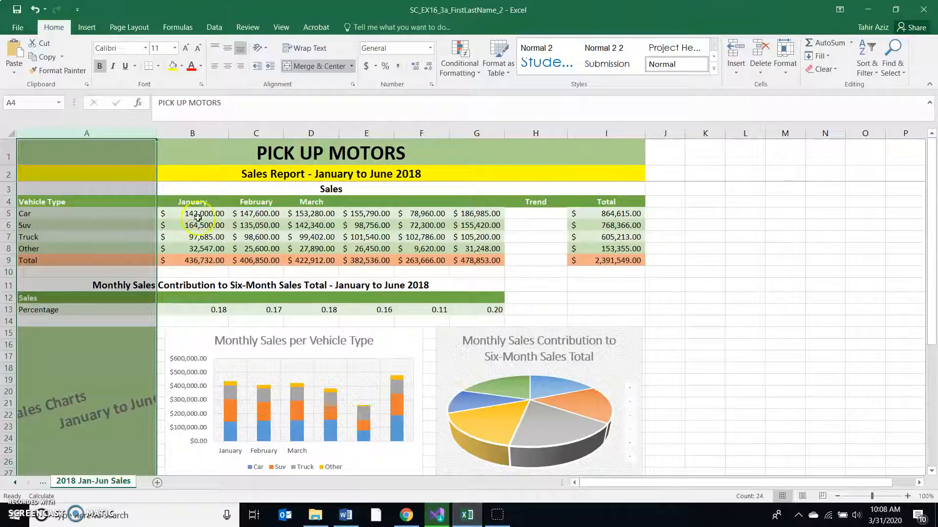
pyautogui.click(201, 203)
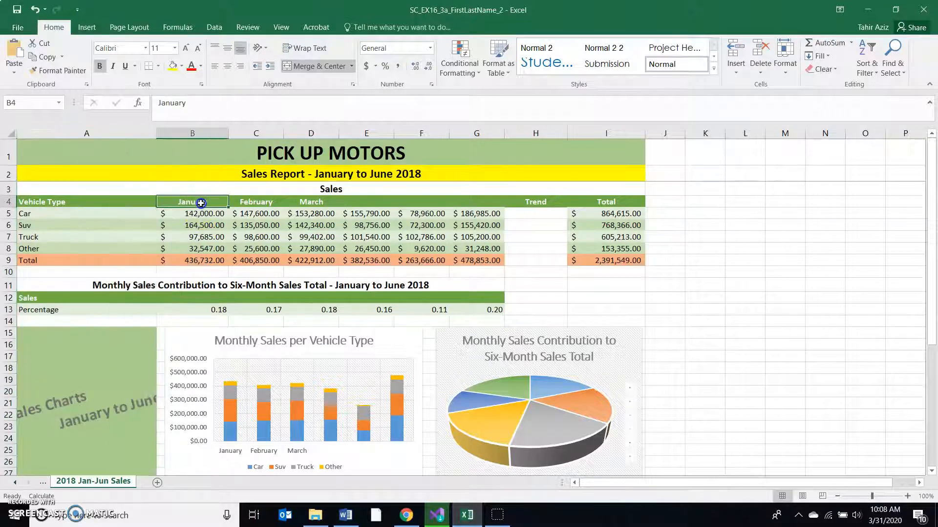
pyautogui.moveTo(201, 203); pyautogui.dragTo(313, 203)
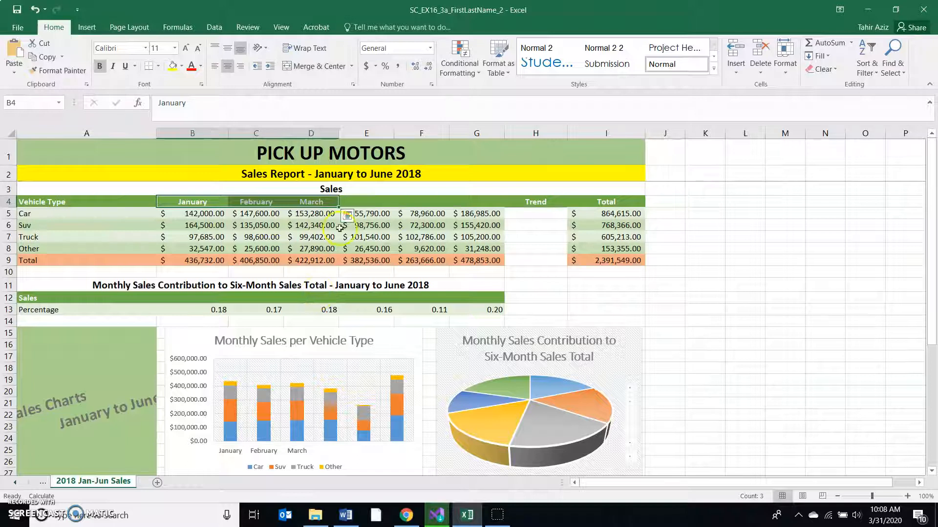
pyautogui.moveTo(340, 208); pyautogui.dragTo(481, 207)
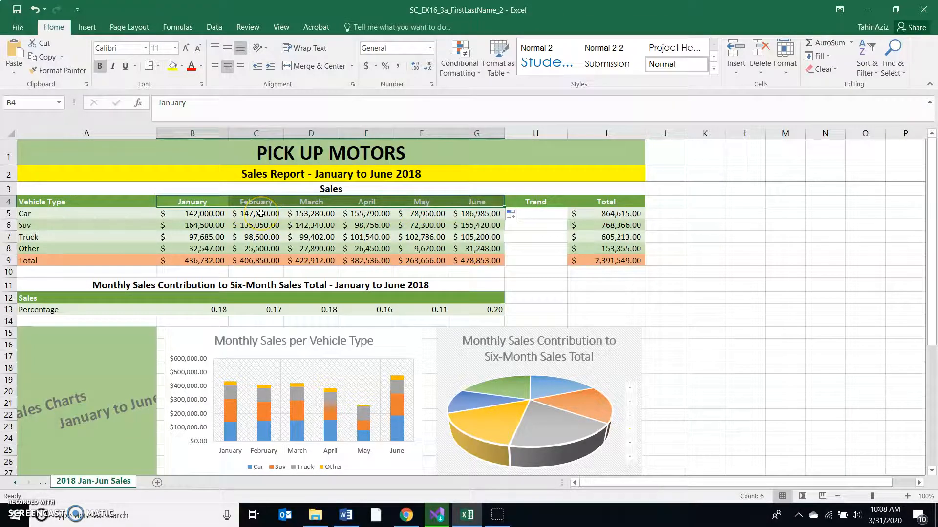
# - Return to the Word instructions and highlight the step 5 text about a Column Sparkline based on the range B5:G5
pyautogui.click(345, 515)
pyautogui.scroll(-1, 398, 303)
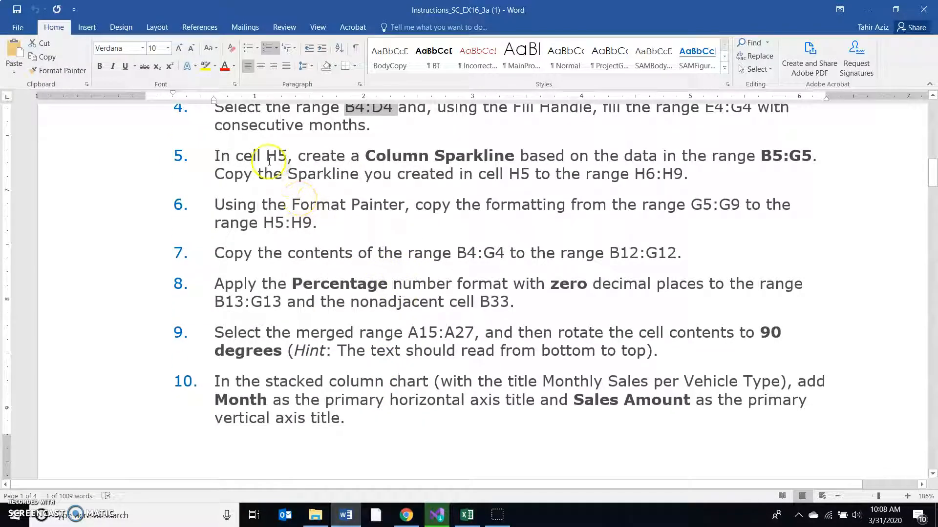
pyautogui.moveTo(378, 155); pyautogui.dragTo(807, 157)
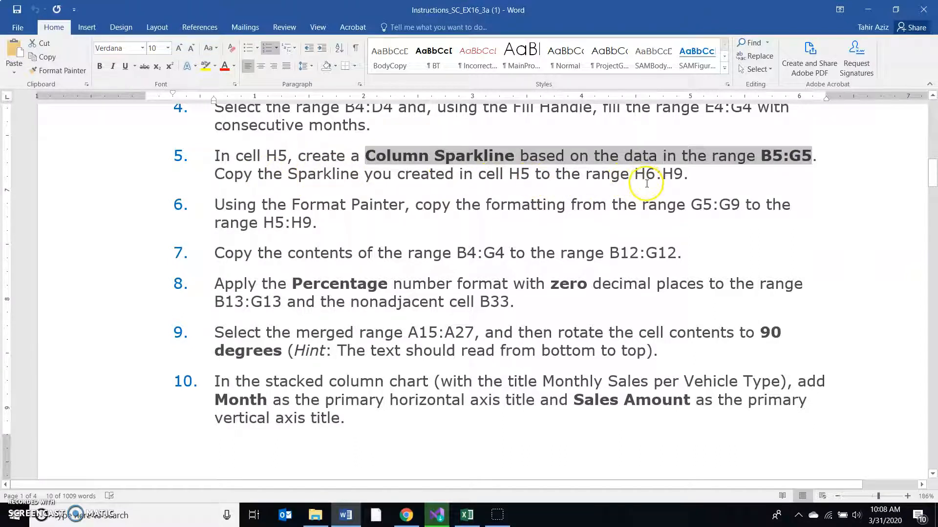
# - Switch to Excel, create a Column Sparkline in cell H5 from the data range B5:G5, and fill it down through H8
pyautogui.click(467, 515)
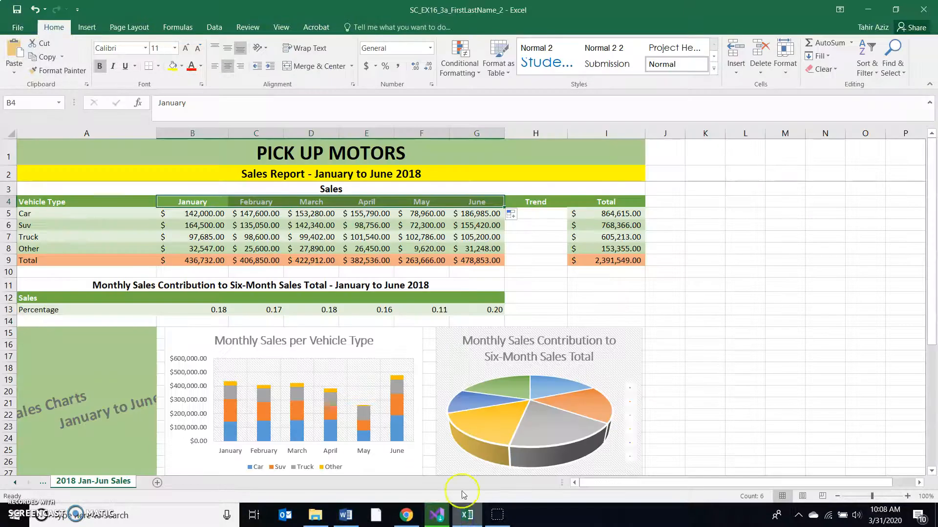
pyautogui.click(545, 215)
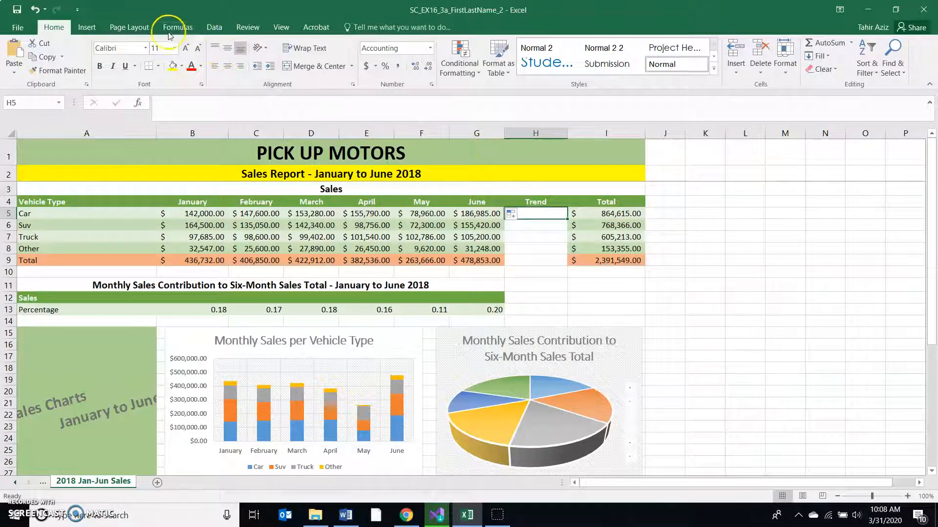
pyautogui.click(89, 28)
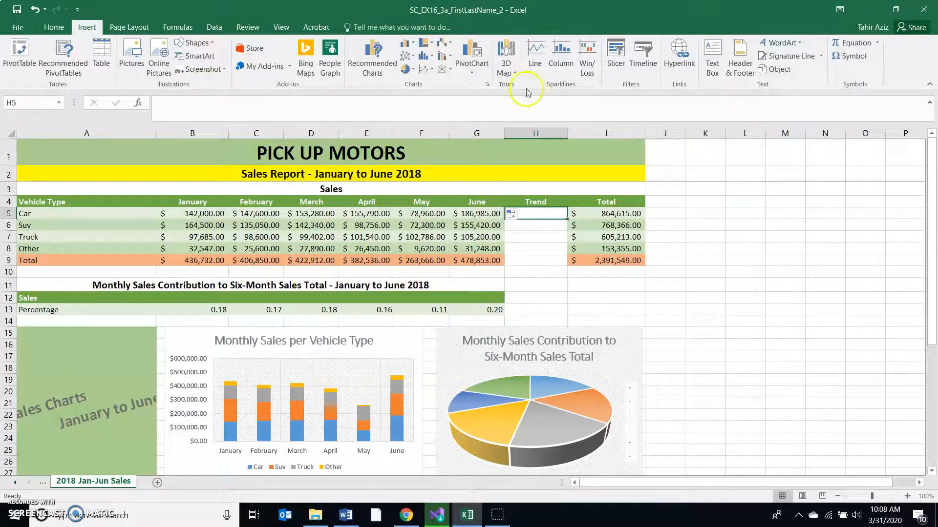
pyautogui.click(559, 66)
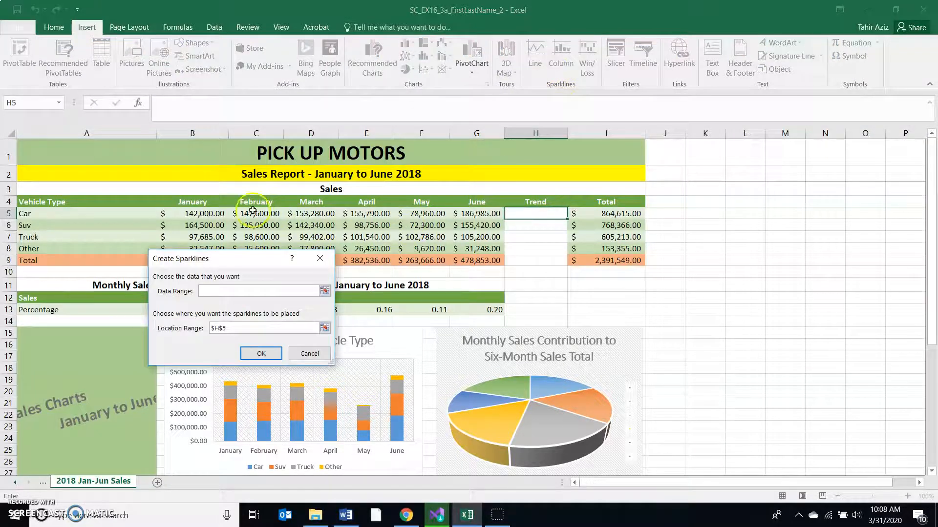
pyautogui.moveTo(203, 213); pyautogui.dragTo(468, 214)
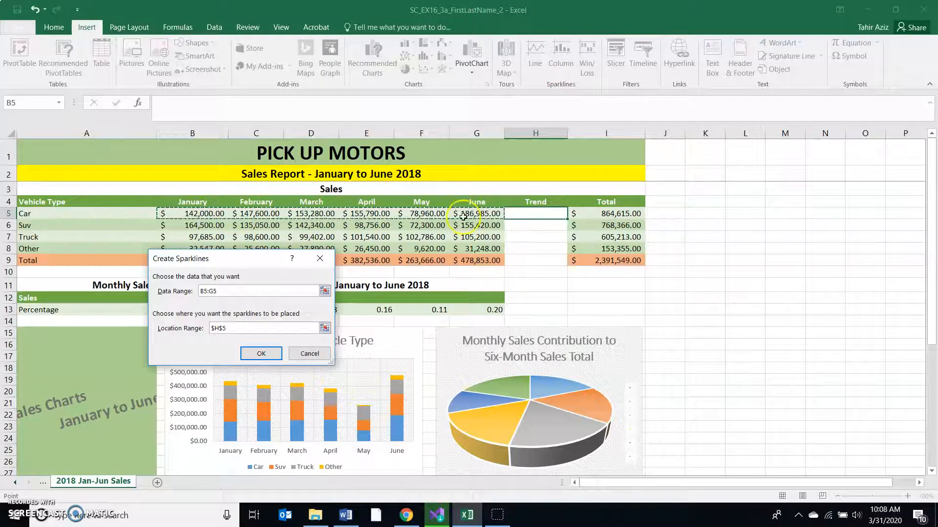
pyautogui.click(261, 353)
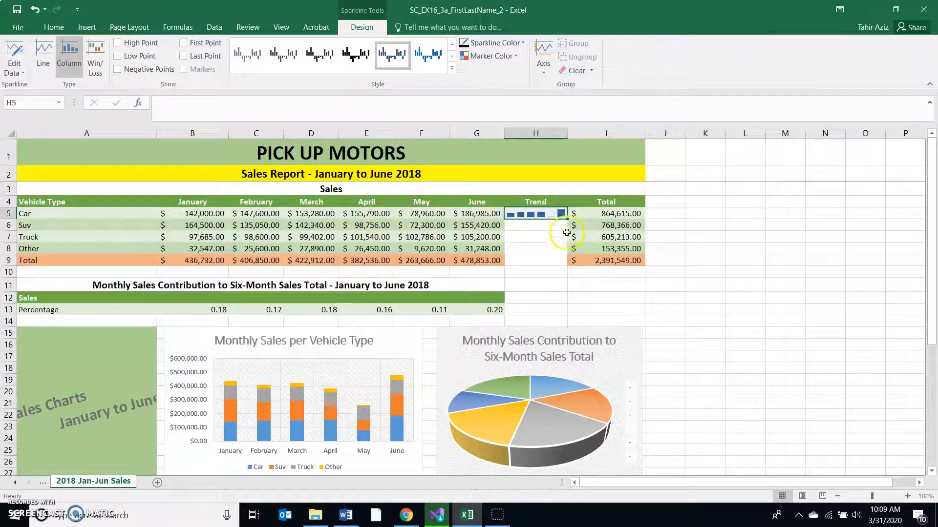
pyautogui.moveTo(567, 219); pyautogui.dragTo(565, 250)
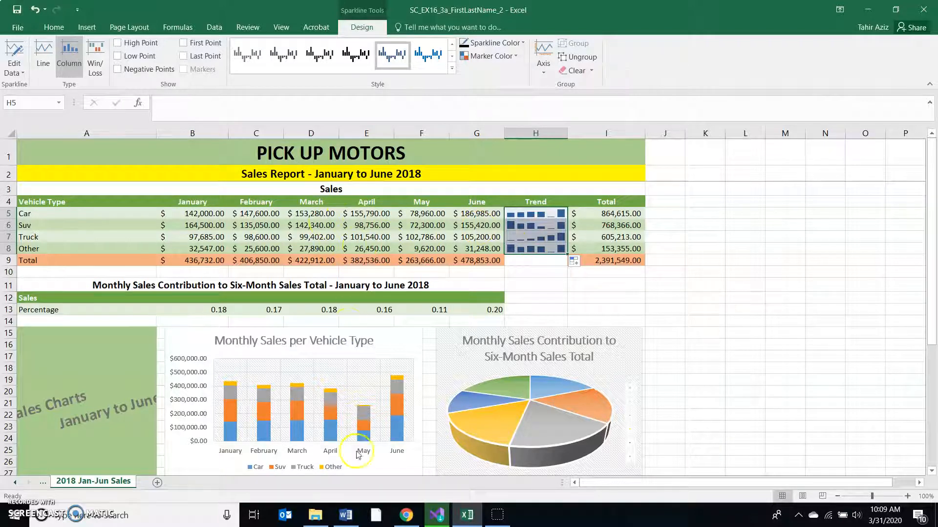
# - Consult step 6 in the Word instructions, and in Excel copy the formatting of G5:G9 to H5:H9 with Format Painter
pyautogui.click(345, 515)
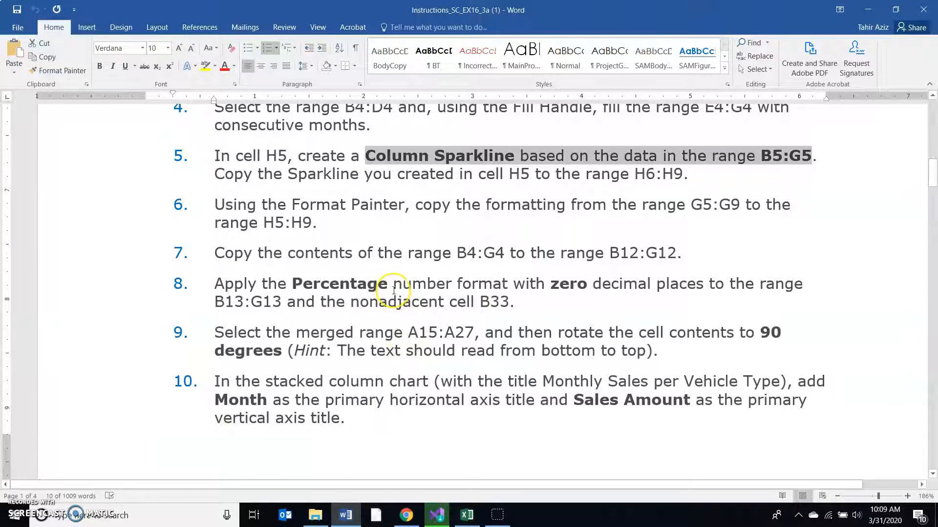
pyautogui.scroll(-1, 394, 290)
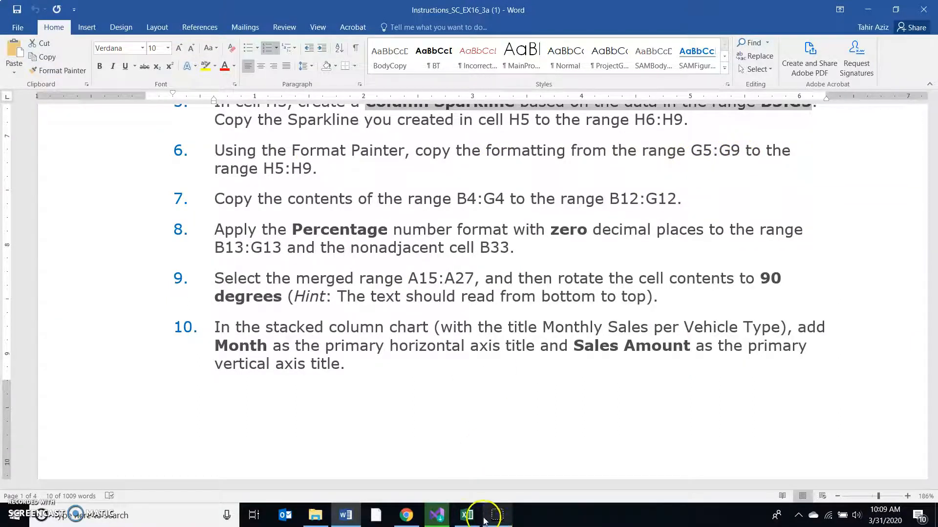
pyautogui.click(467, 515)
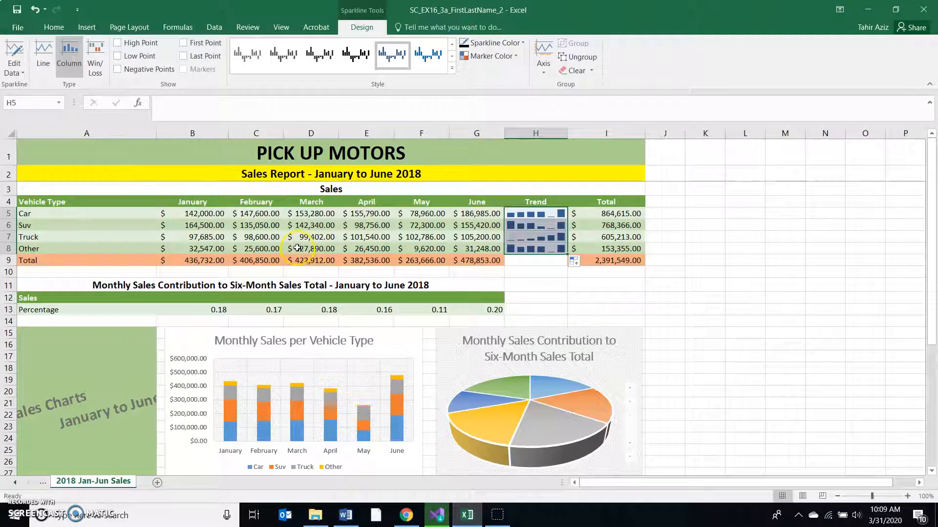
pyautogui.moveTo(486, 215); pyautogui.dragTo(483, 260)
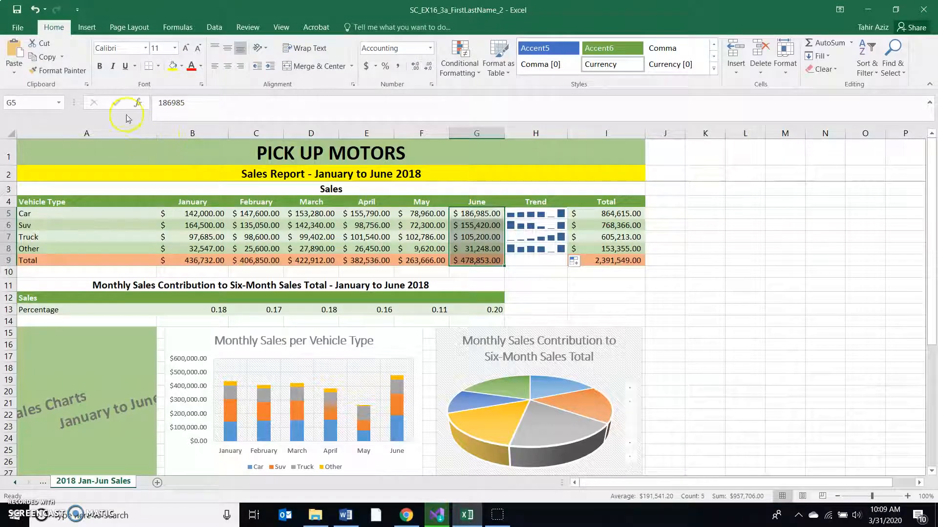
pyautogui.click(60, 71)
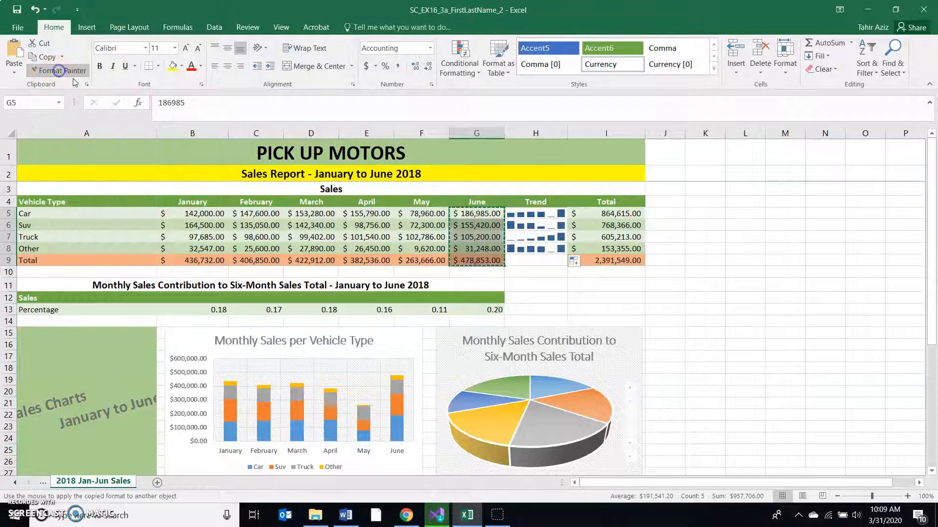
pyautogui.moveTo(536, 215); pyautogui.dragTo(537, 261)
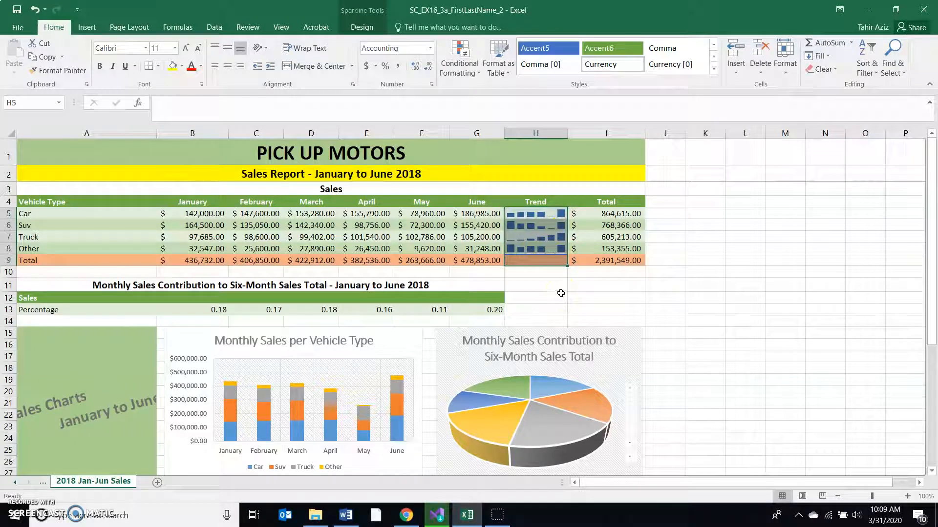
# - Check step 7 in the Word instructions, and in Excel copy the month headings in B4:G4 to the range B12:G12
pyautogui.click(345, 515)
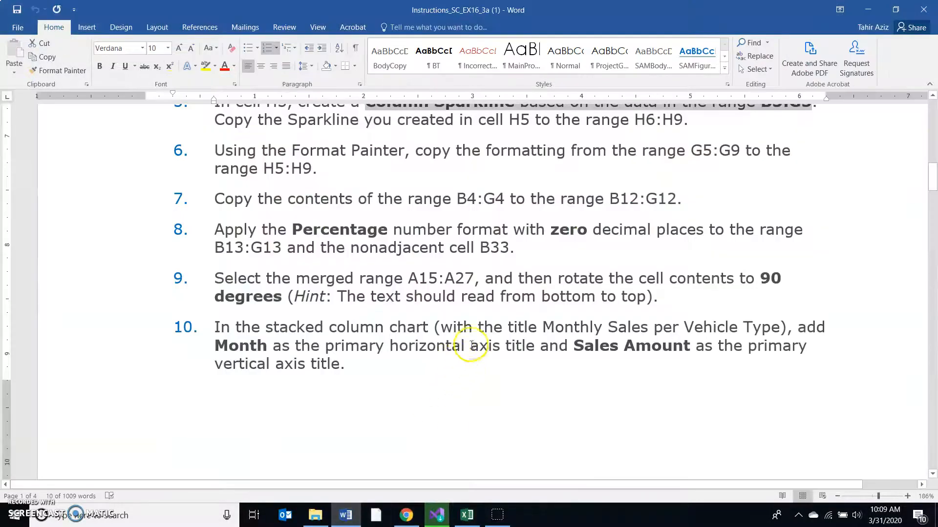
pyautogui.scroll(-1, 474, 342)
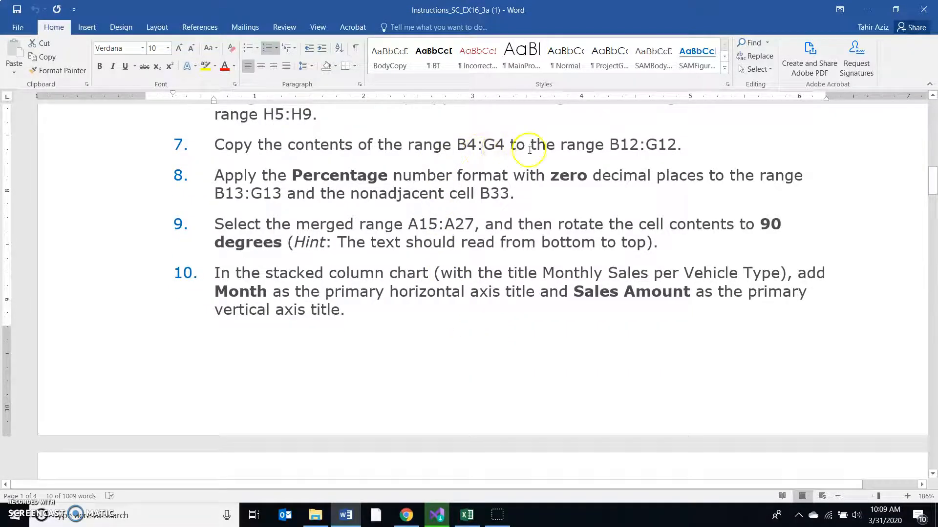
pyautogui.click(467, 519)
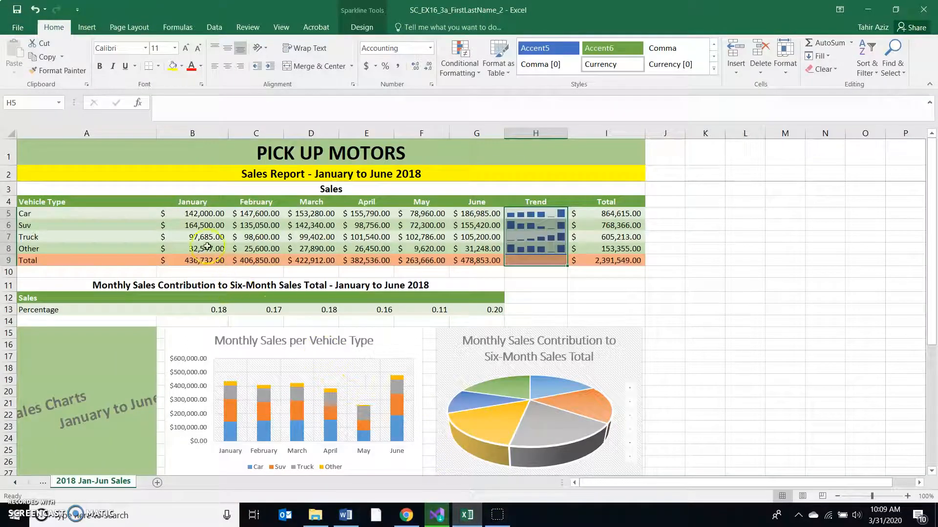
pyautogui.moveTo(210, 202); pyautogui.dragTo(474, 202)
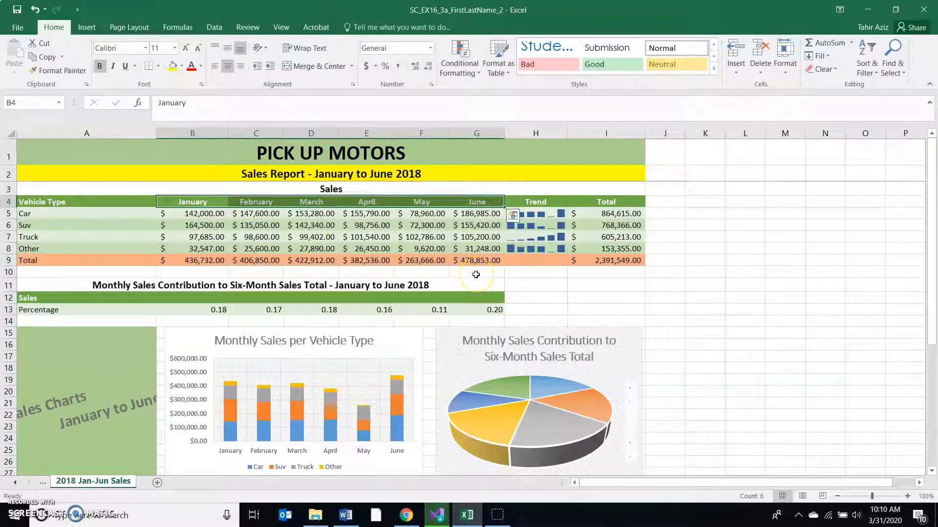
pyautogui.hotkey('ctrl', 'c')
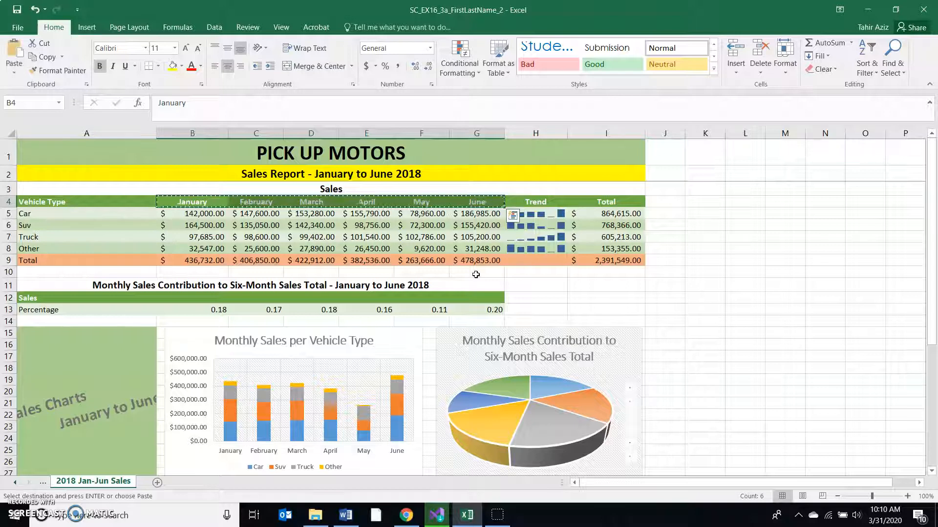
pyautogui.scroll(-1, 268, 316)
pyautogui.scroll(-1, 268, 316)
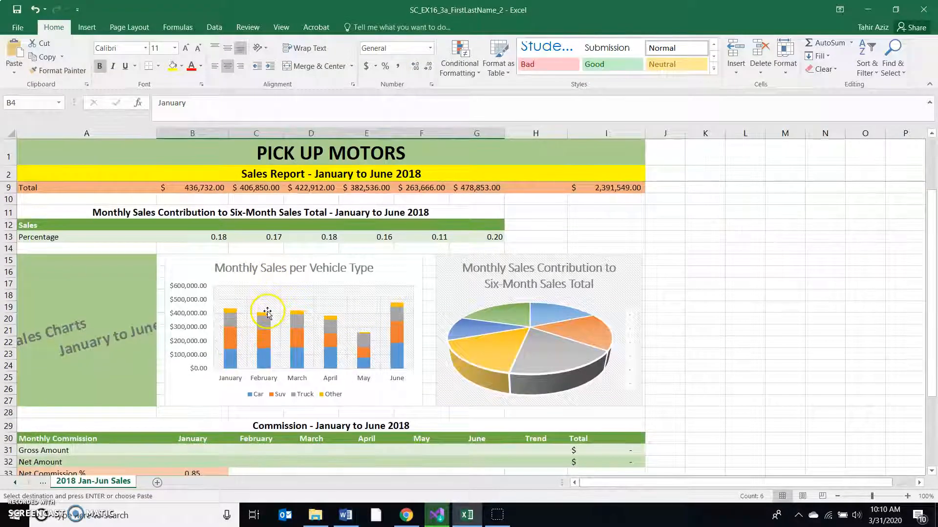
pyautogui.scroll(1, 267, 313)
pyautogui.moveTo(182, 260); pyautogui.dragTo(488, 261)
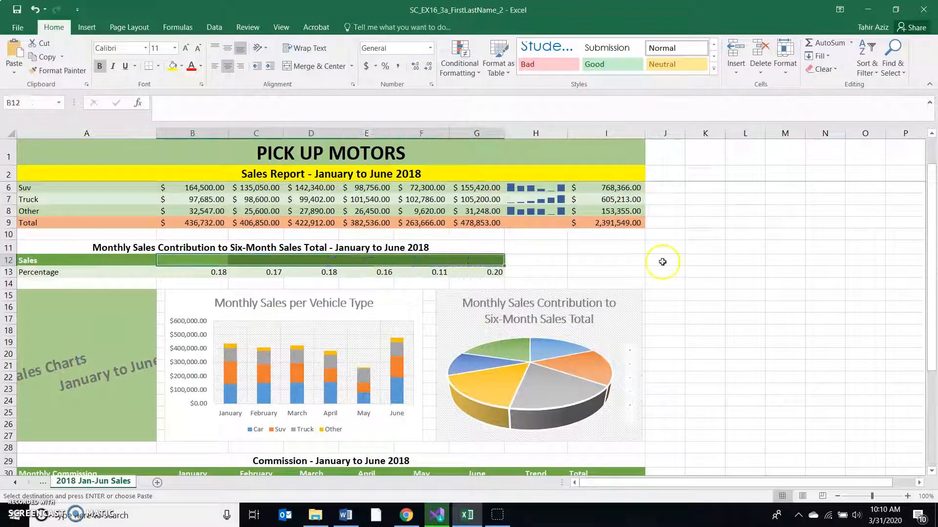
pyautogui.hotkey('ctrl', 'v')
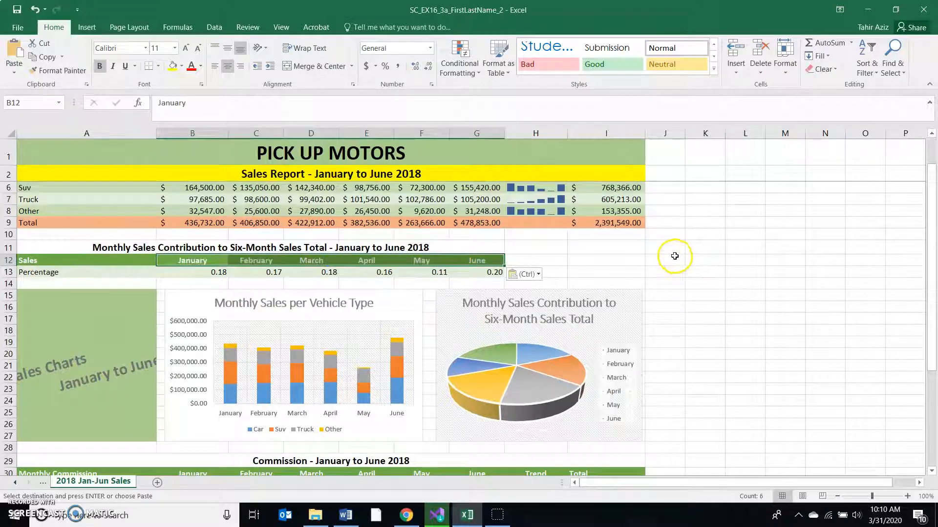
pyautogui.scroll(1, 672, 254)
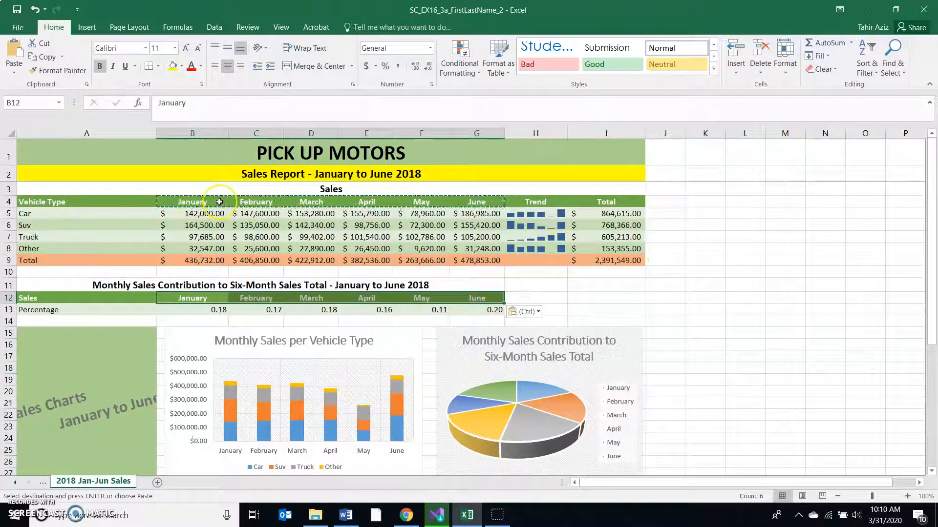
pyautogui.moveTo(200, 299); pyautogui.dragTo(476, 297)
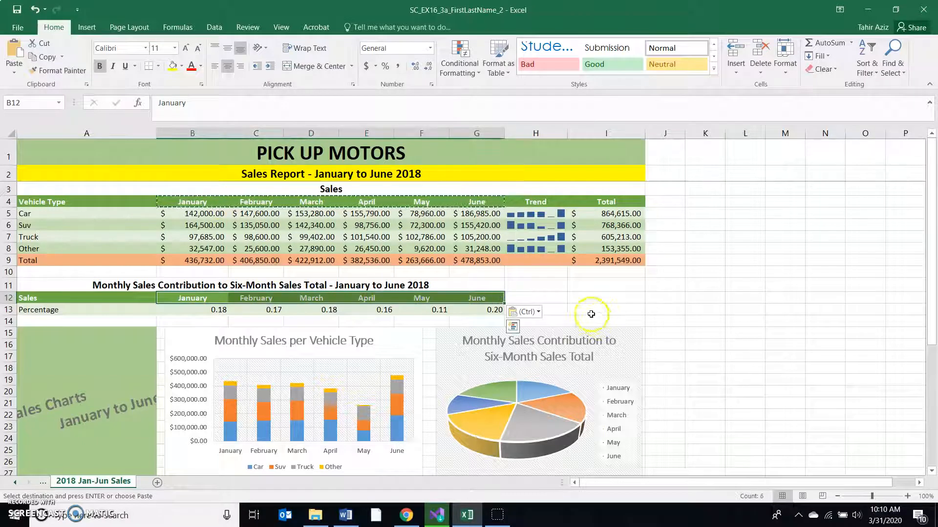
# - Switch to Word to read step 8 about the Percentage number format for B13:G13 and B33, and return to Excel
pyautogui.click(346, 519)
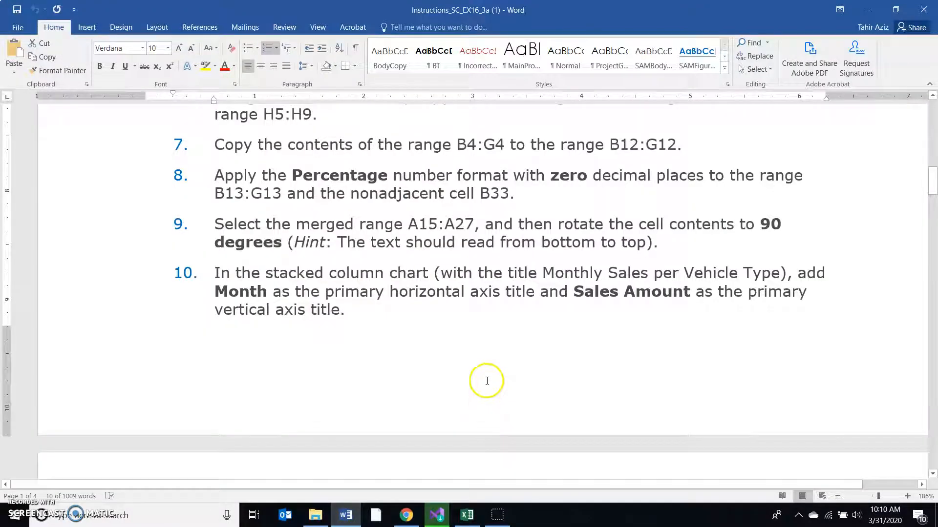
pyautogui.scroll(-1, 487, 380)
pyautogui.scroll(1, 487, 379)
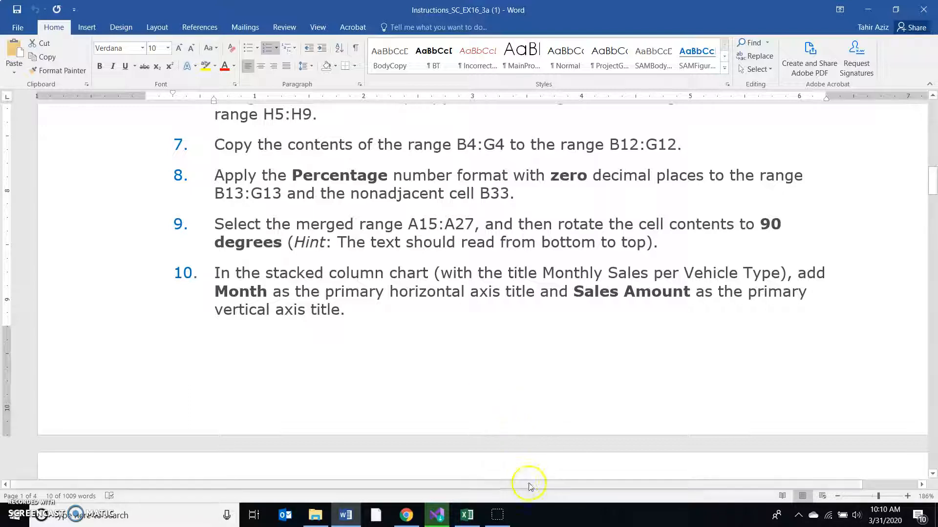
pyautogui.click(465, 521)
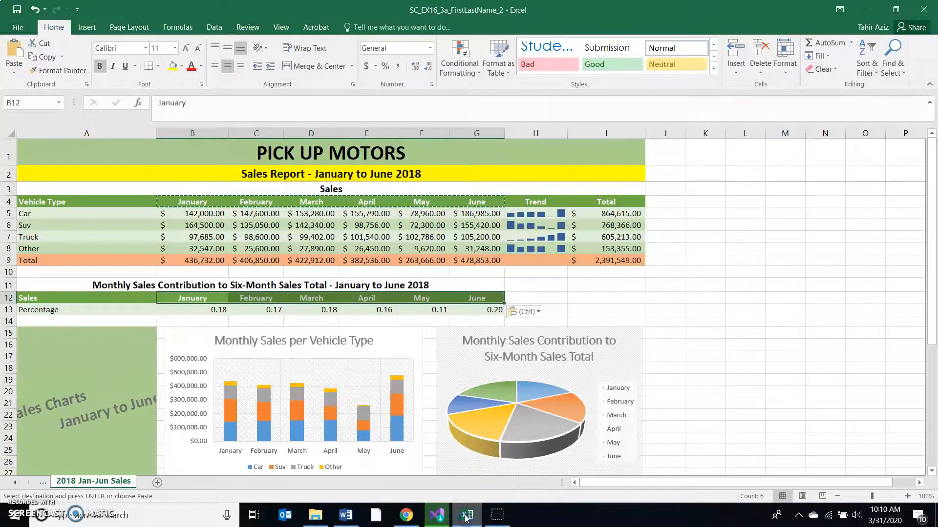
pyautogui.click(345, 521)
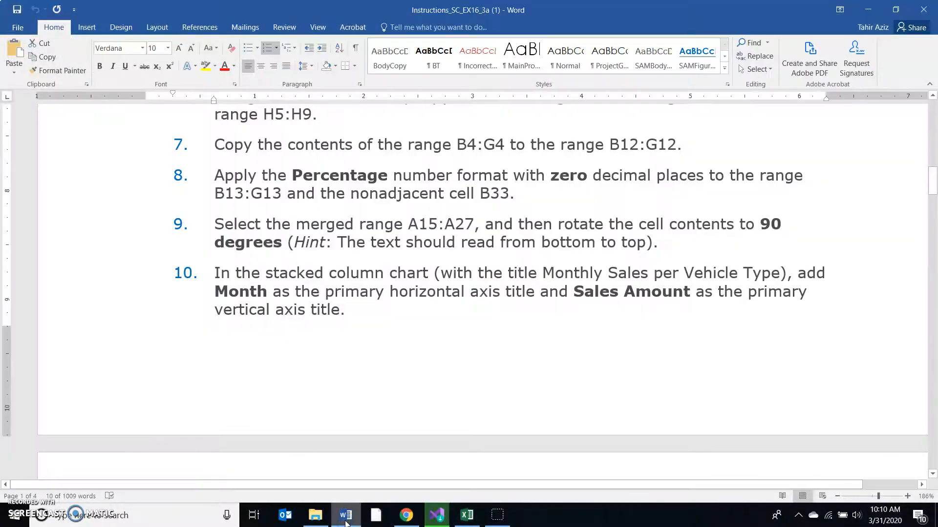
pyautogui.click(345, 520)
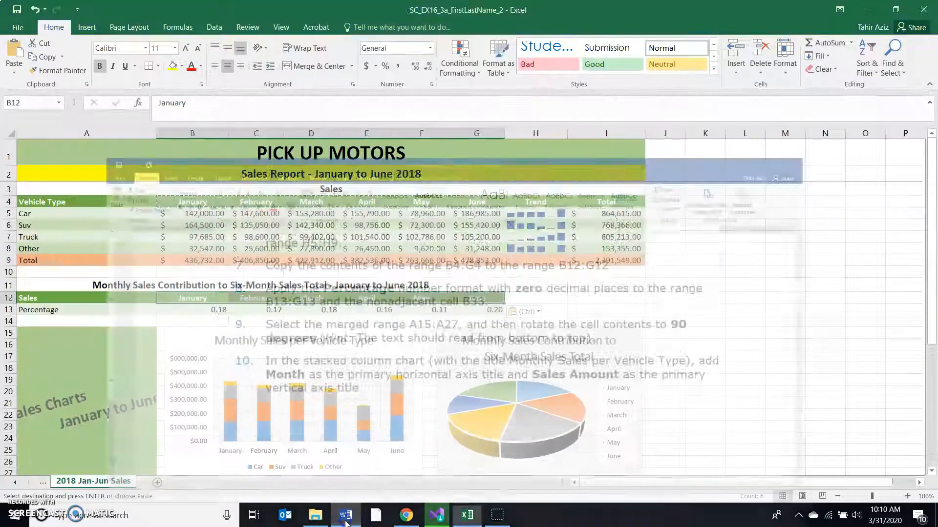
# - Apply the Percentage number format with zero decimal places to the range B13:G13
pyautogui.moveTo(215, 310); pyautogui.dragTo(464, 307)
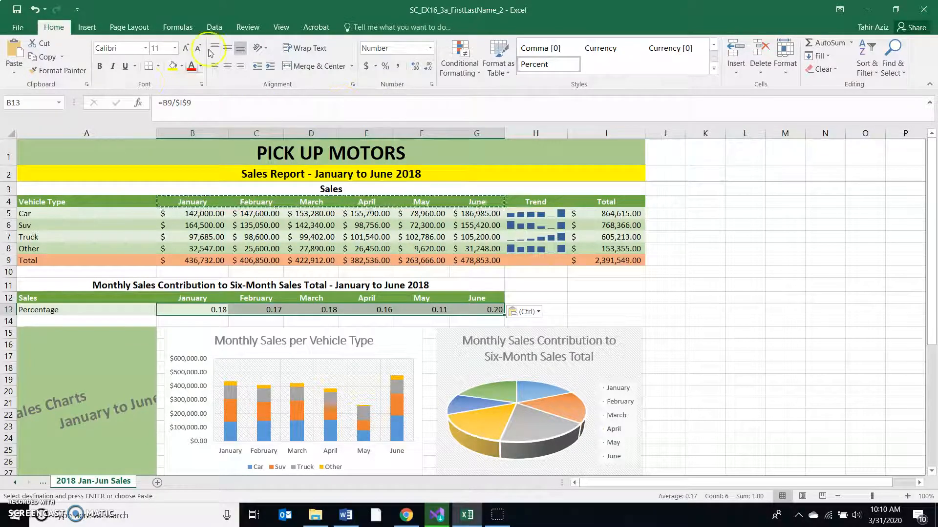
pyautogui.click(430, 50)
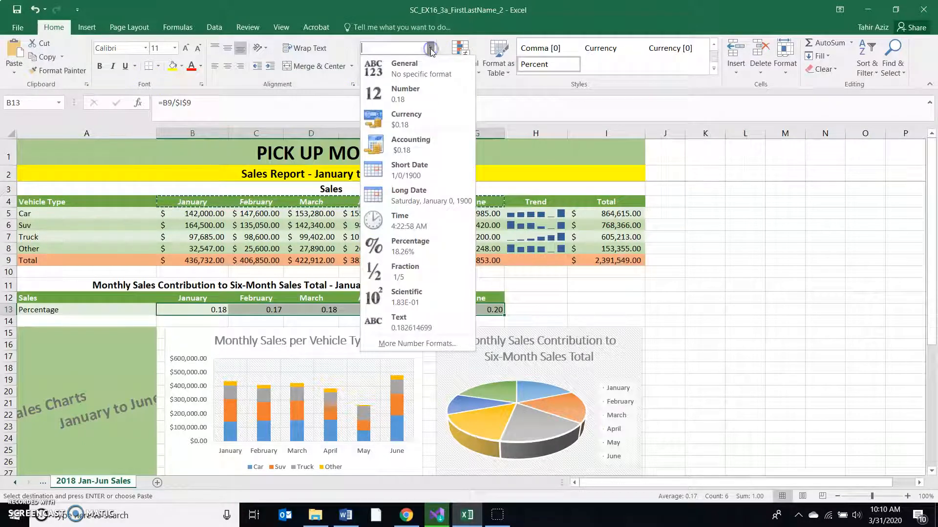
pyautogui.click(416, 144)
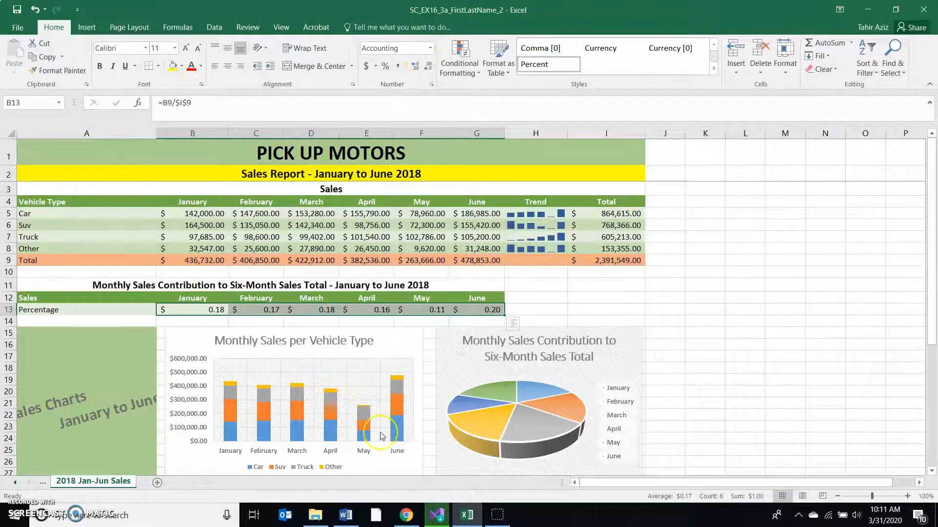
pyautogui.click(431, 50)
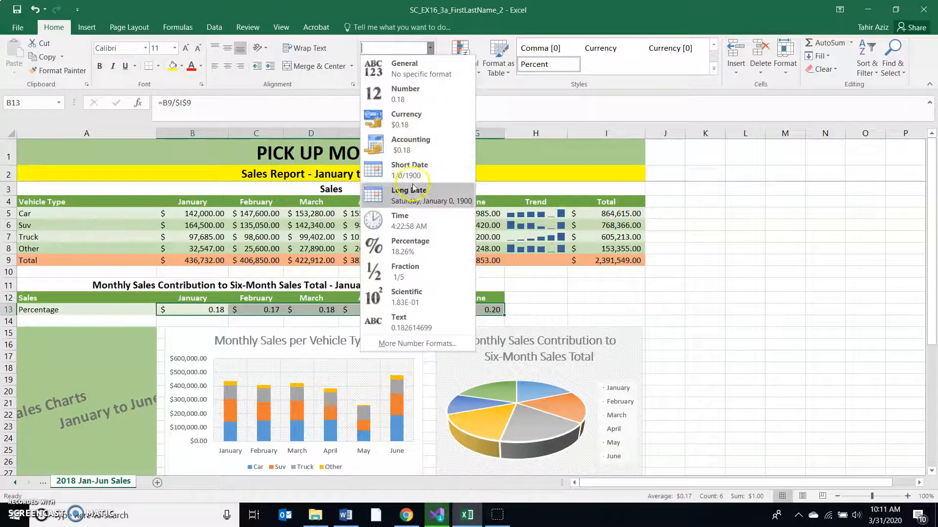
pyautogui.click(413, 245)
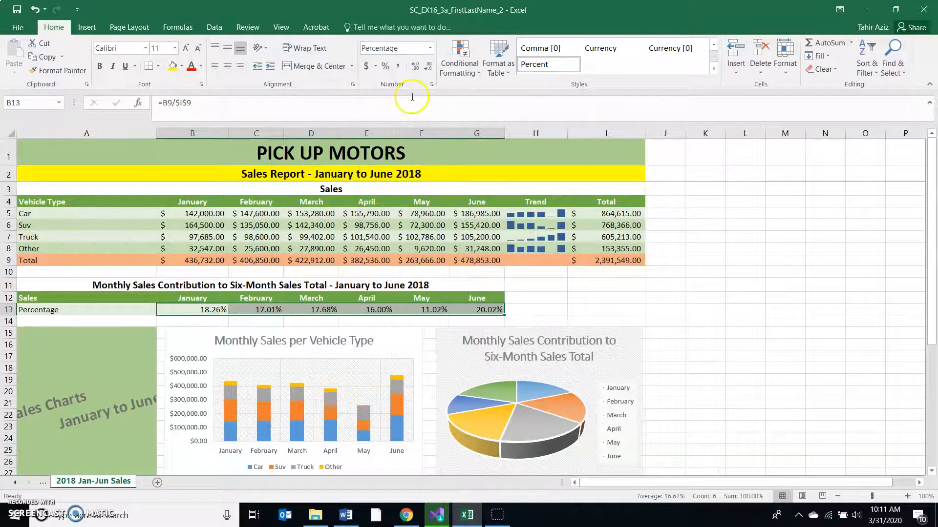
pyautogui.click(429, 68)
pyautogui.click(429, 69)
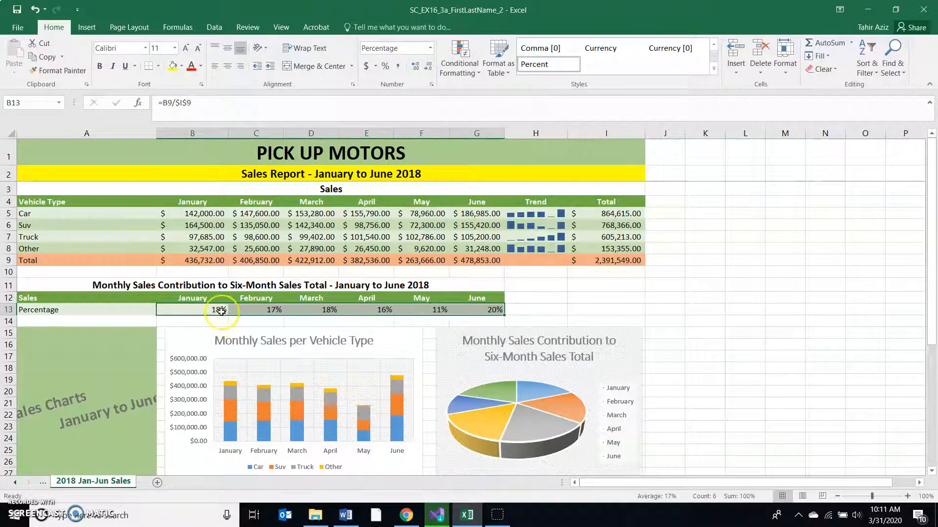
# - Return to the Word instructions, highlight the cell reference B33 in step 8, and read on to step 9
pyautogui.scroll(-2, 401, 308)
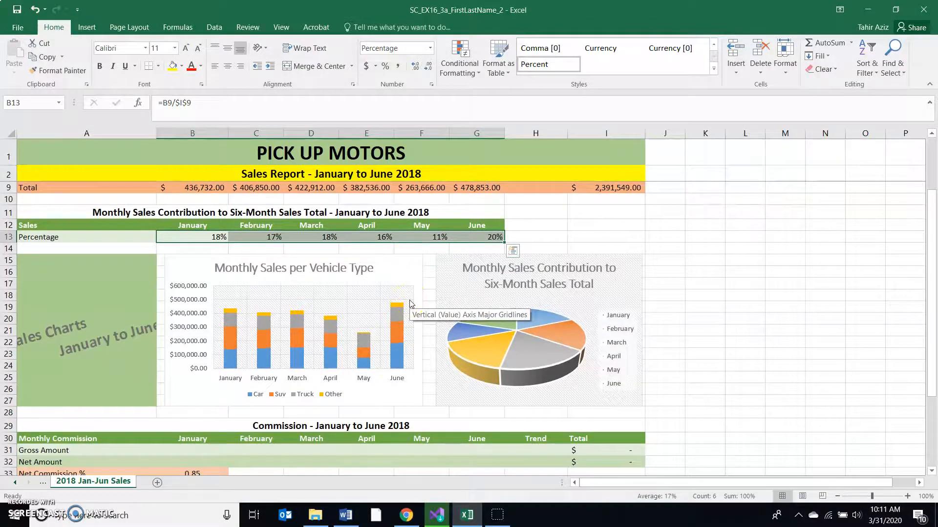
pyautogui.click(345, 515)
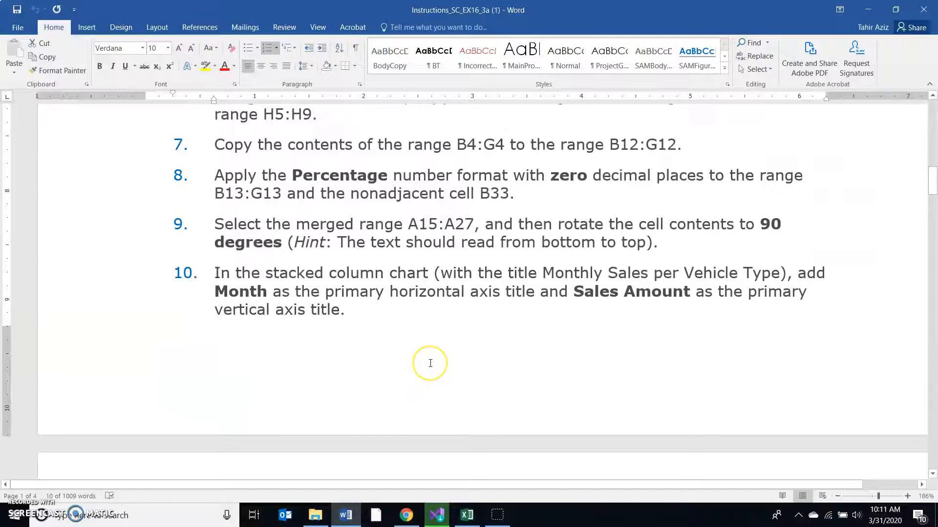
pyautogui.scroll(-1, 431, 364)
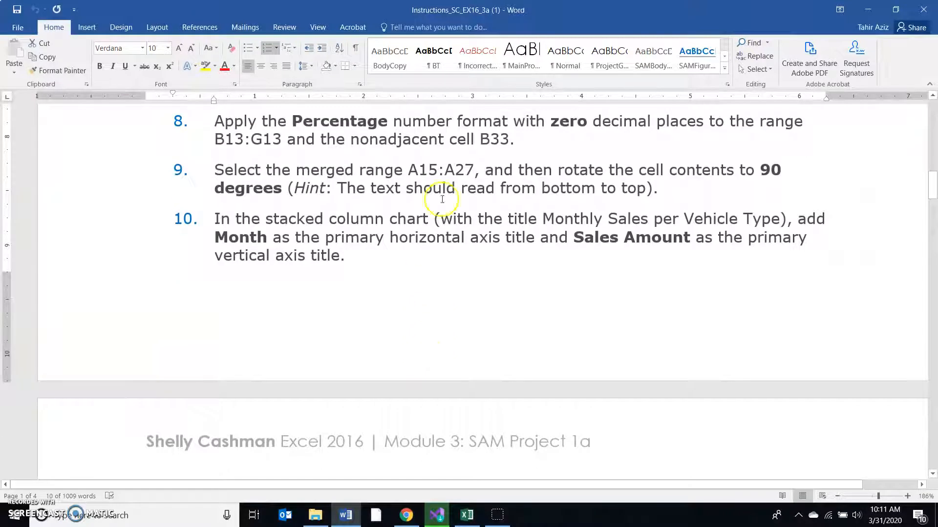
pyautogui.moveTo(479, 140); pyautogui.dragTo(509, 140)
pyautogui.scroll(-1, 487, 248)
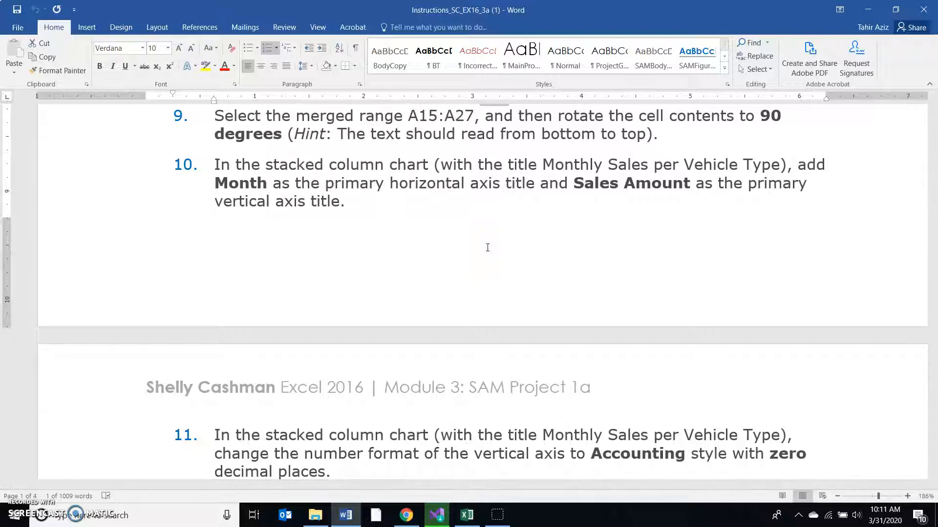
# - Switch to Excel and set the text orientation of the merged range A15:A27 to 90 degrees
pyautogui.click(468, 516)
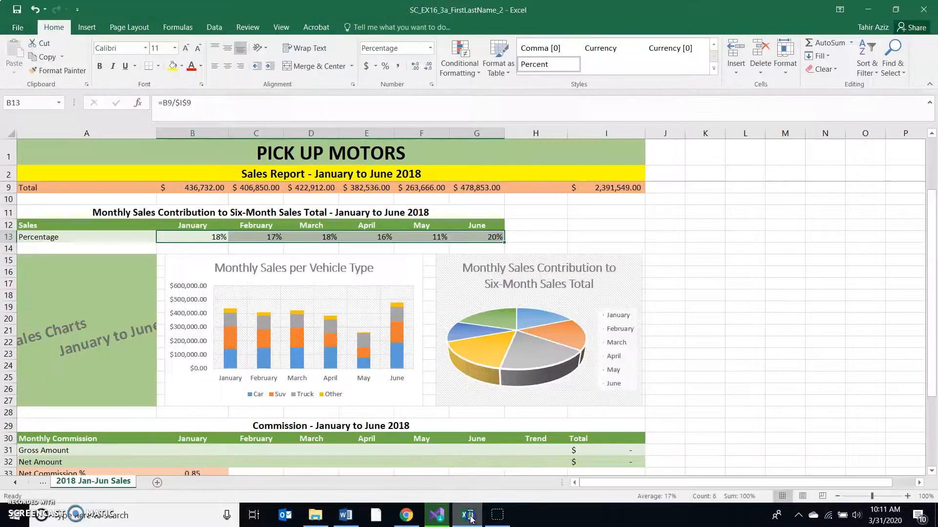
pyautogui.click(108, 269)
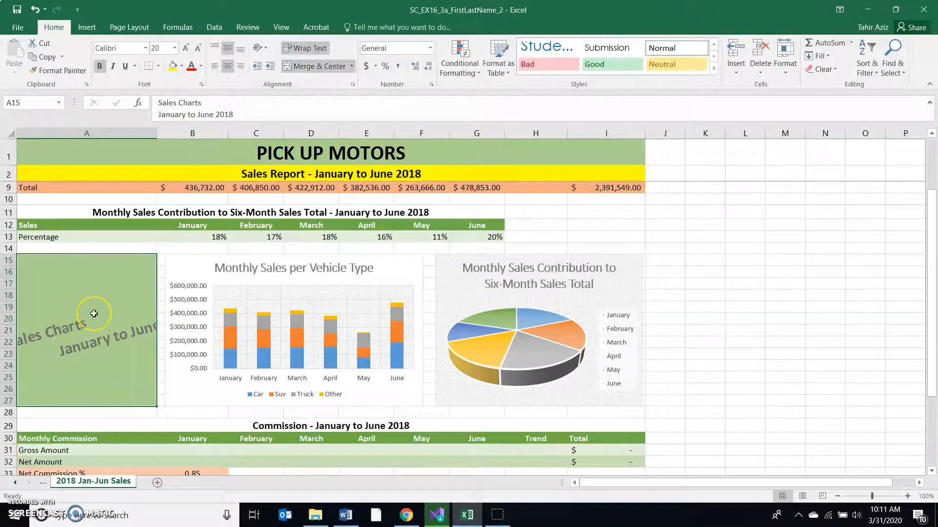
pyautogui.click(266, 50)
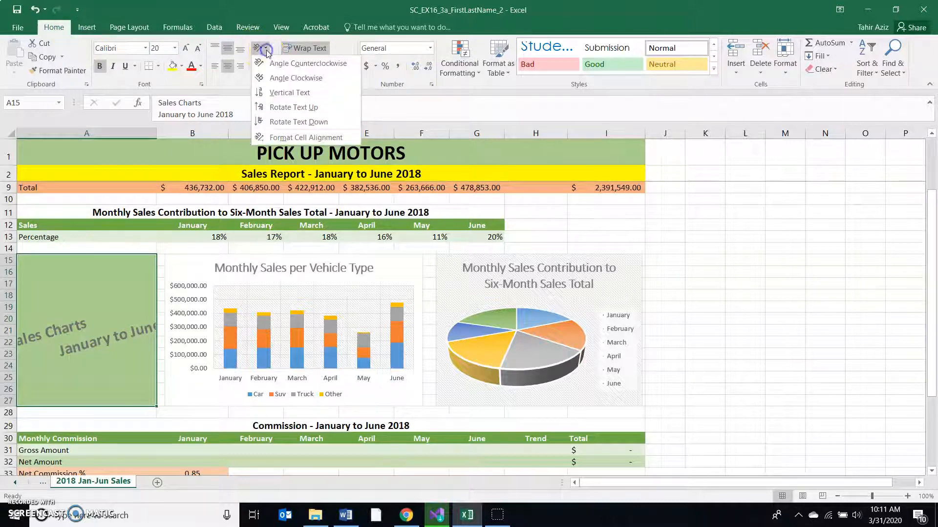
pyautogui.click(300, 139)
pyautogui.click(340, 277)
pyautogui.doubleClick(340, 276)
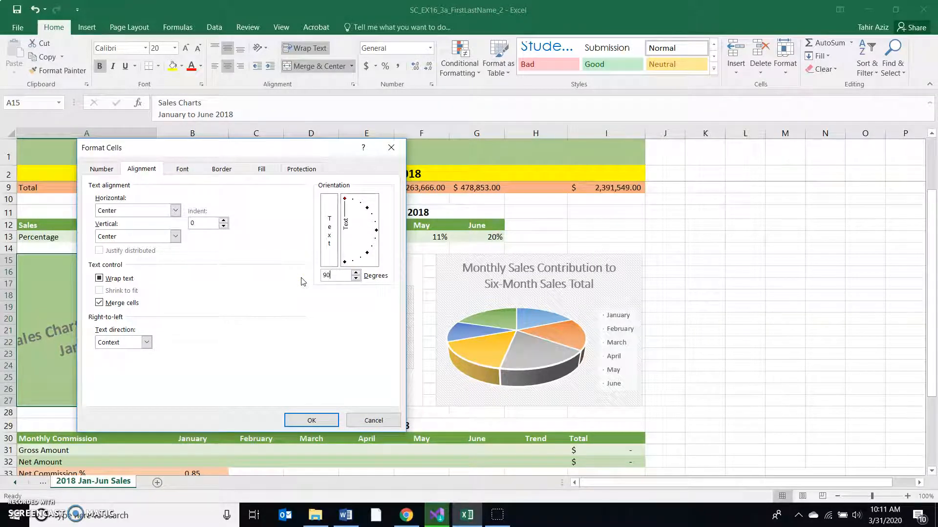
pyautogui.click(321, 420)
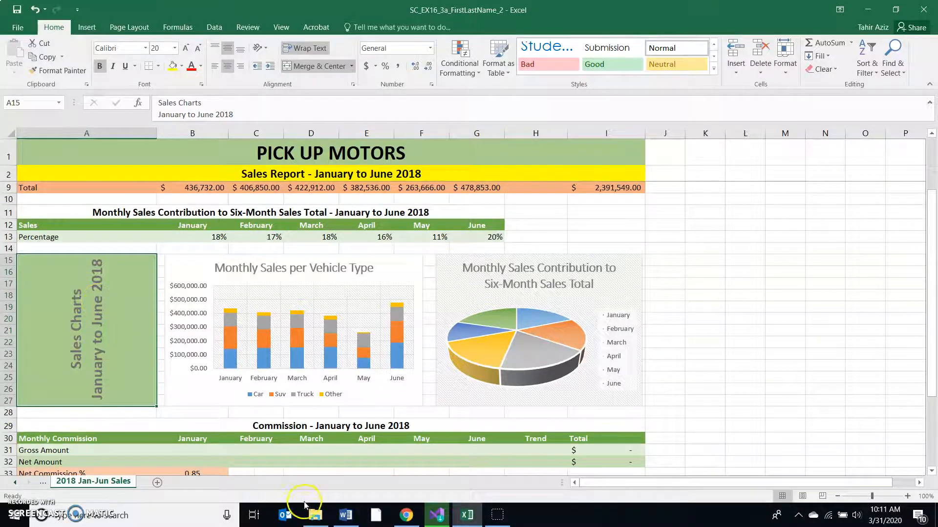
# - Switch to Word to read step 10 about the stacked column chart's axis titles, and return to Excel
pyautogui.click(346, 515)
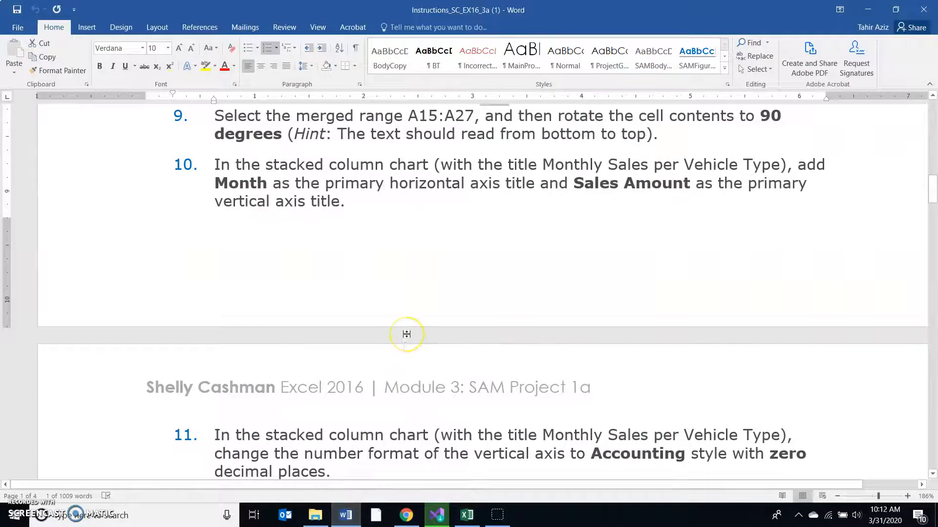
pyautogui.scroll(-1, 406, 334)
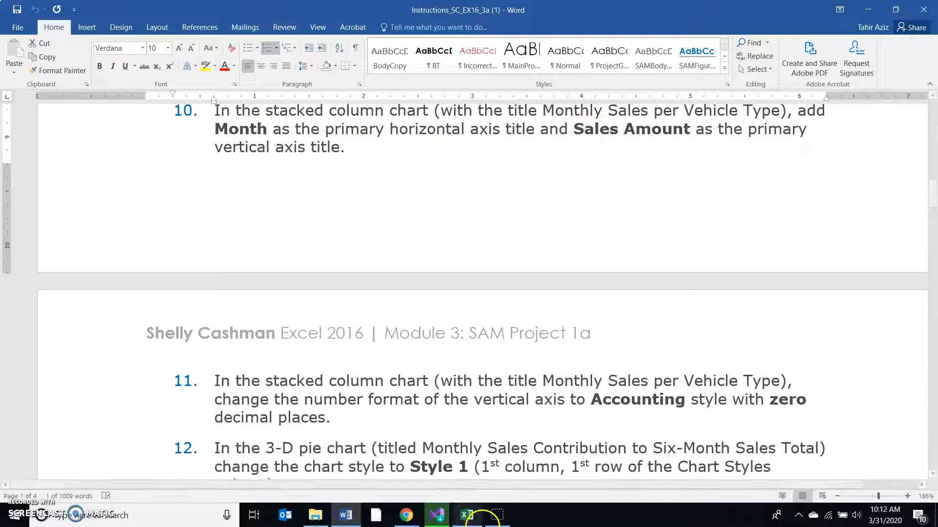
pyautogui.click(467, 515)
# - Add a primary horizontal axis title to the Monthly Sales per Vehicle Type chart and select its placeholder text
pyautogui.click(385, 271)
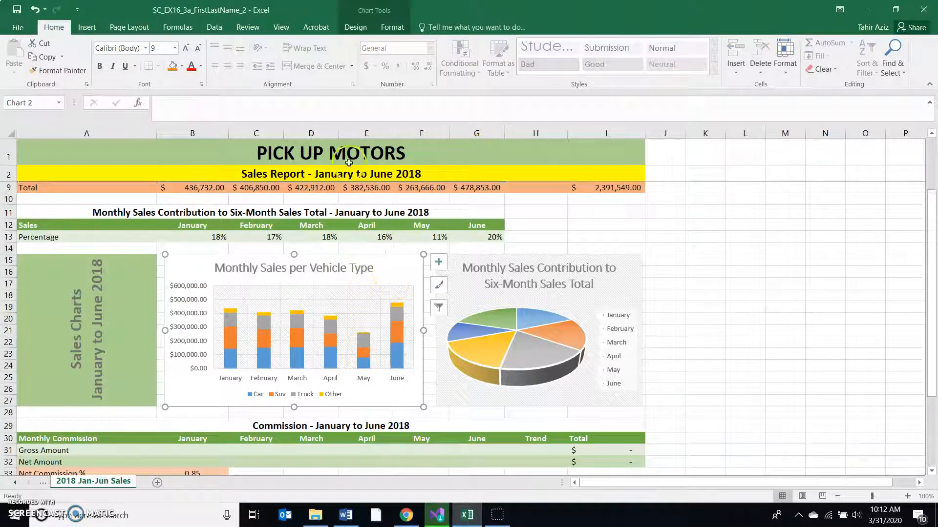
pyautogui.click(356, 28)
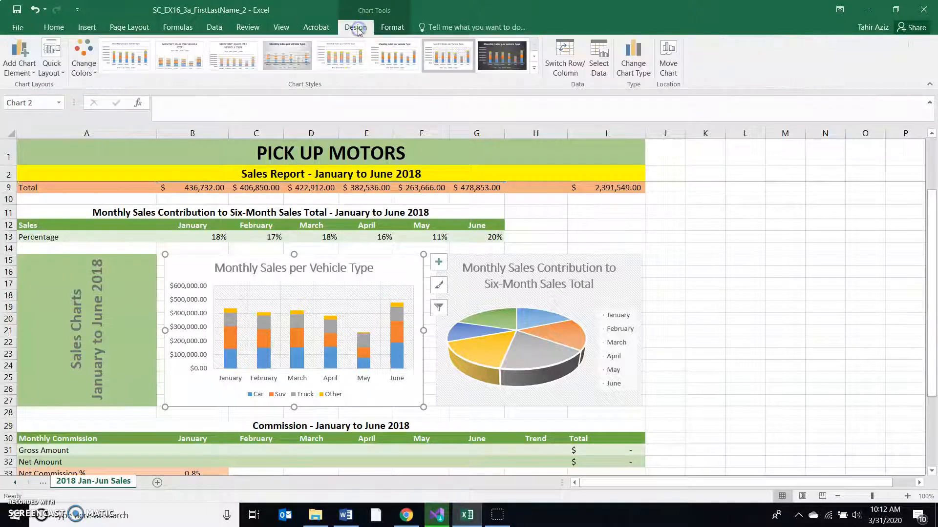
pyautogui.click(22, 77)
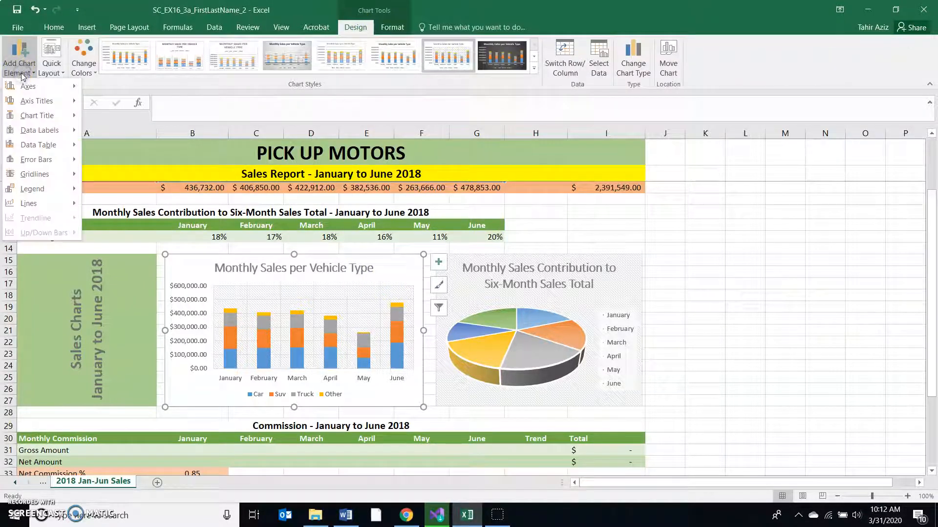
pyautogui.click(33, 101)
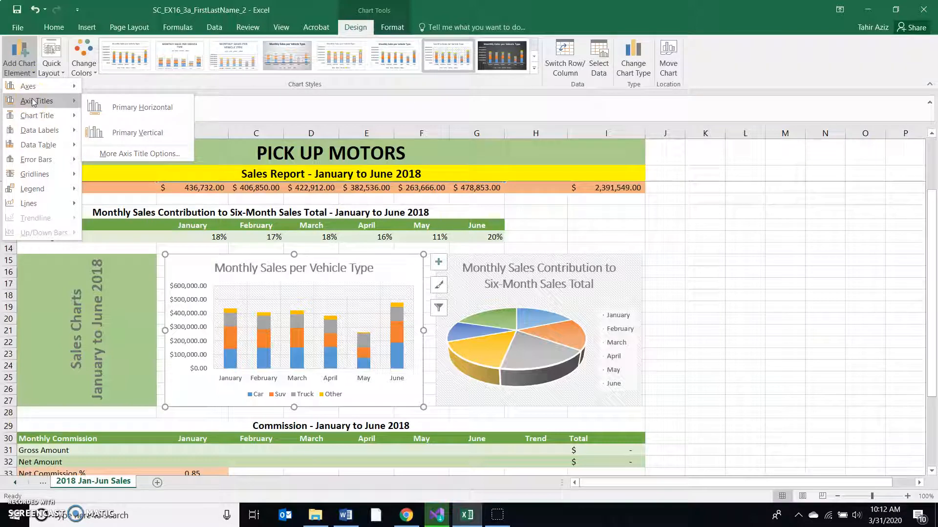
pyautogui.click(144, 108)
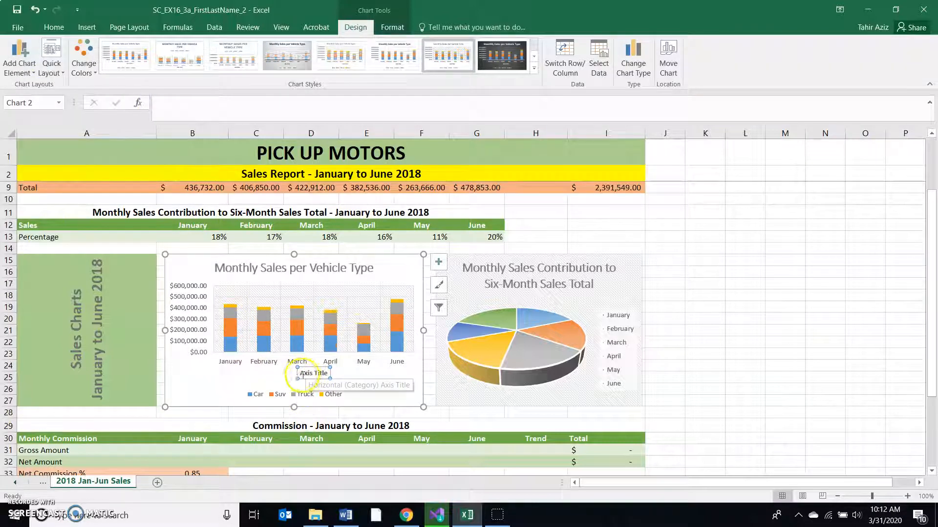
pyautogui.click(311, 375)
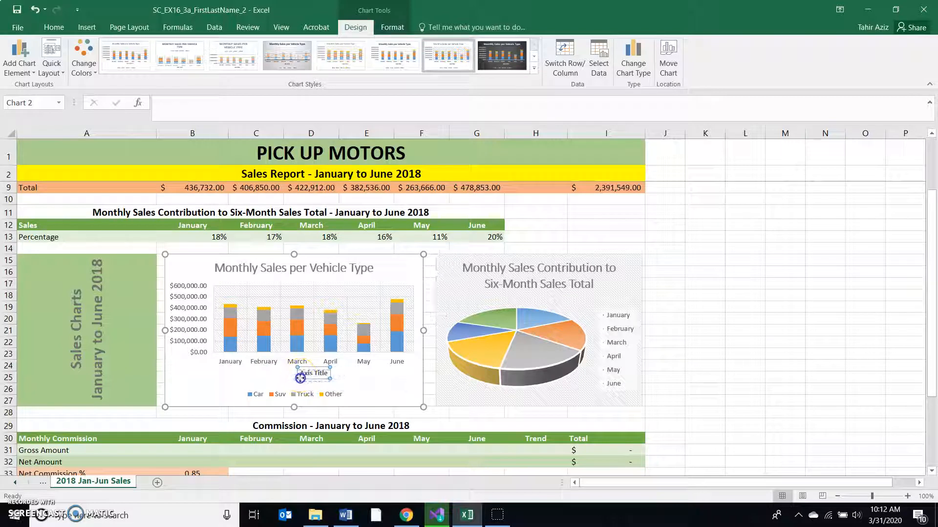
pyautogui.moveTo(297, 377); pyautogui.dragTo(297, 379)
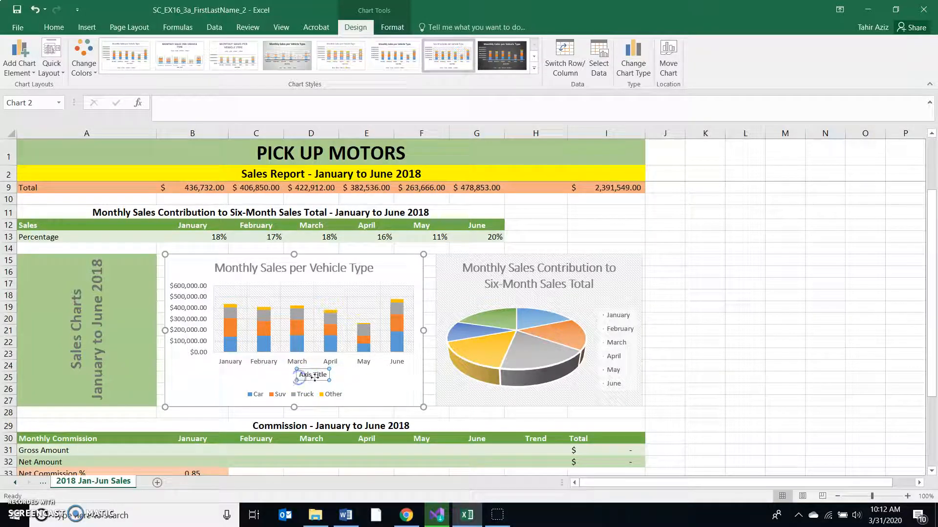
pyautogui.click(321, 375)
# - Add a primary vertical axis title to the Monthly Sales per Vehicle Type chart
pyautogui.click(27, 68)
pyautogui.moveTo(36, 101)
pyautogui.click(149, 135)
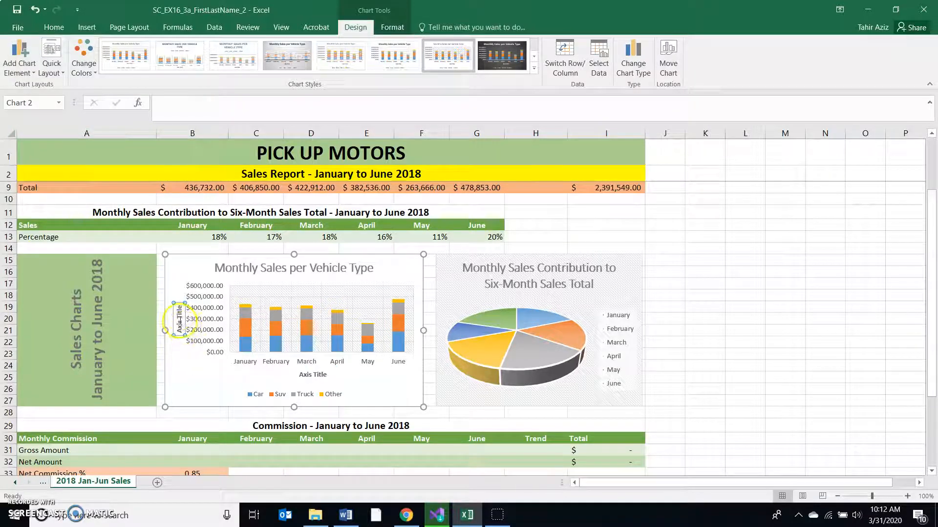
pyautogui.click(176, 308)
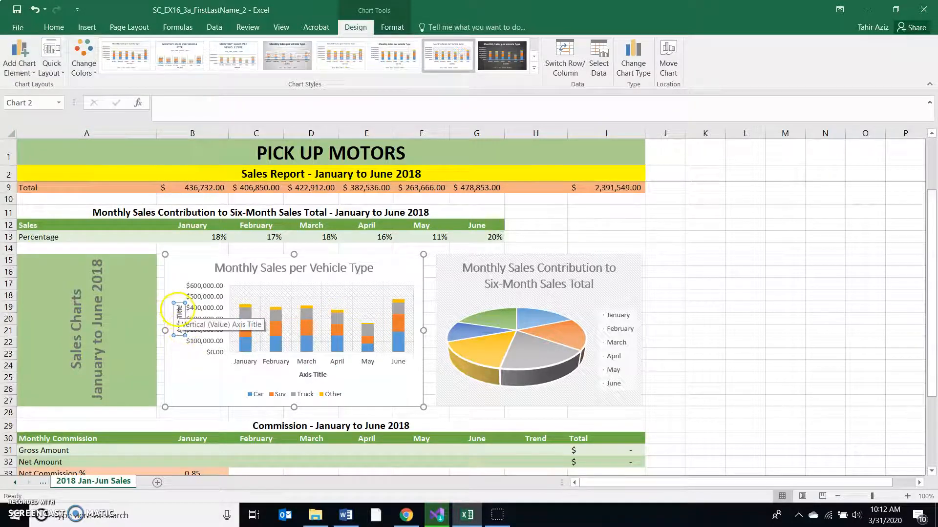
# - Switch to Word, highlight Month in step 10, read on to step 11 about the vertical axis number format, and return to Excel
pyautogui.click(345, 515)
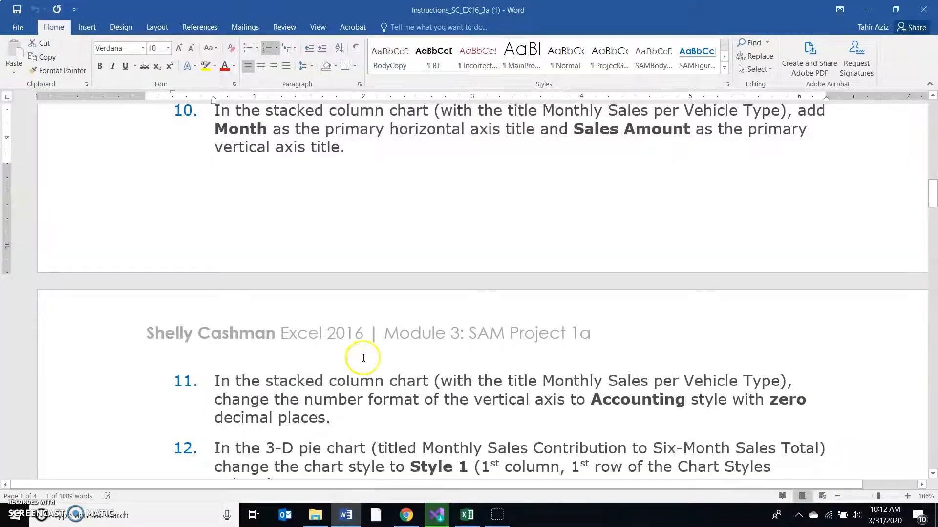
pyautogui.doubleClick(233, 130)
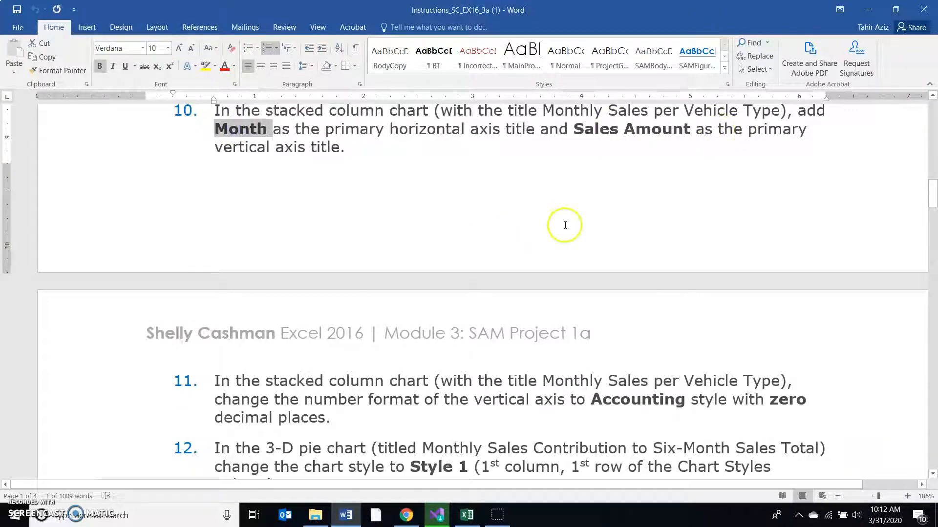
pyautogui.scroll(-3, 562, 223)
pyautogui.scroll(-1, 562, 222)
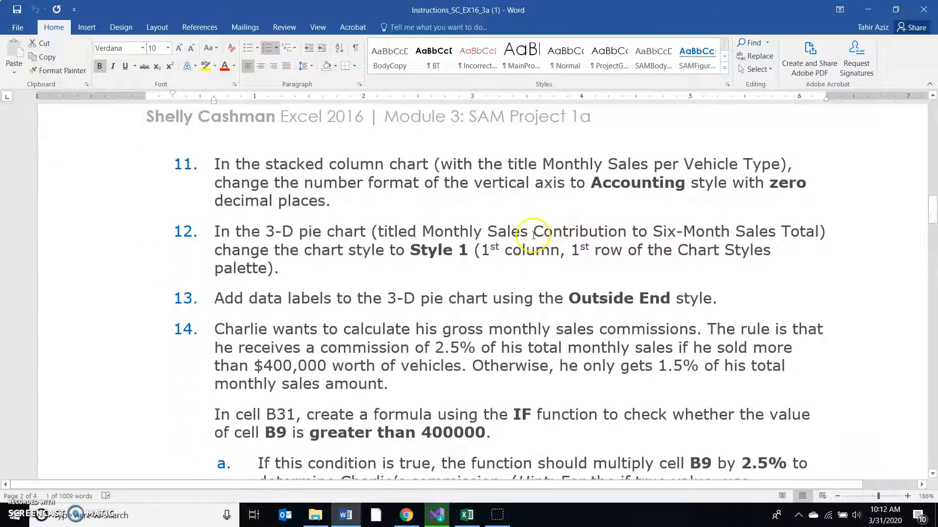
pyautogui.click(467, 515)
# - Set the stacked column chart's vertical axis number format to Accounting with 0 decimal places and close the formatting pane
pyautogui.click(215, 300)
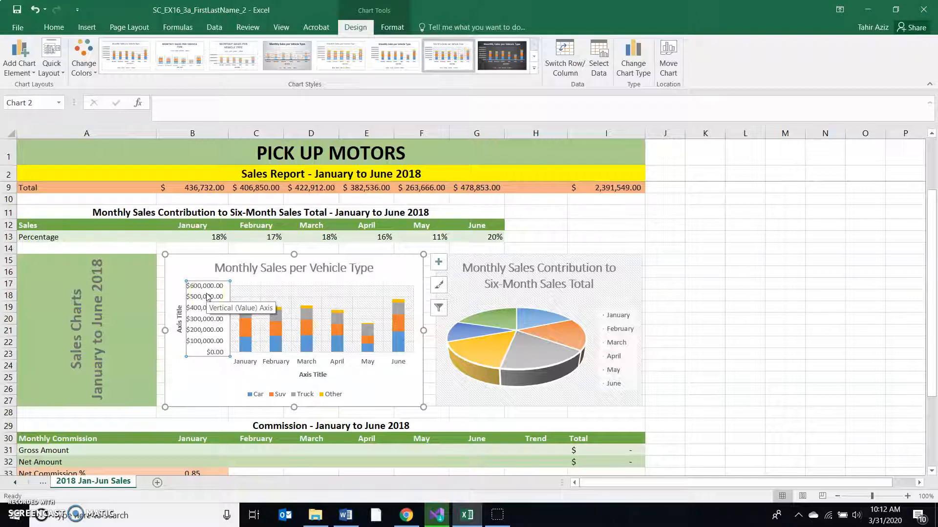
pyautogui.doubleClick(207, 296)
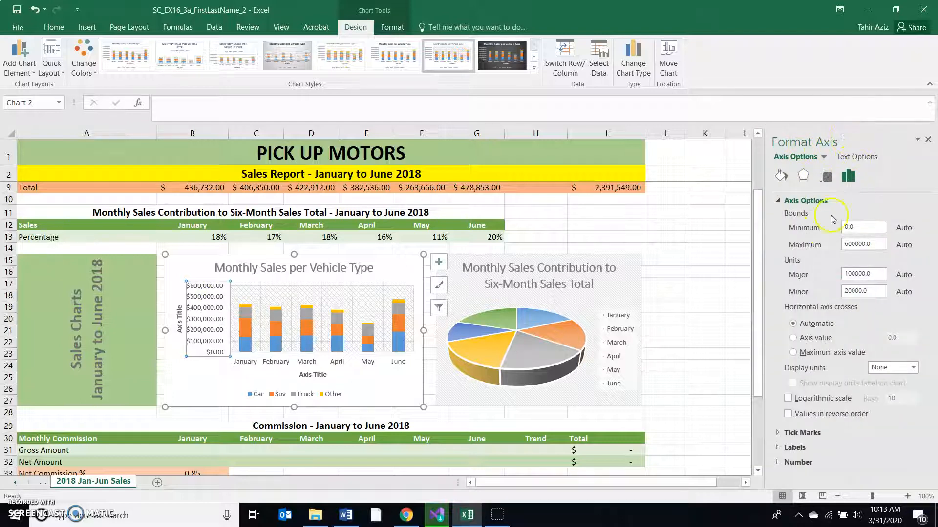
pyautogui.click(778, 463)
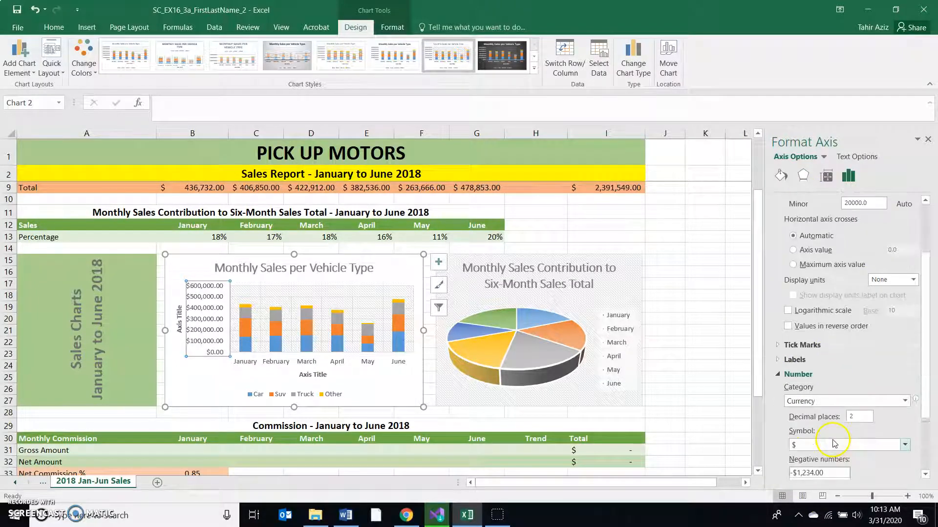
pyautogui.scroll(-1, 833, 443)
pyautogui.click(819, 372)
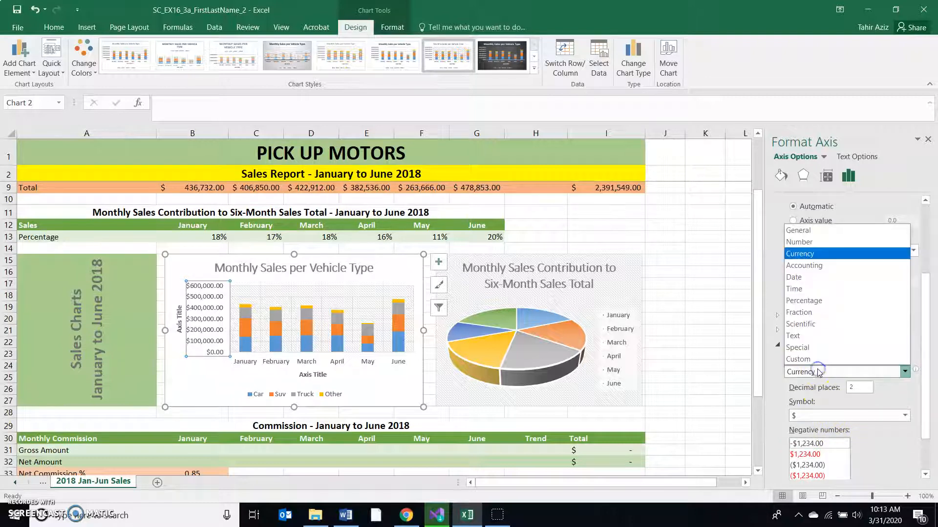
pyautogui.click(816, 265)
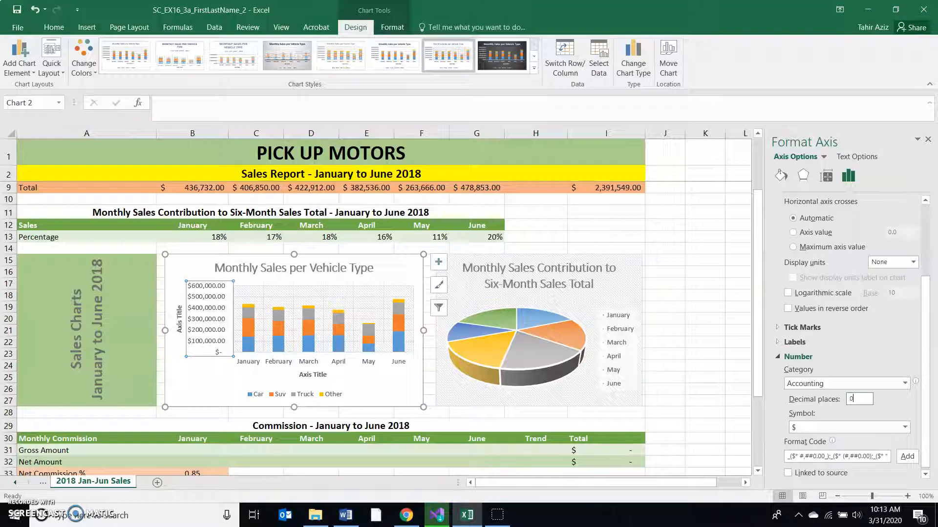
pyautogui.click(712, 282)
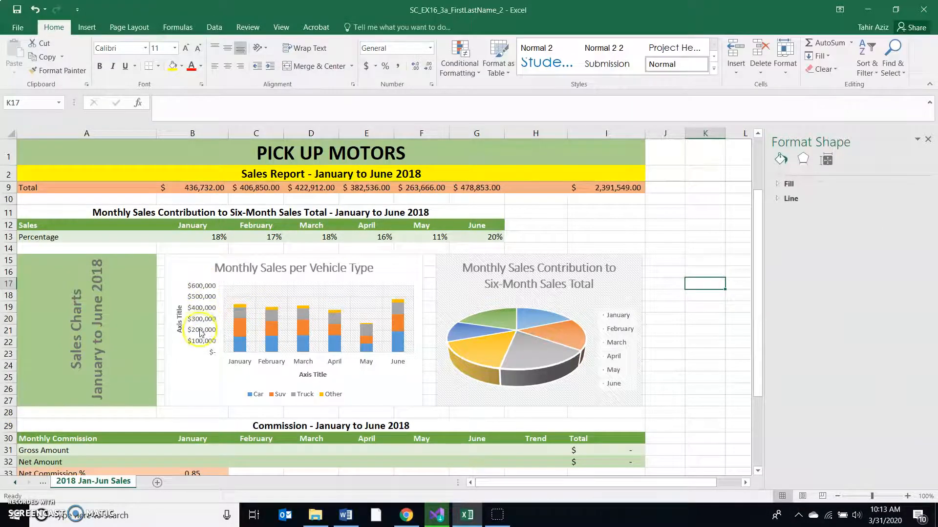
pyautogui.click(927, 141)
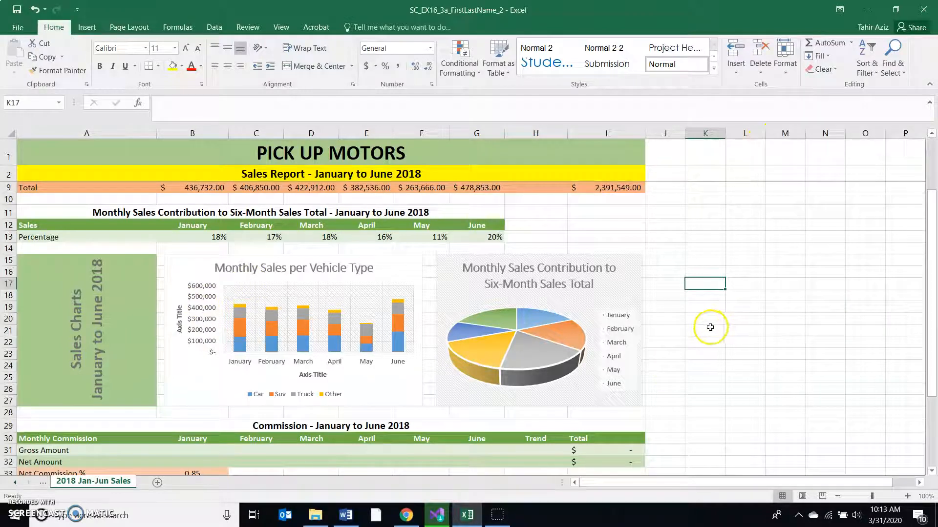
# - Switch to Word to read steps 12 and 13, highlighting Style 1 and Outside End style, and return to Excel
pyautogui.click(345, 515)
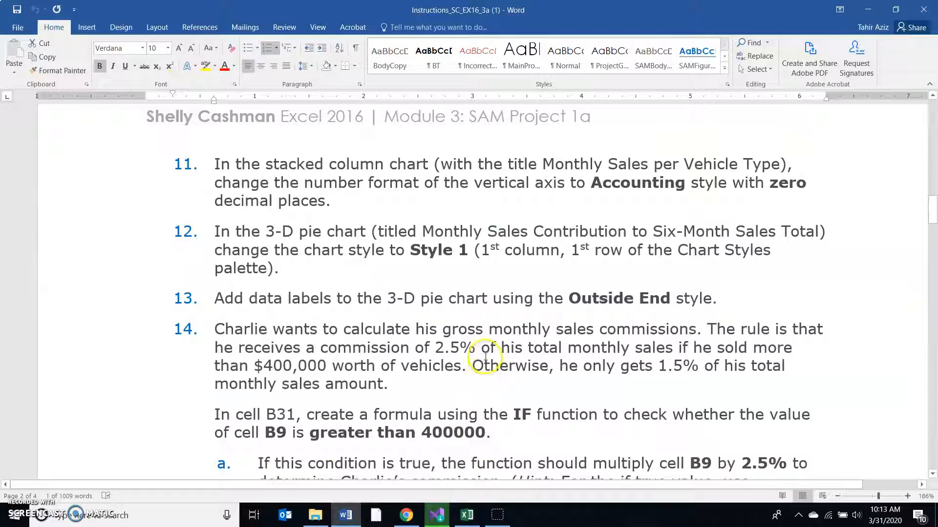
pyautogui.scroll(-1, 487, 352)
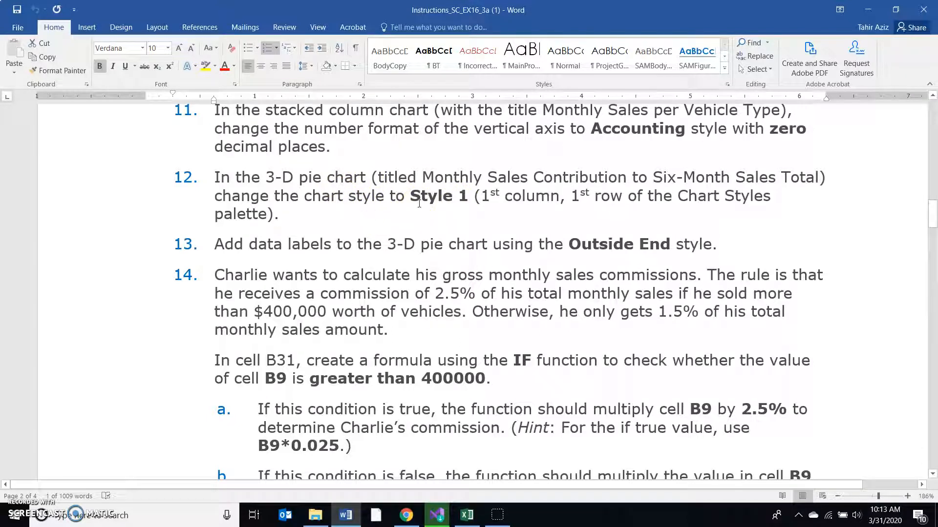
pyautogui.moveTo(411, 195); pyautogui.dragTo(467, 194)
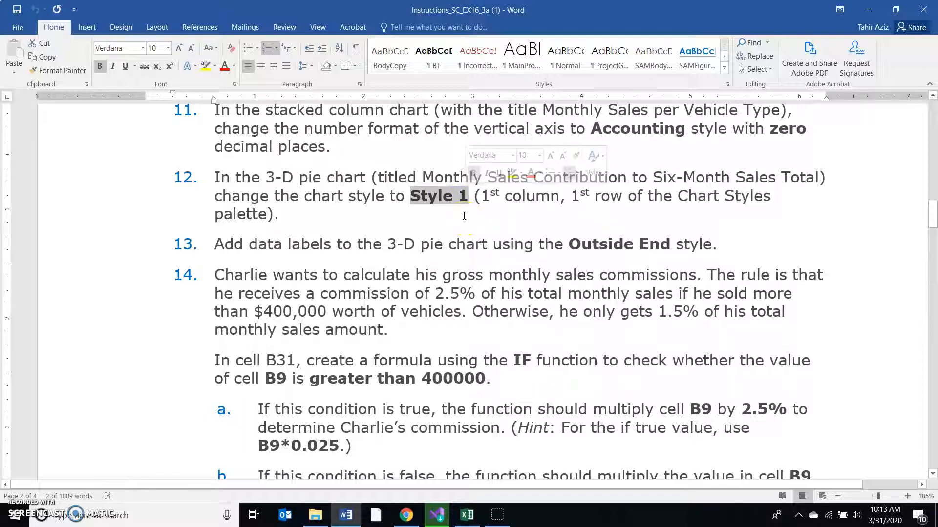
pyautogui.scroll(-1, 464, 216)
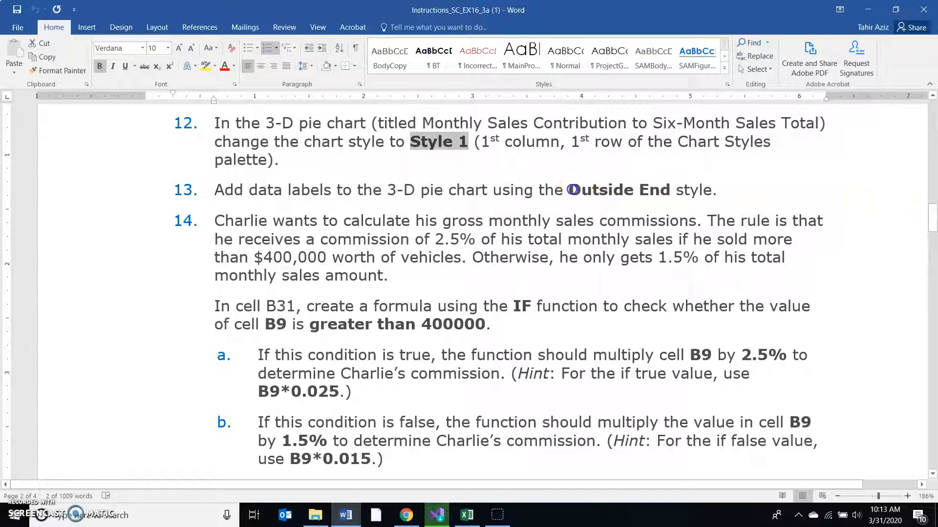
pyautogui.moveTo(576, 189); pyautogui.dragTo(703, 187)
pyautogui.click(467, 515)
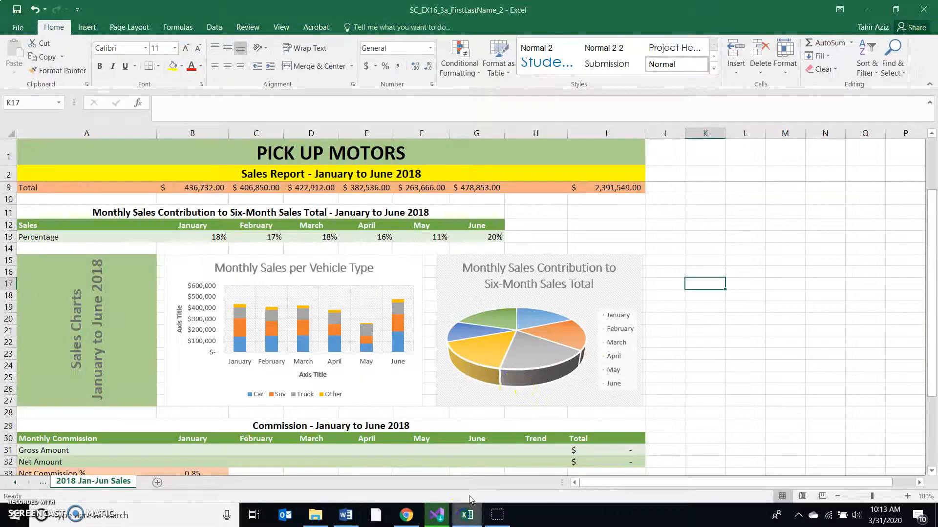
# - Add Outside End data labels to the 3-D pie chart of monthly sales contribution
pyautogui.click(605, 292)
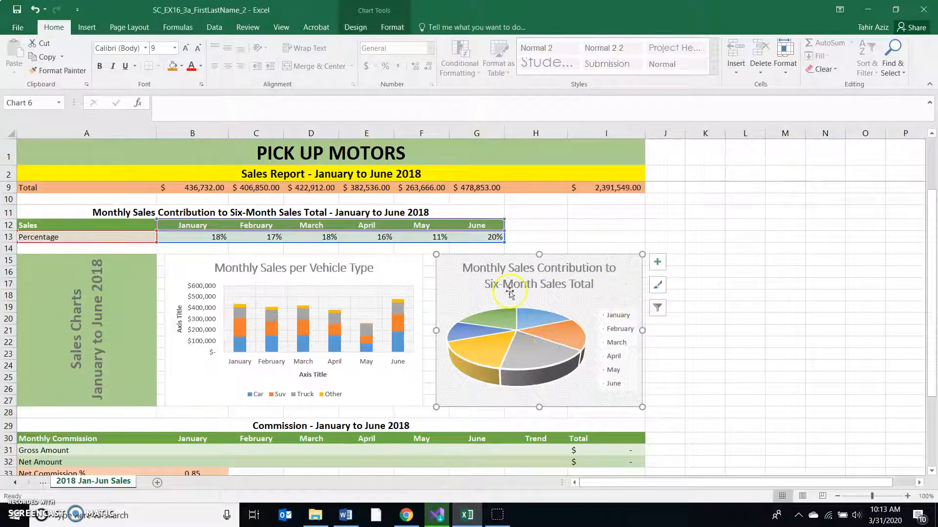
pyautogui.click(358, 28)
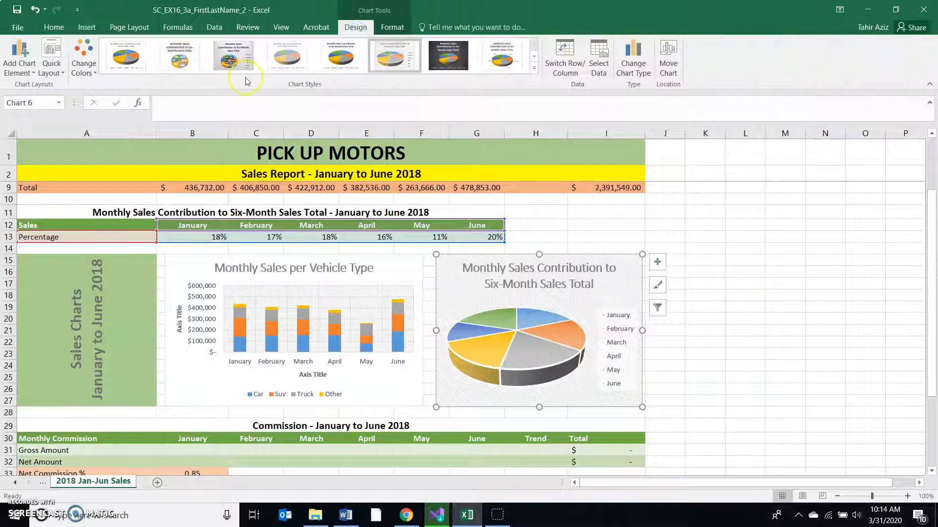
pyautogui.click(57, 73)
pyautogui.click(31, 73)
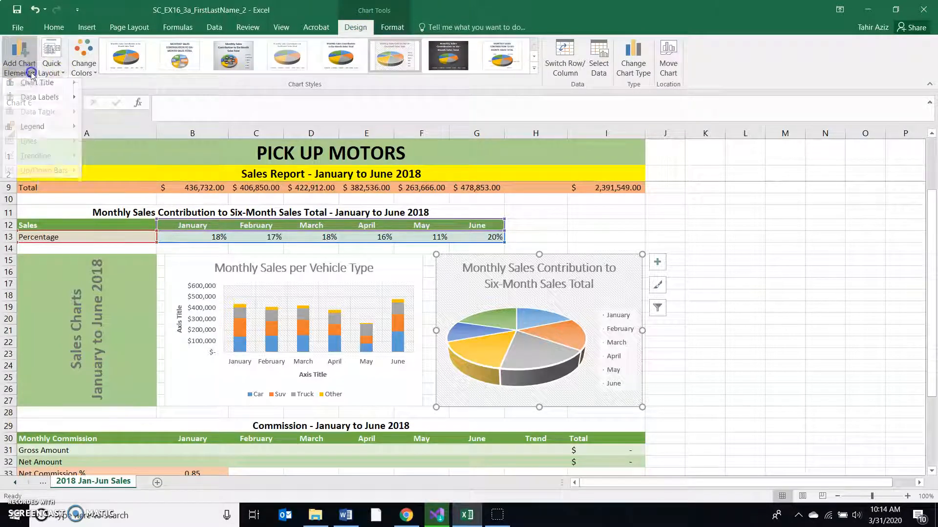
pyautogui.click(40, 101)
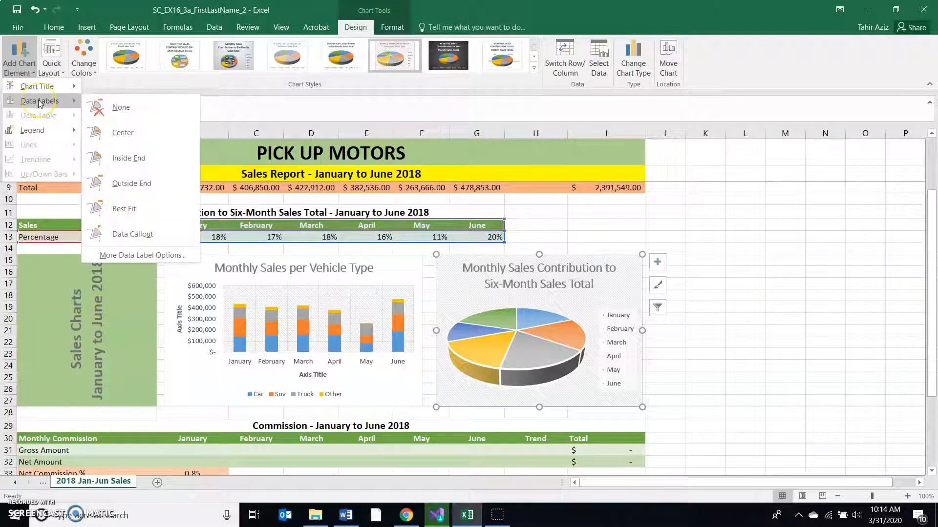
pyautogui.click(156, 186)
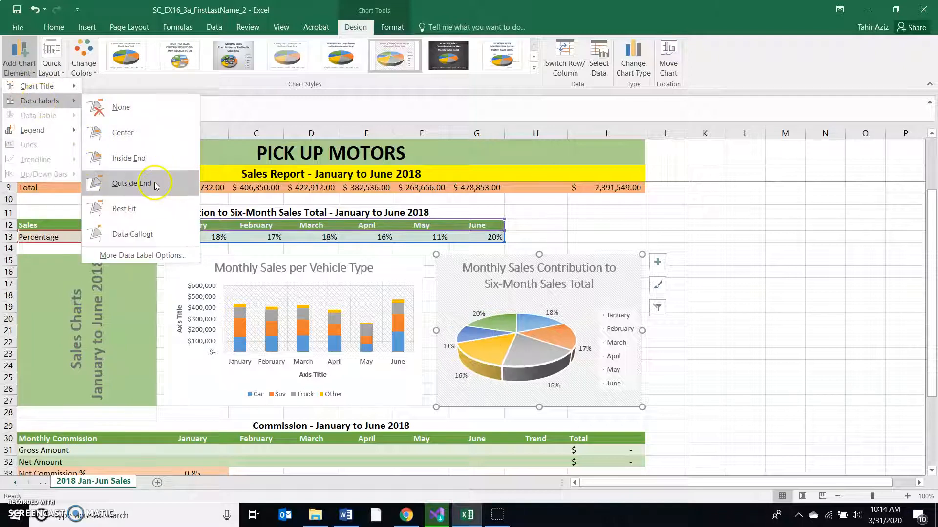
pyautogui.click(543, 316)
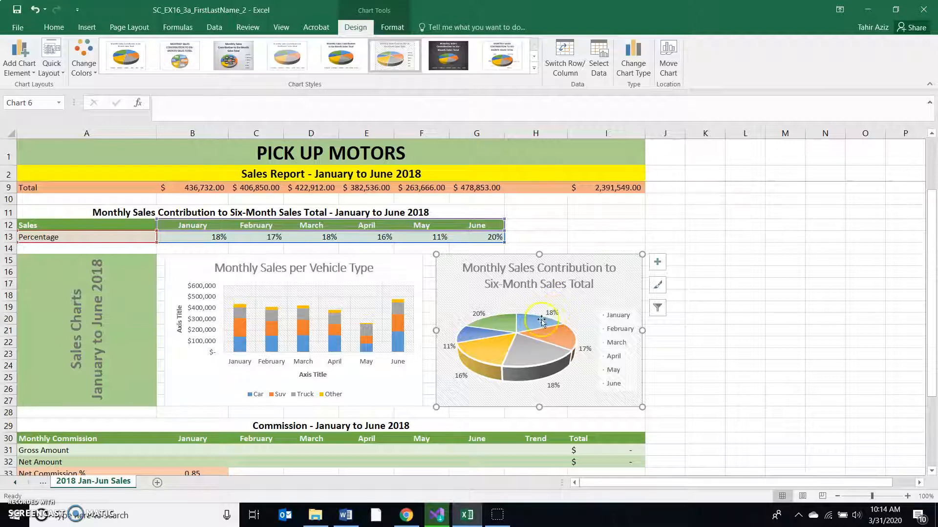
# - Switch to Word to read step 14, highlighting the B9*0.025 and B9*0.015 hints, and return to Excel
pyautogui.click(357, 519)
pyautogui.scroll(-1, 403, 325)
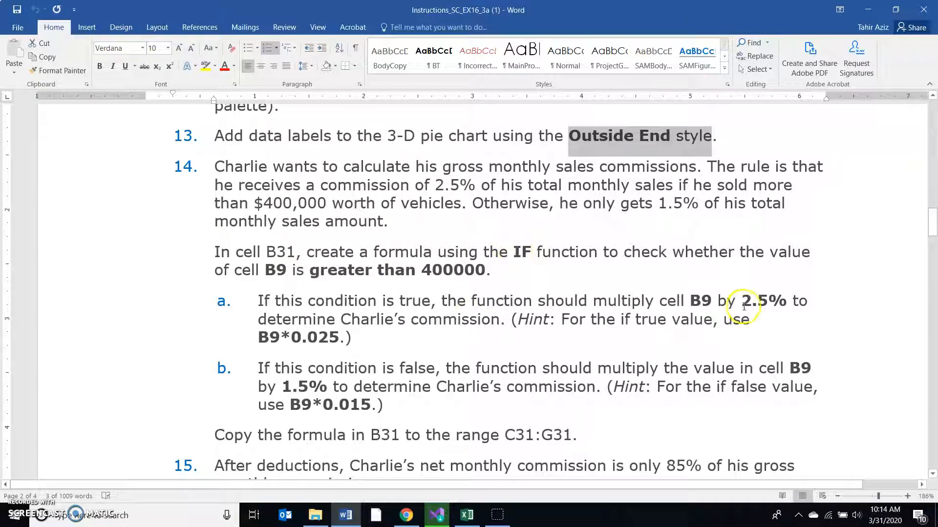
pyautogui.moveTo(259, 337); pyautogui.dragTo(337, 335)
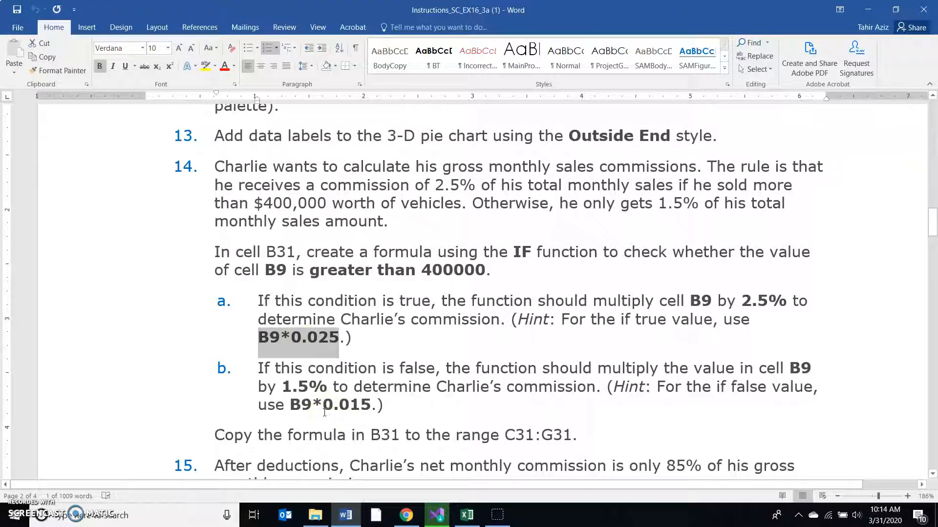
pyautogui.moveTo(291, 406); pyautogui.dragTo(366, 403)
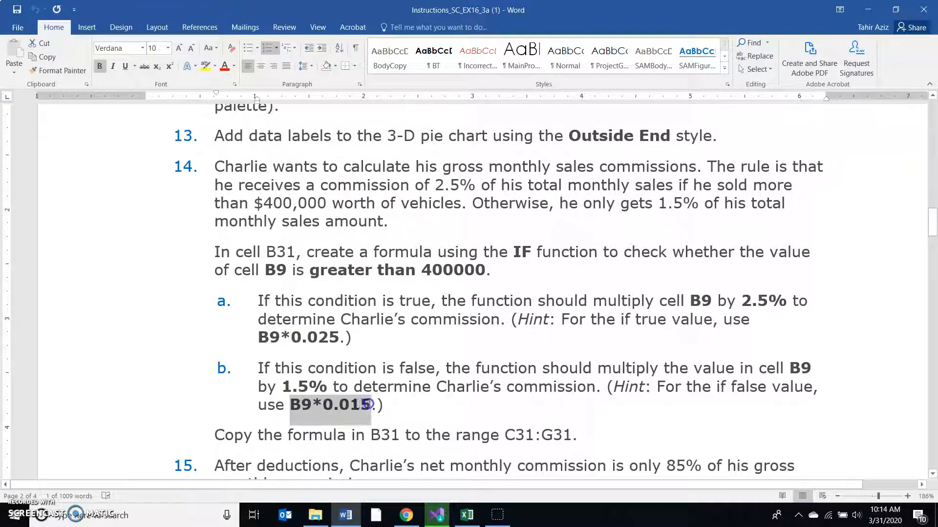
pyautogui.click(469, 515)
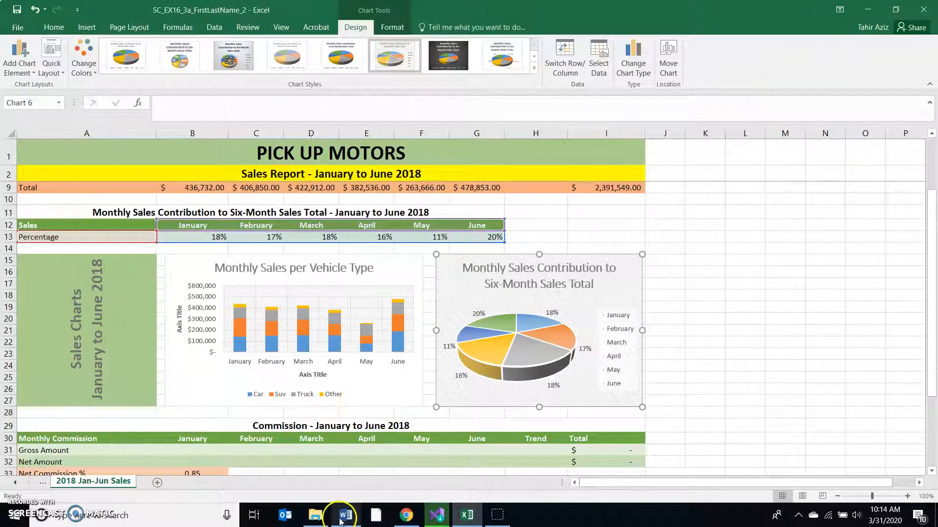
# - Enter the formula =IF(B9 > 400000, B9*0.025, B9*0.015) in cell B31 for January's gross commission amount
pyautogui.scroll(-5, 337, 464)
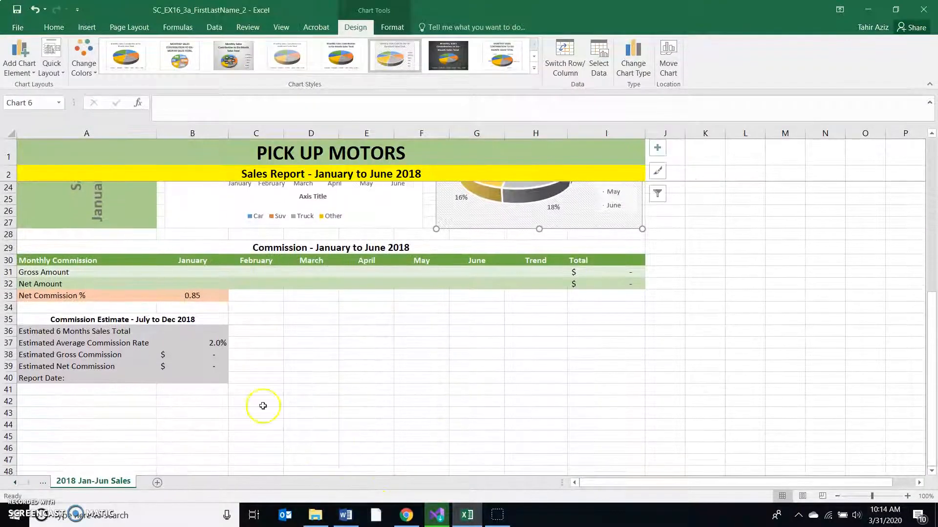
pyautogui.click(194, 271)
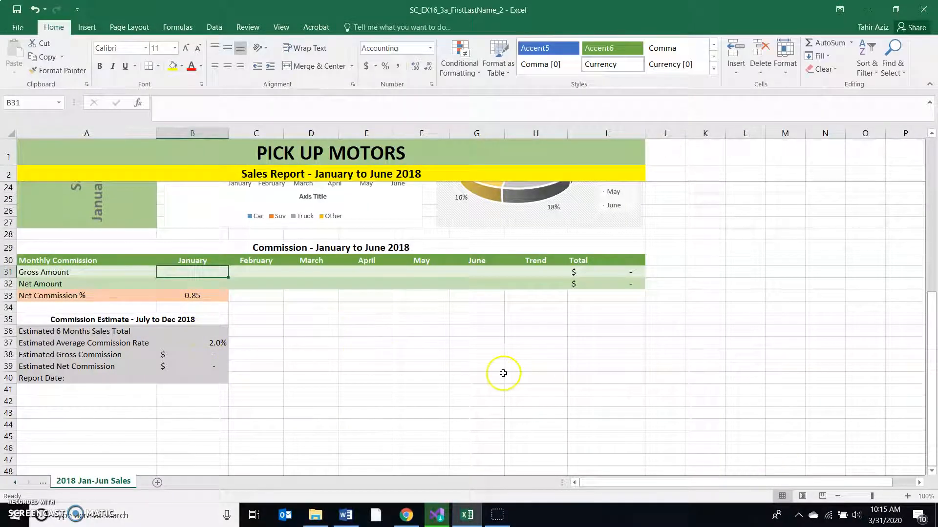
pyautogui.write('=')
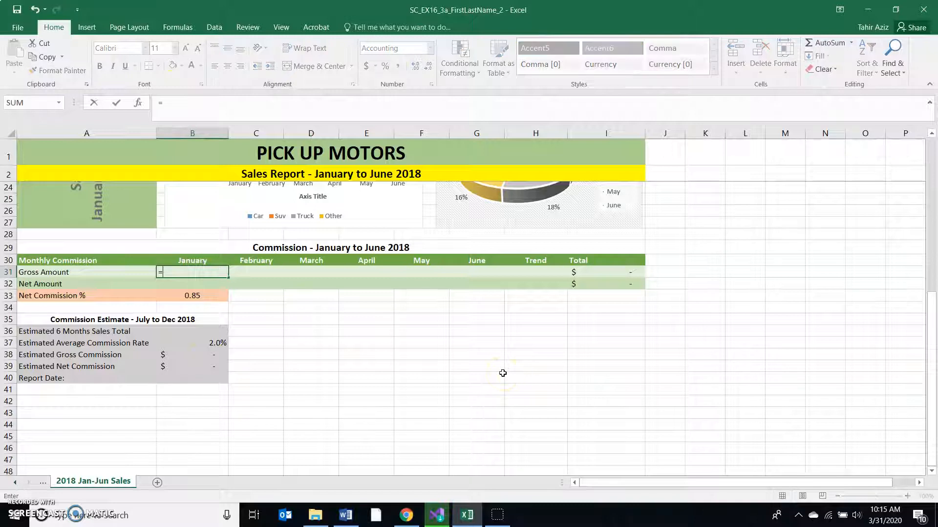
pyautogui.write('if')
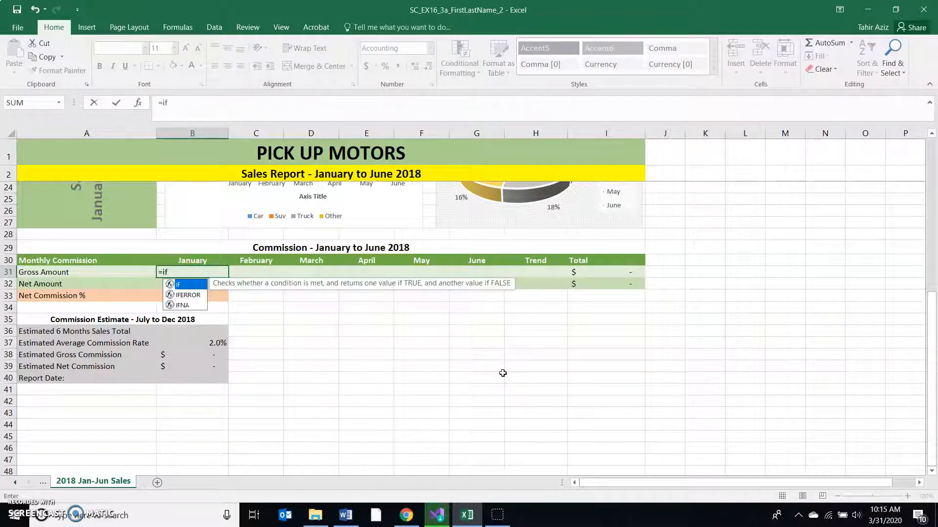
pyautogui.write('(b9')
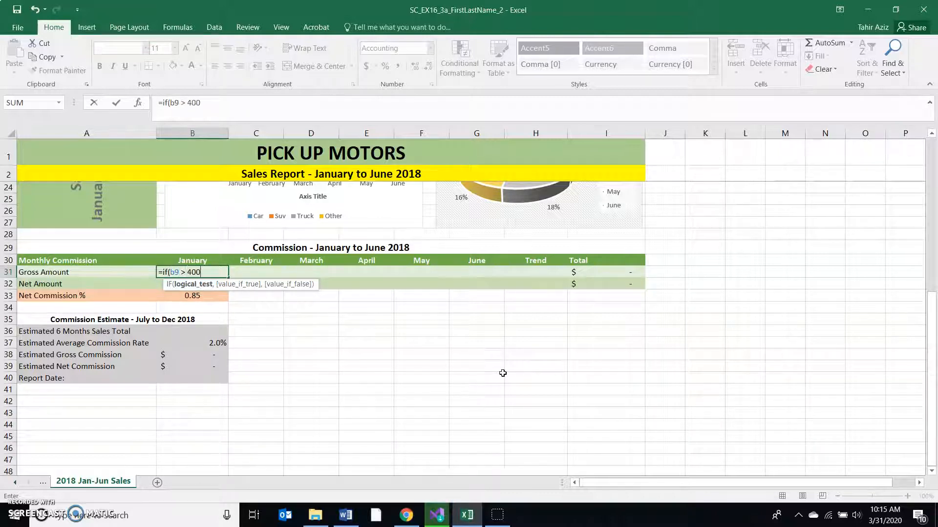
pyautogui.write('> 400000,')
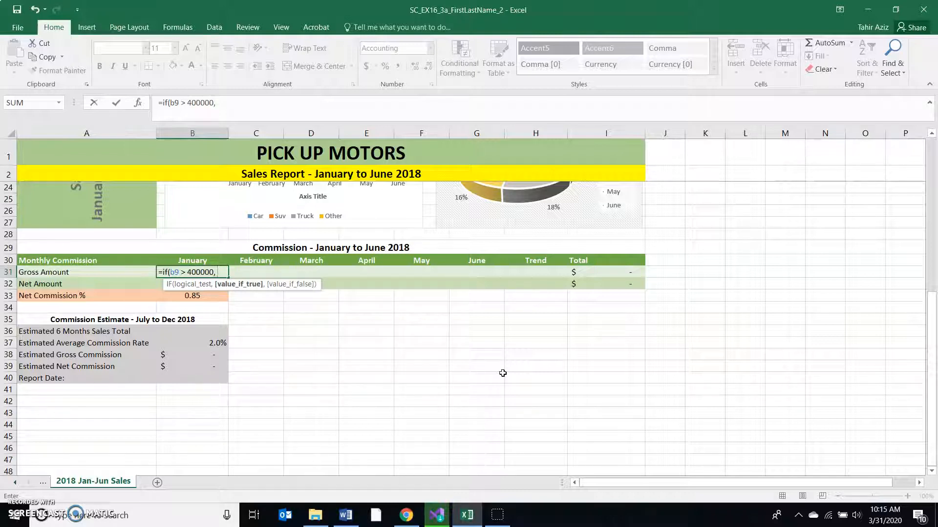
pyautogui.write(' b')
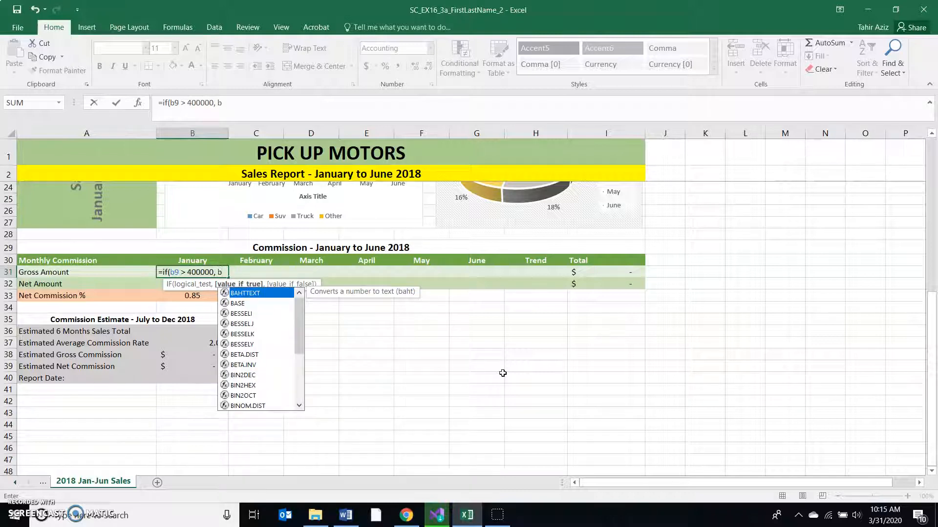
pyautogui.write('9')
pyautogui.write('*')
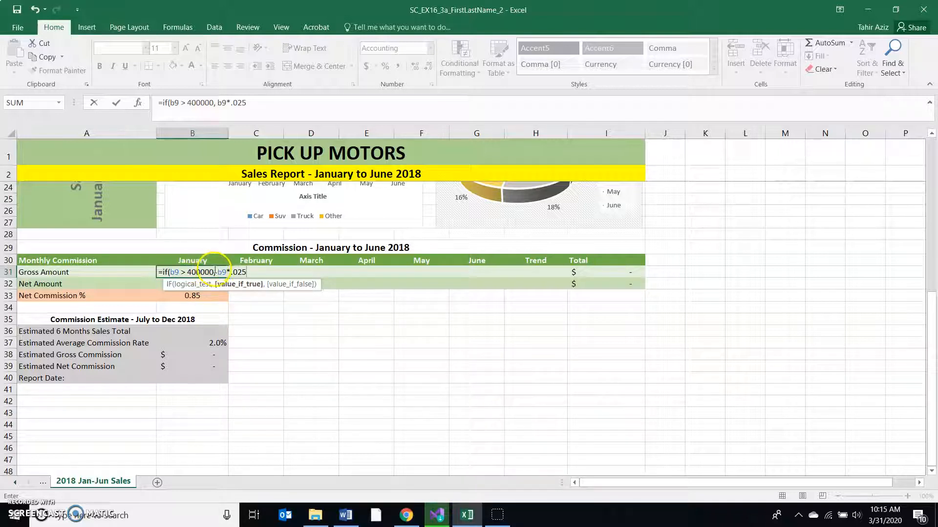
pyautogui.write(', b')
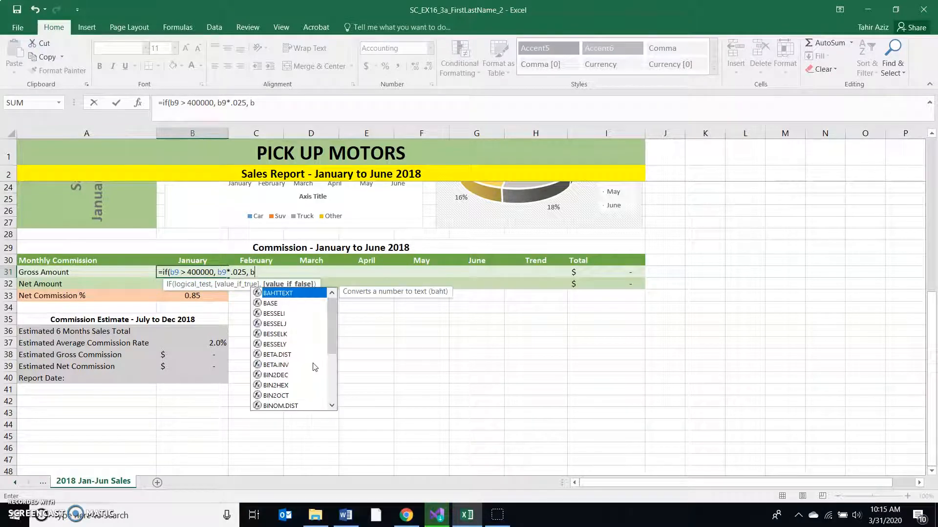
pyautogui.write('9*.0')
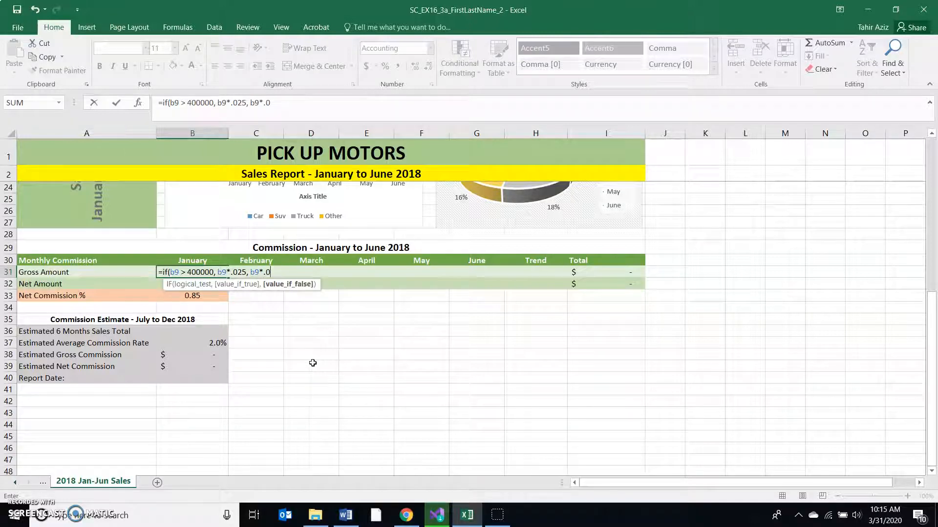
pyautogui.write('15)')
pyautogui.click(188, 274)
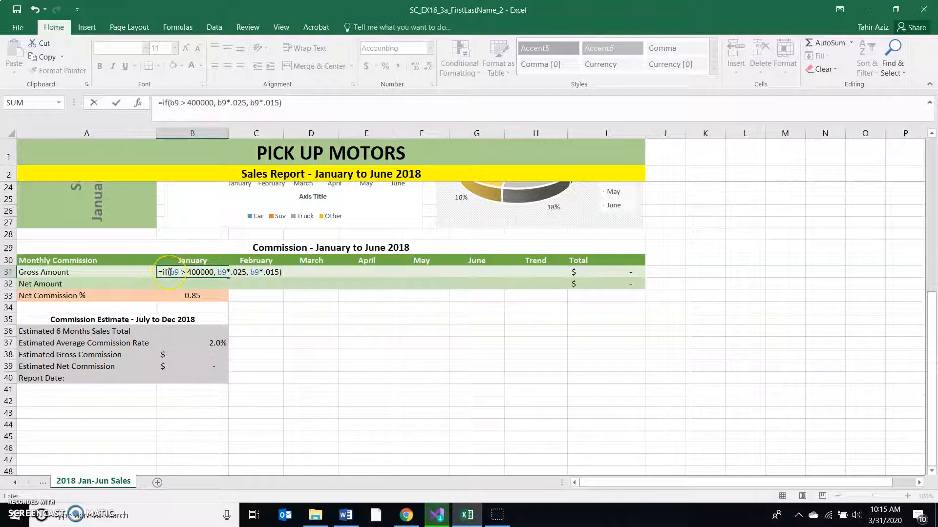
pyautogui.click(182, 274)
pyautogui.press('Return')
pyautogui.press('Up')
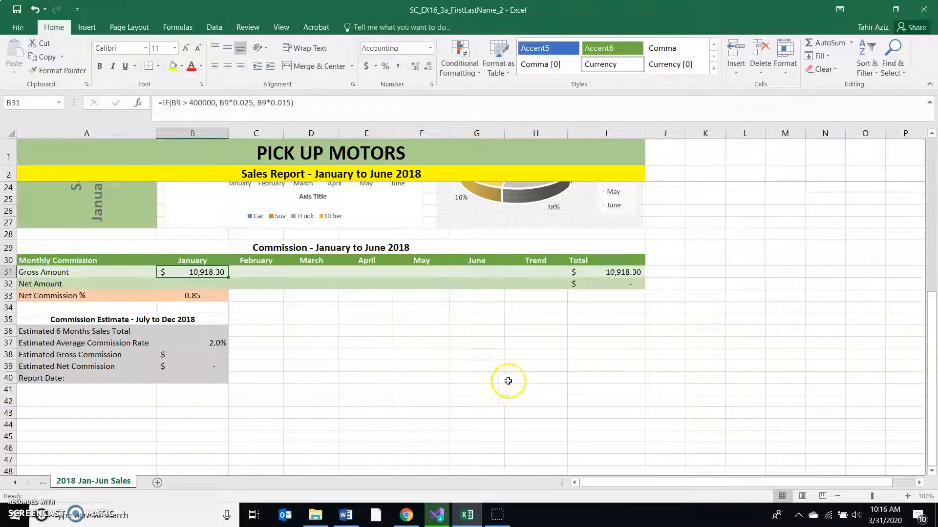
# - Switch to Word, compare January's gross commission with Final Figure 1, and go back to the end of step 14
pyautogui.click(346, 515)
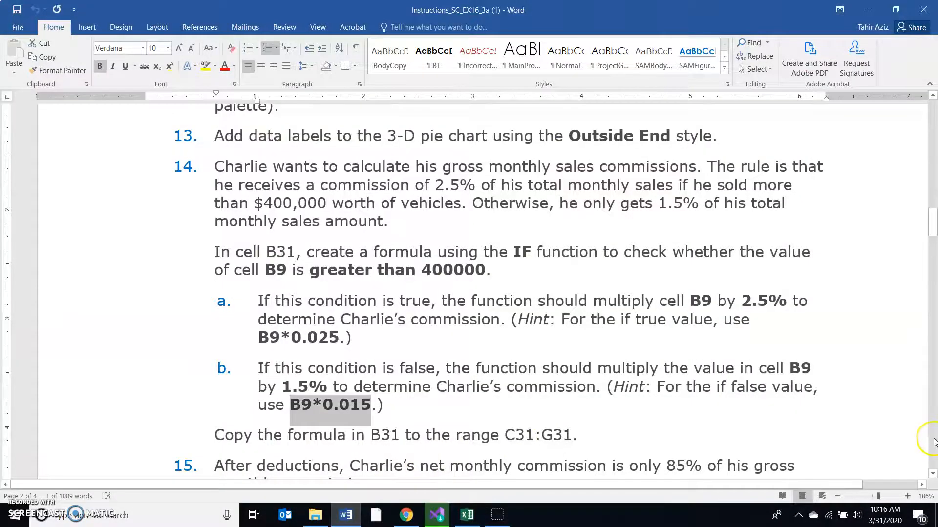
pyautogui.scroll(-10, 927, 411)
pyautogui.scroll(-12, 933, 440)
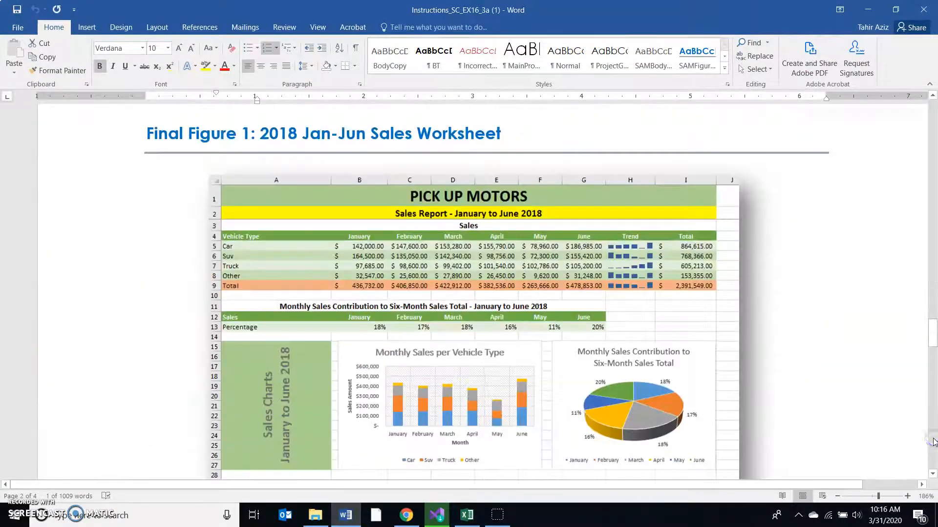
pyautogui.scroll(-2, 683, 429)
pyautogui.scroll(-1, 528, 383)
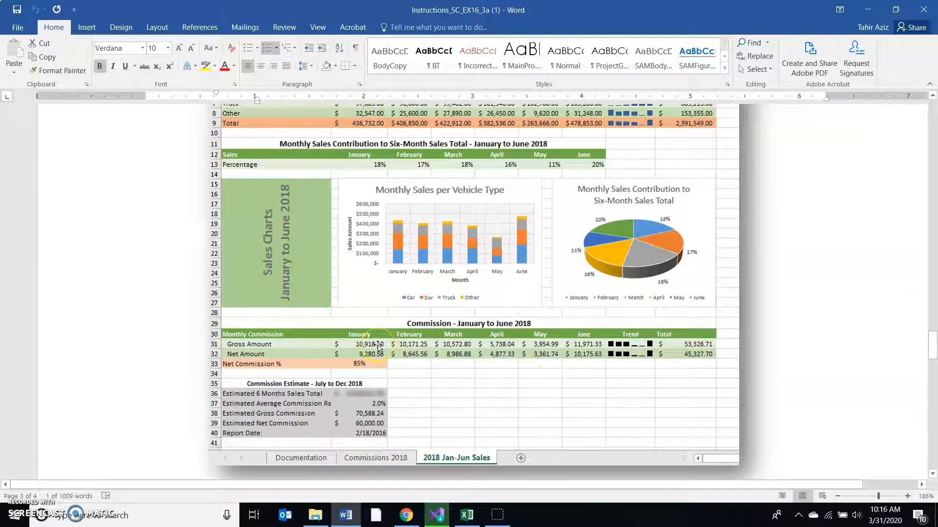
pyautogui.click(932, 155)
pyautogui.click(932, 155)
pyautogui.scroll(5, 933, 156)
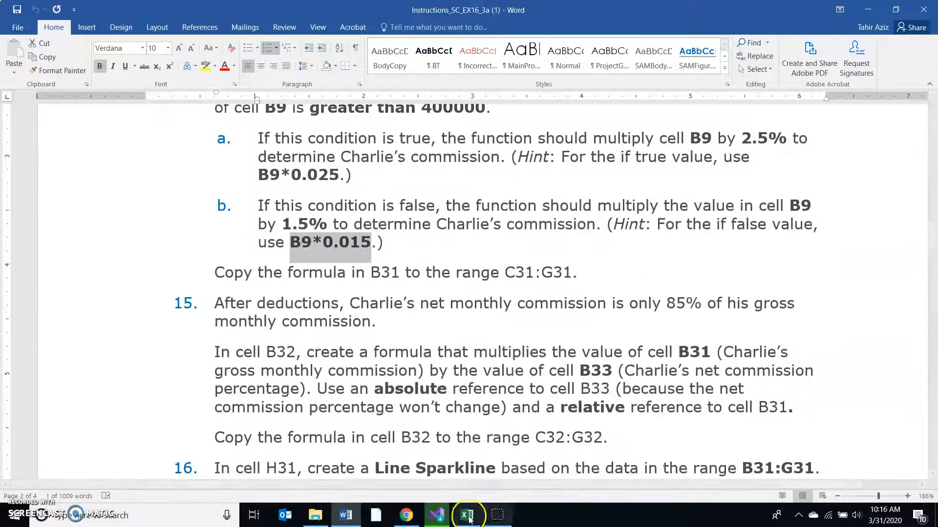
# - Return to Excel and copy the gross amount formula from B31 to the range C31:G31
pyautogui.click(467, 514)
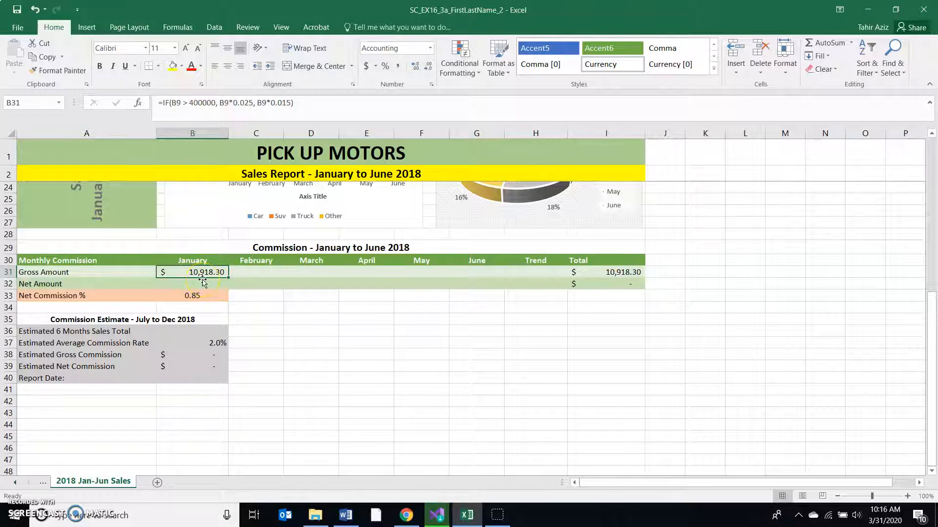
pyautogui.moveTo(230, 278); pyautogui.dragTo(484, 273)
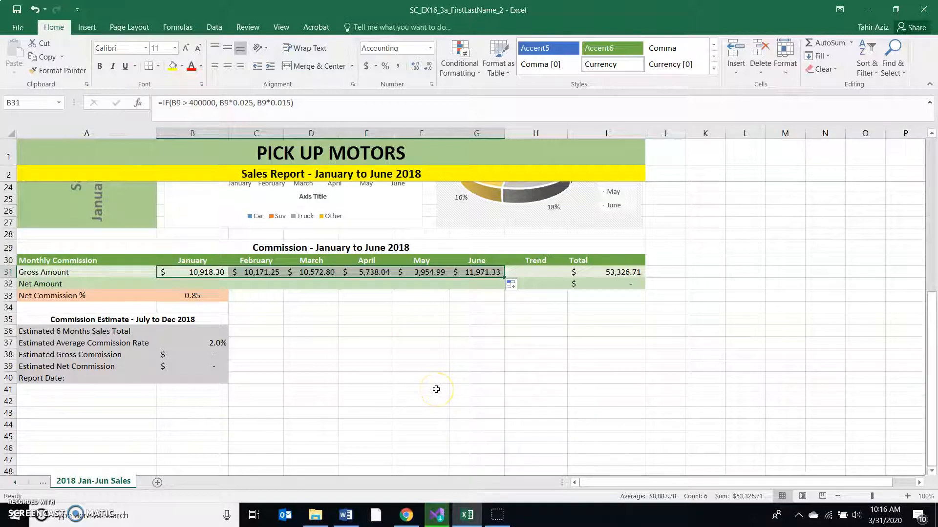
# - Switch to Word to read step 15, highlighting the absolute reference to cell B33, and return to Excel
pyautogui.click(345, 514)
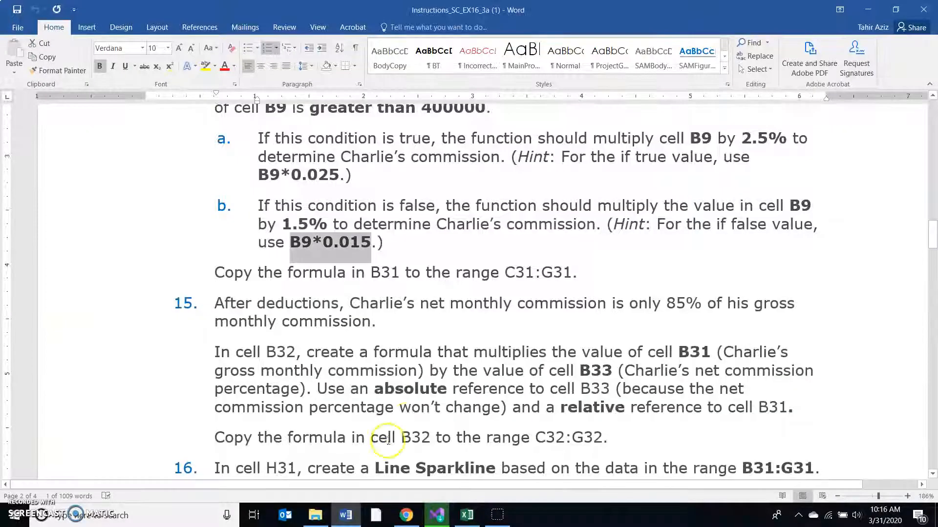
pyautogui.scroll(-2, 468, 375)
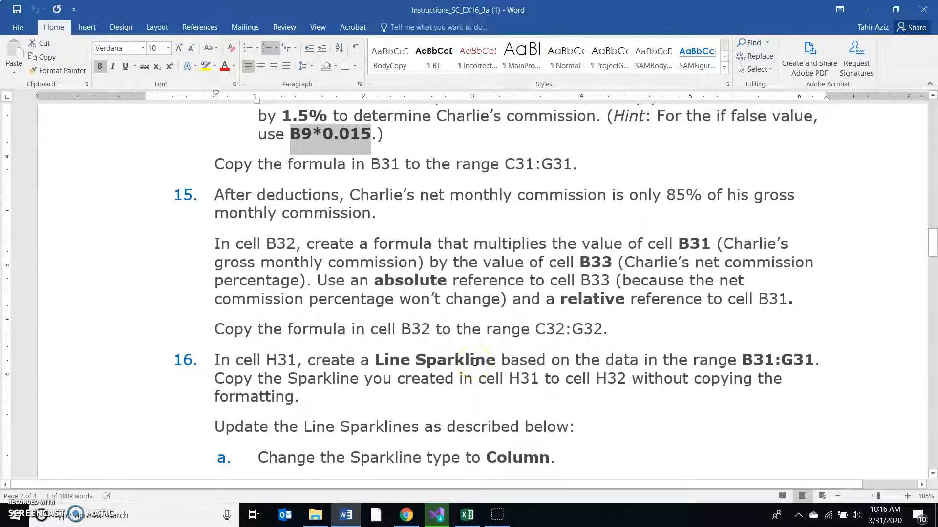
pyautogui.scroll(-1, 474, 362)
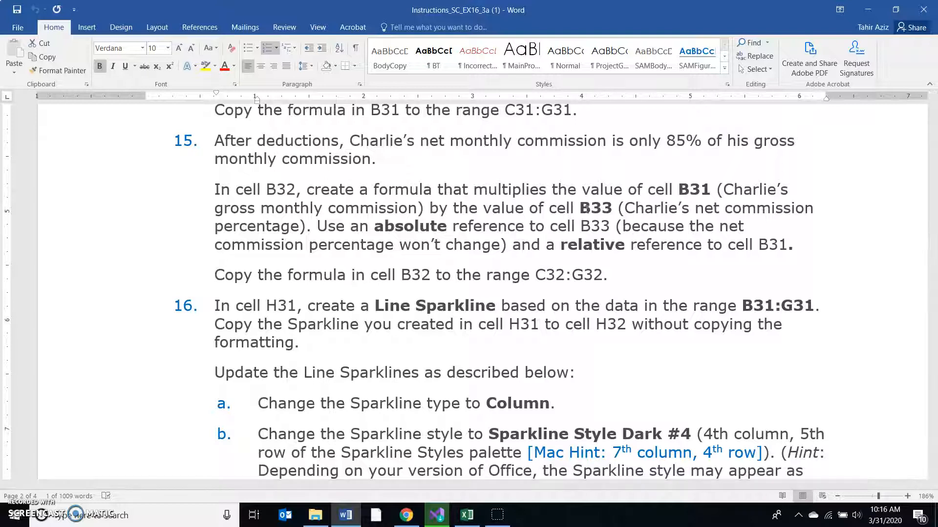
pyautogui.moveTo(316, 226); pyautogui.dragTo(603, 235)
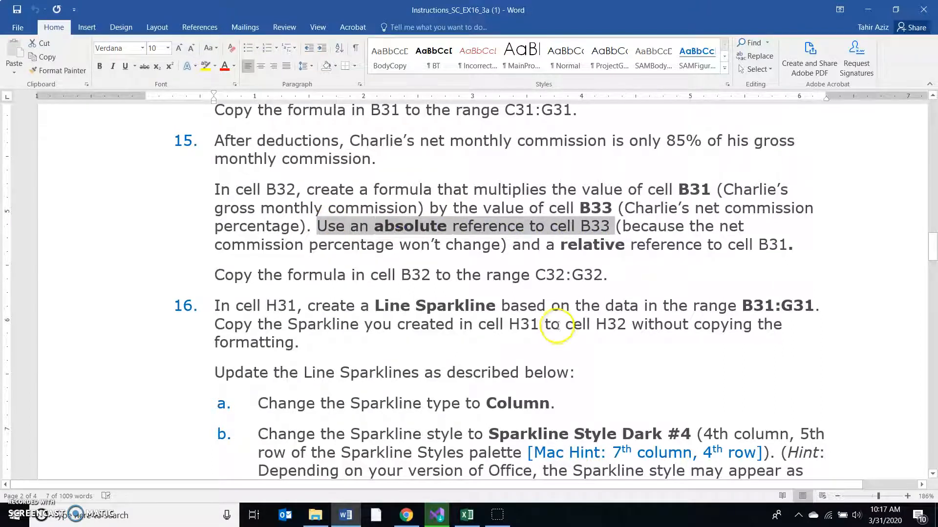
pyautogui.click(472, 522)
# - Enter the net amount formula =B31 * $B$33 in cell B32 and copy it to the range C32:G32
pyautogui.click(204, 284)
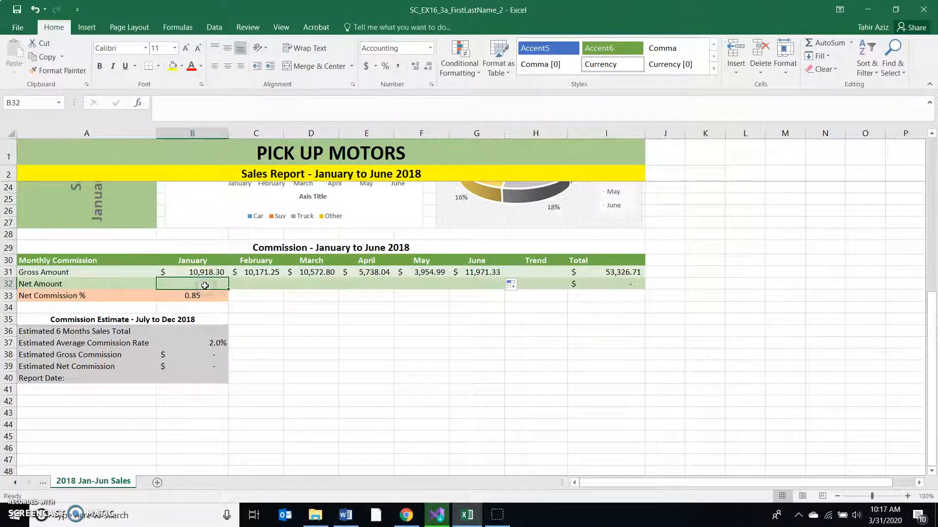
pyautogui.write('=b33')
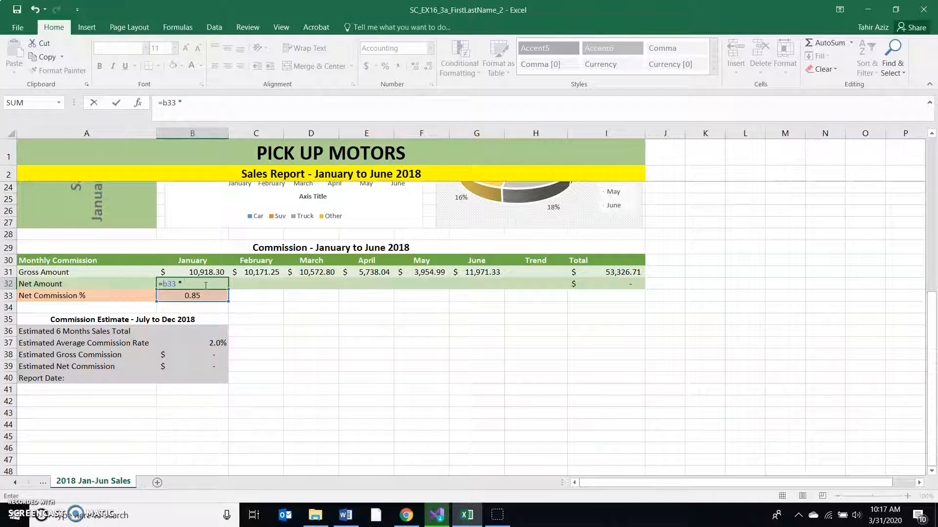
pyautogui.write(' * $b$33')
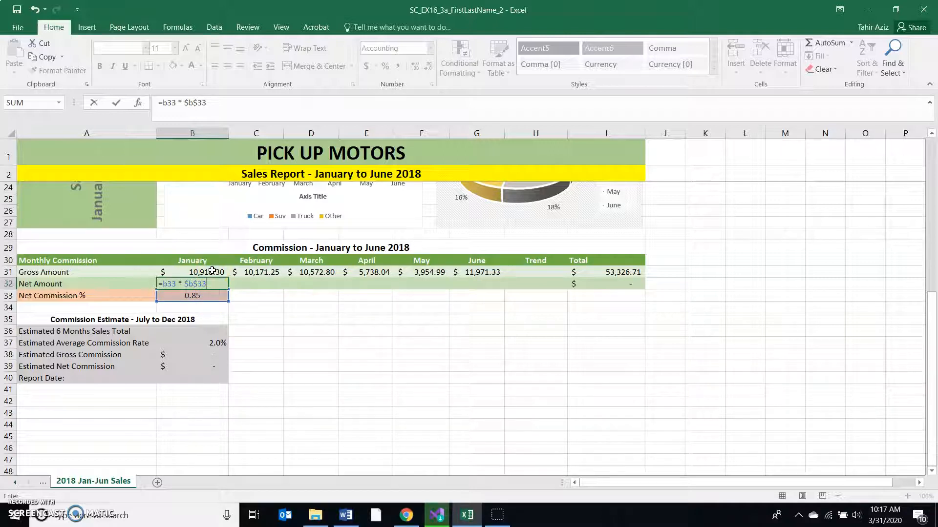
pyautogui.click(175, 284)
pyautogui.press('BackSpace')
pyautogui.write('1')
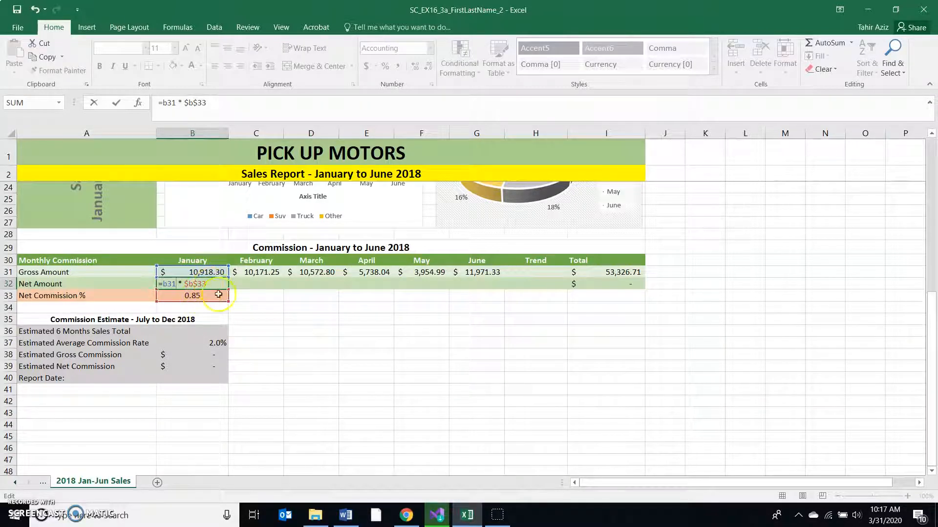
pyautogui.hotkey('ctrl', 'Return')
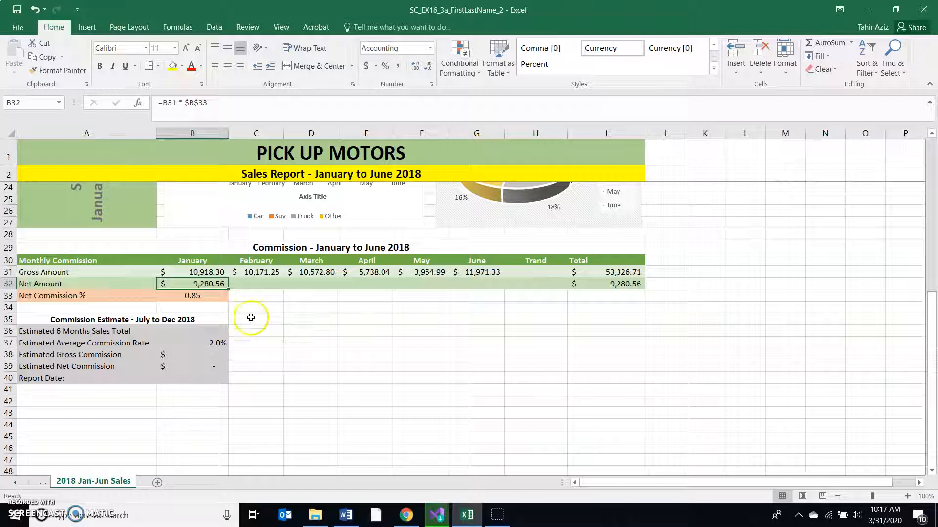
pyautogui.moveTo(229, 291); pyautogui.dragTo(488, 281)
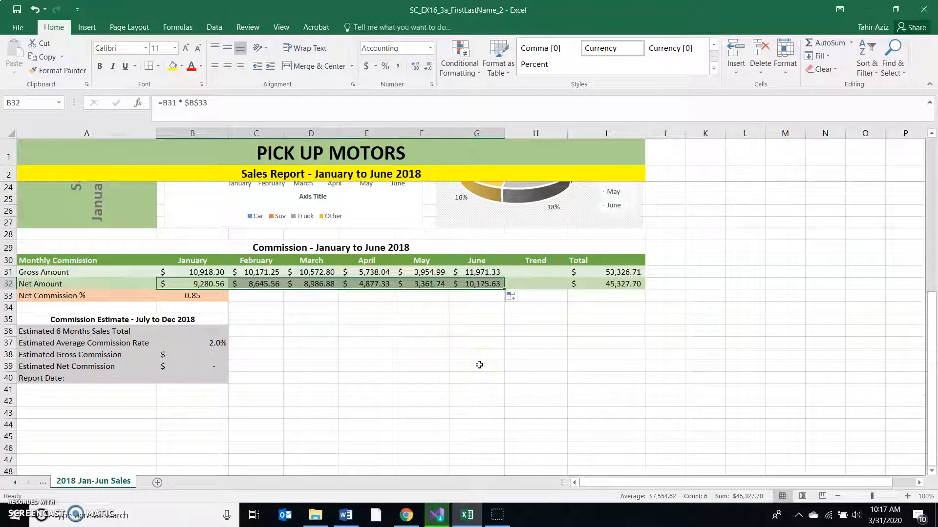
# - Switch to Word and read steps 16 to 18 about the sparklines, the A31:A32 indent and Goal Seek
pyautogui.click(345, 515)
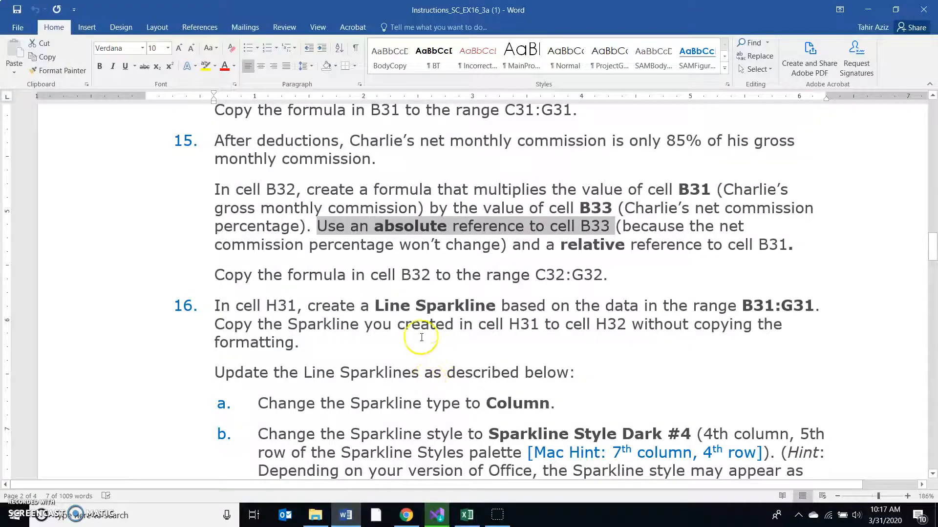
pyautogui.scroll(-2, 421, 337)
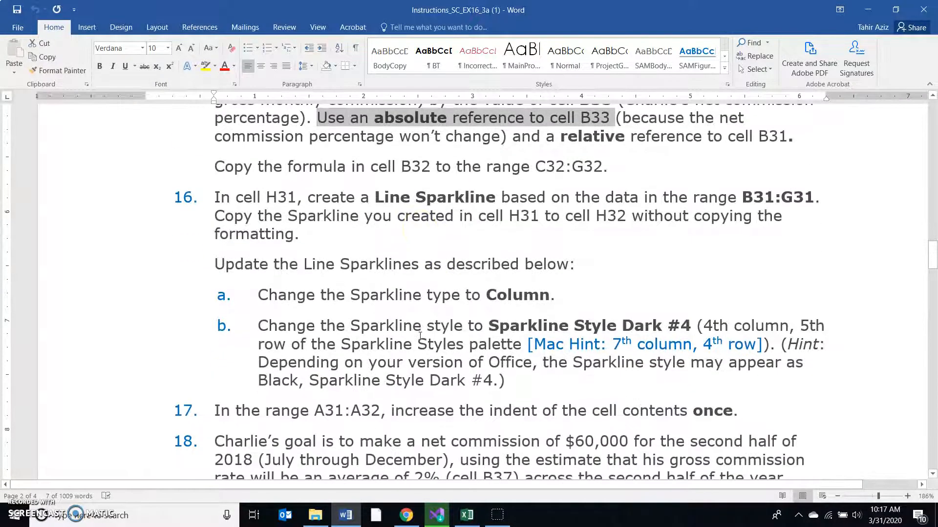
pyautogui.click(218, 197)
pyautogui.scroll(-5, 355, 314)
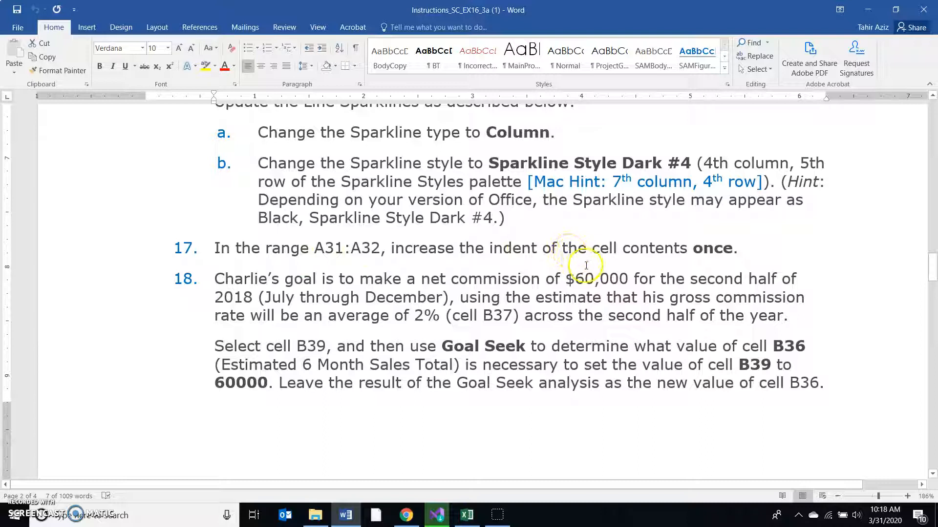
# - Return to Excel and increase the indent of the range A31:A32 once
pyautogui.click(467, 514)
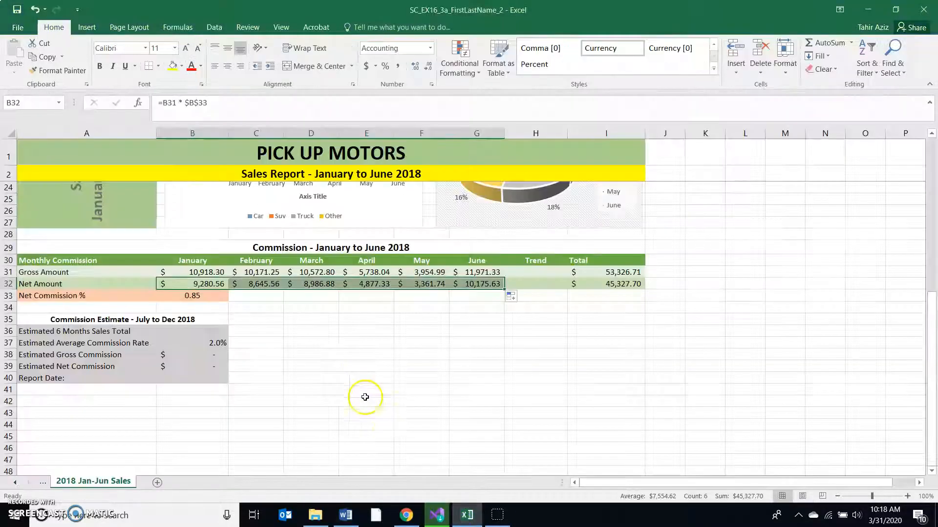
pyautogui.moveTo(100, 272); pyautogui.dragTo(98, 285)
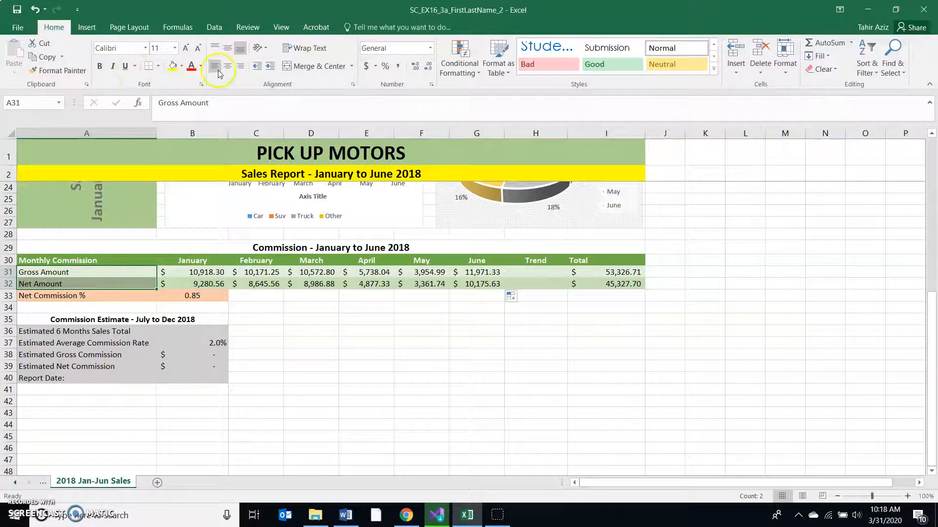
pyautogui.click(269, 68)
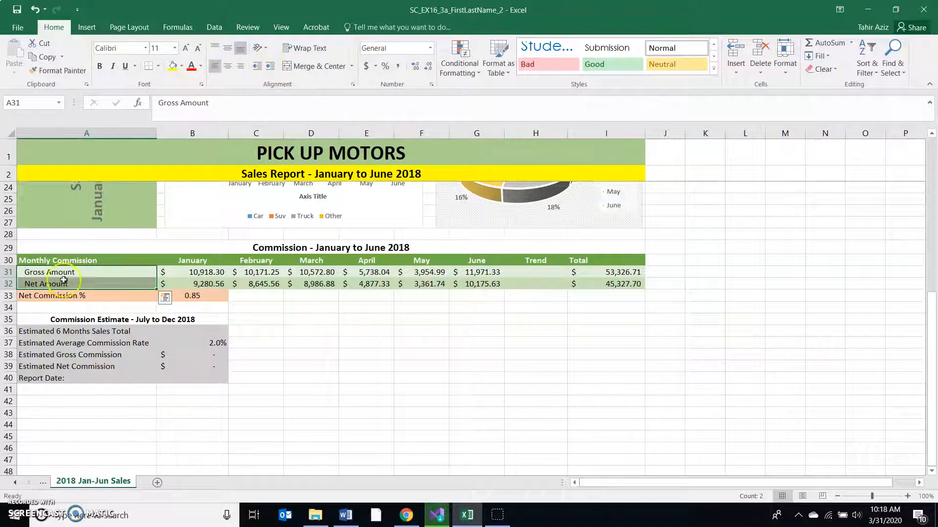
# - Switch to Word and read step 18 about Goal Seek, highlighting cell reference B39 and the target value 60000
pyautogui.click(346, 515)
pyautogui.scroll(-3, 420, 325)
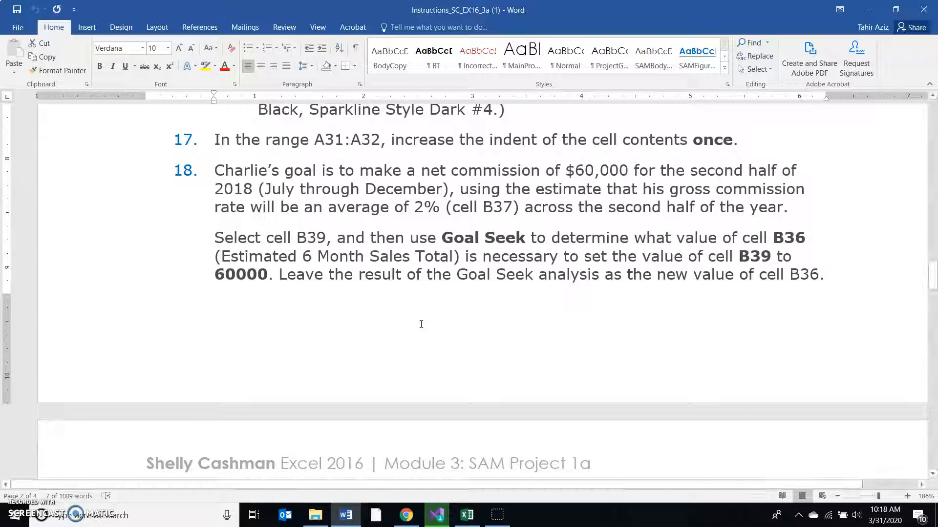
pyautogui.scroll(-1, 421, 325)
pyautogui.doubleClick(311, 184)
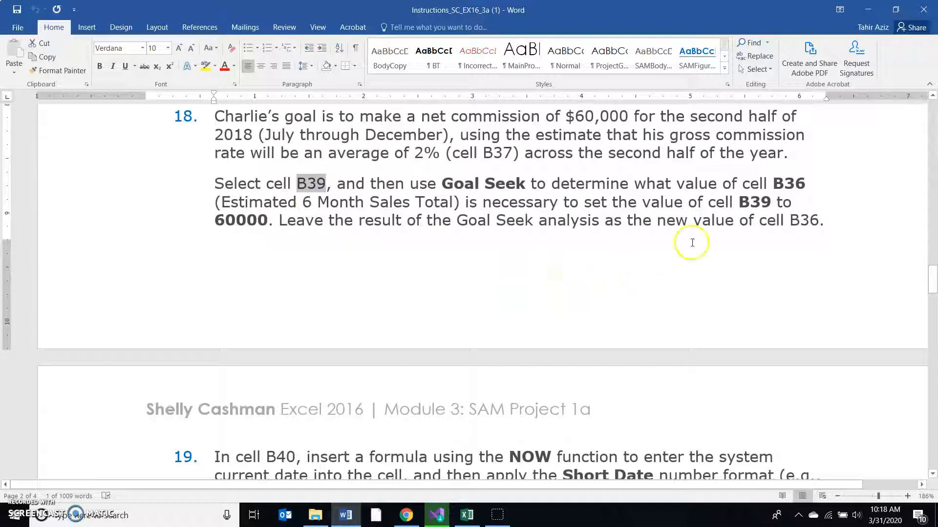
pyautogui.click(215, 220)
pyautogui.moveTo(215, 221); pyautogui.dragTo(267, 222)
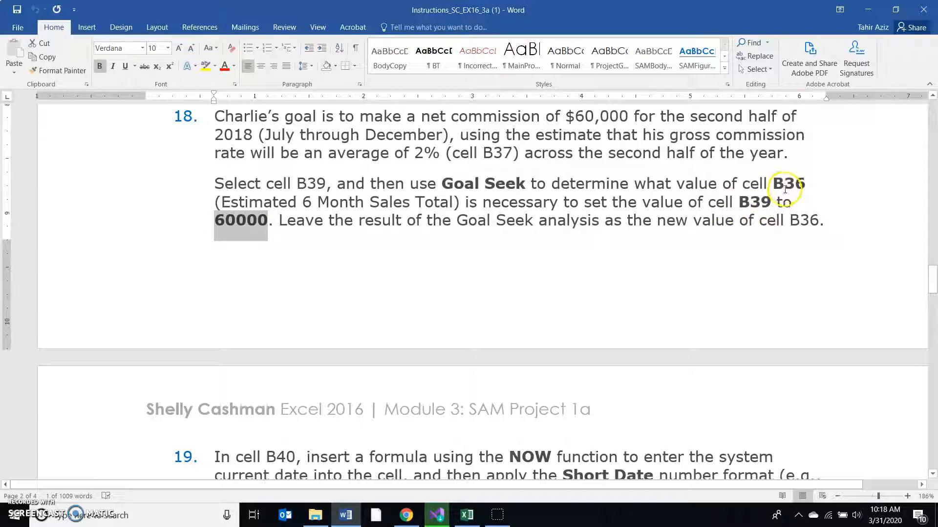
# - Return to Excel and open Goal Seek for the estimated net commission in cell B39
pyautogui.click(467, 515)
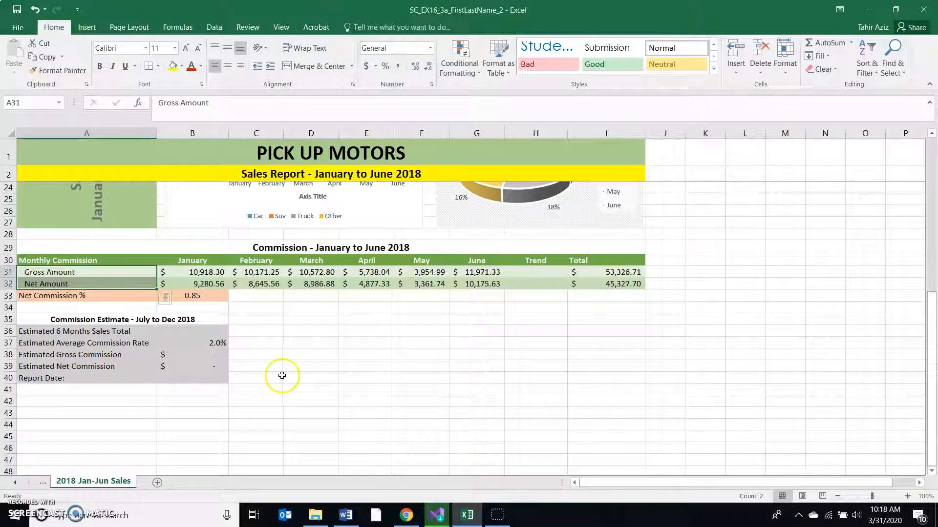
pyautogui.click(206, 366)
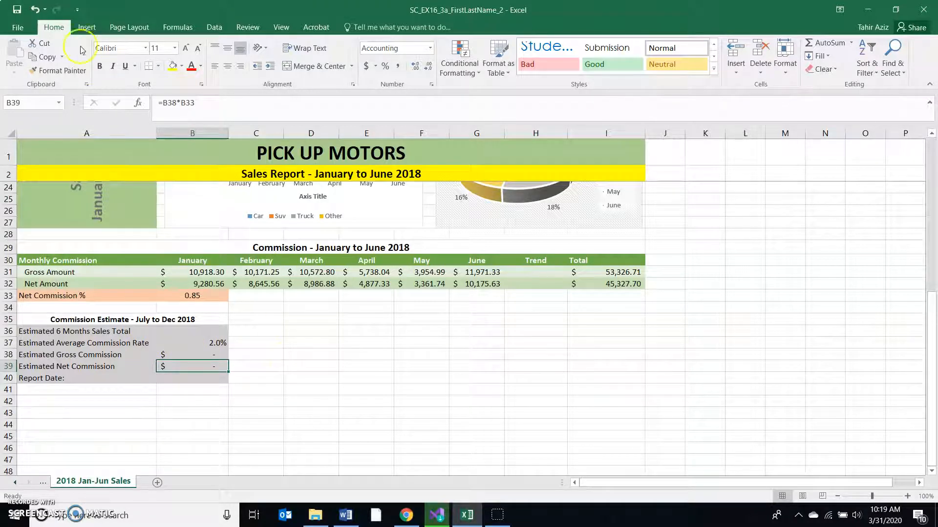
pyautogui.click(215, 29)
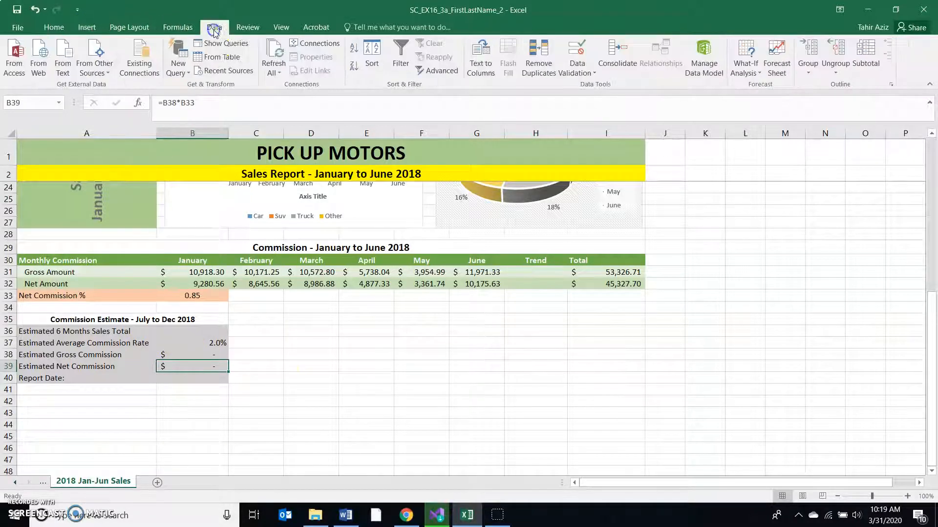
pyautogui.click(758, 74)
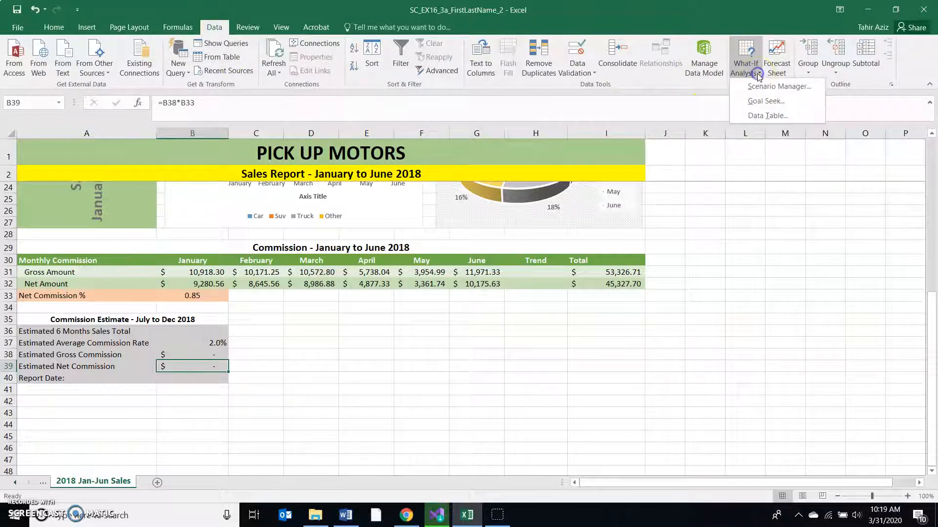
pyautogui.click(763, 103)
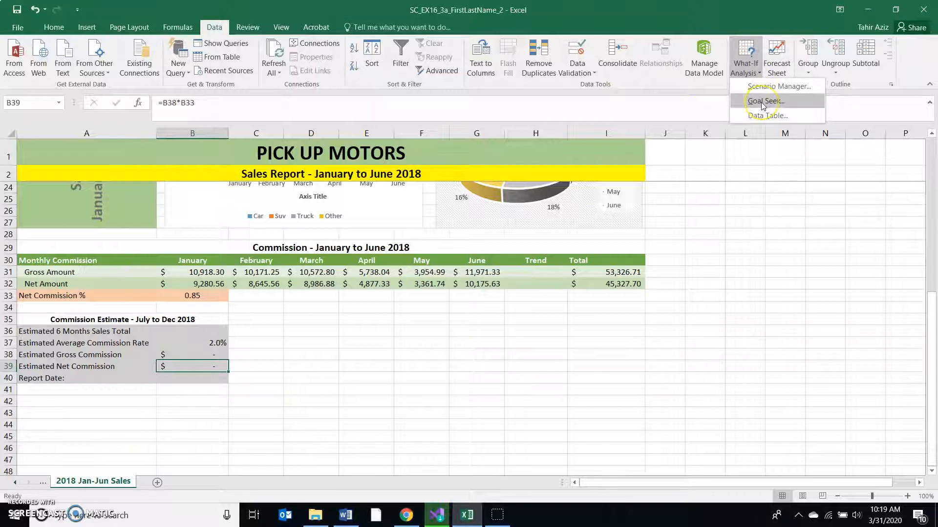
pyautogui.click(761, 102)
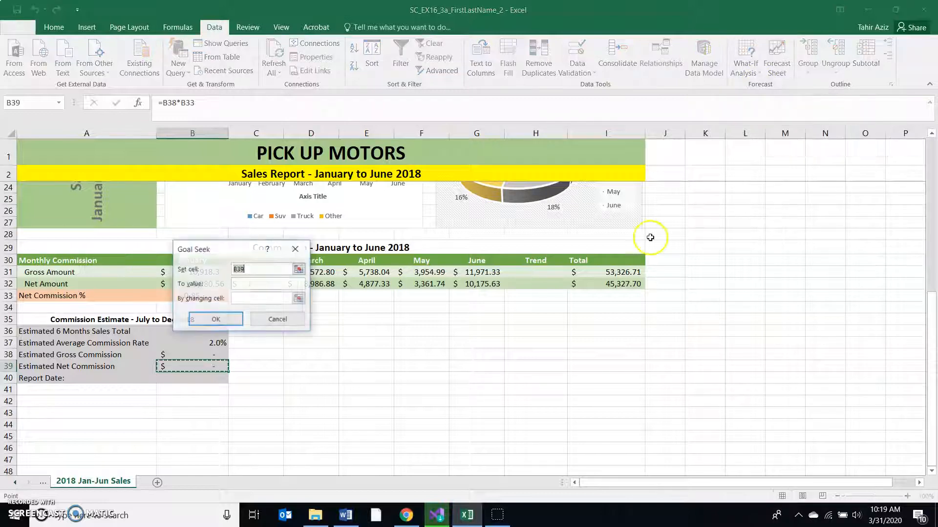
# - Run Goal Seek to set B39 to 60000 by changing cell B36, and keep the result
pyautogui.moveTo(232, 254); pyautogui.dragTo(360, 317)
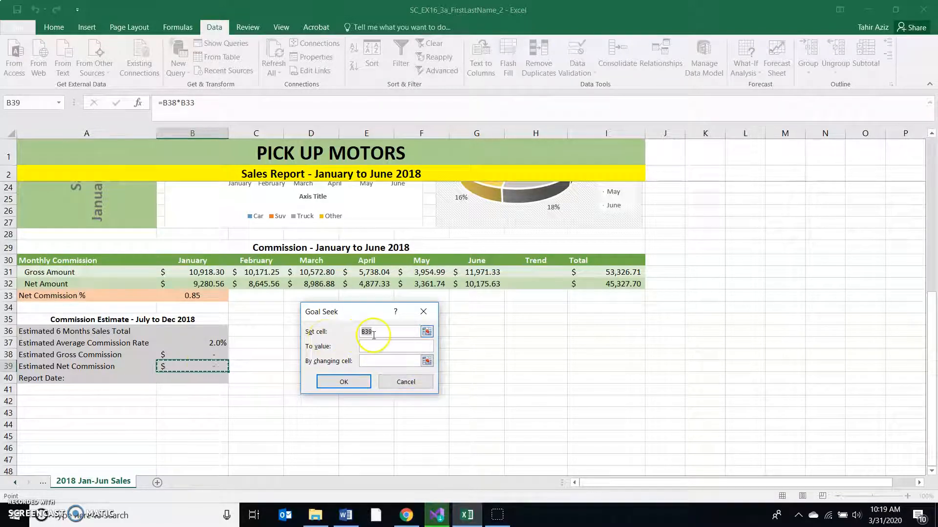
pyautogui.click(369, 361)
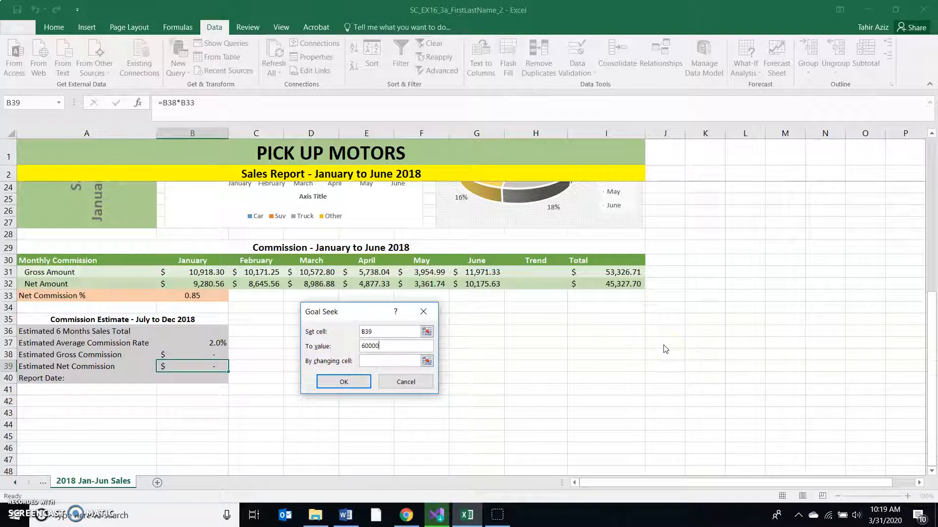
pyautogui.click(388, 361)
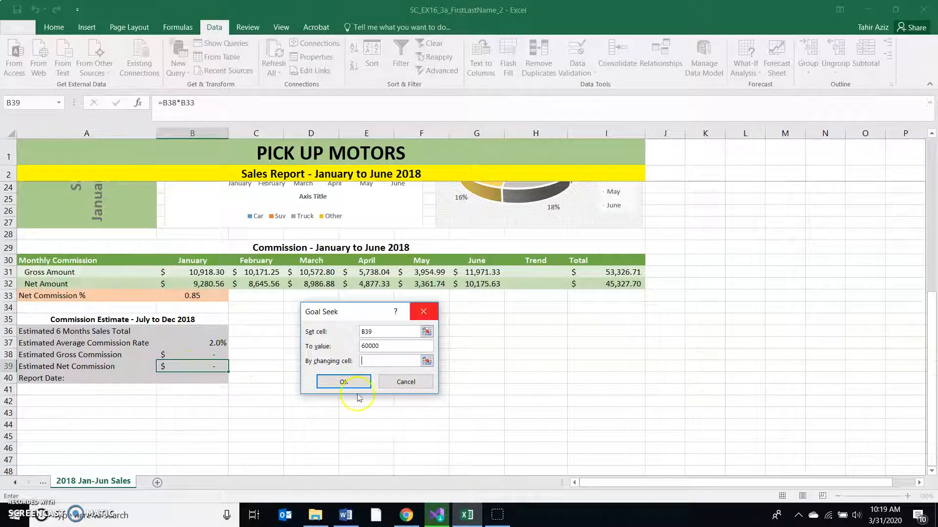
pyautogui.click(210, 334)
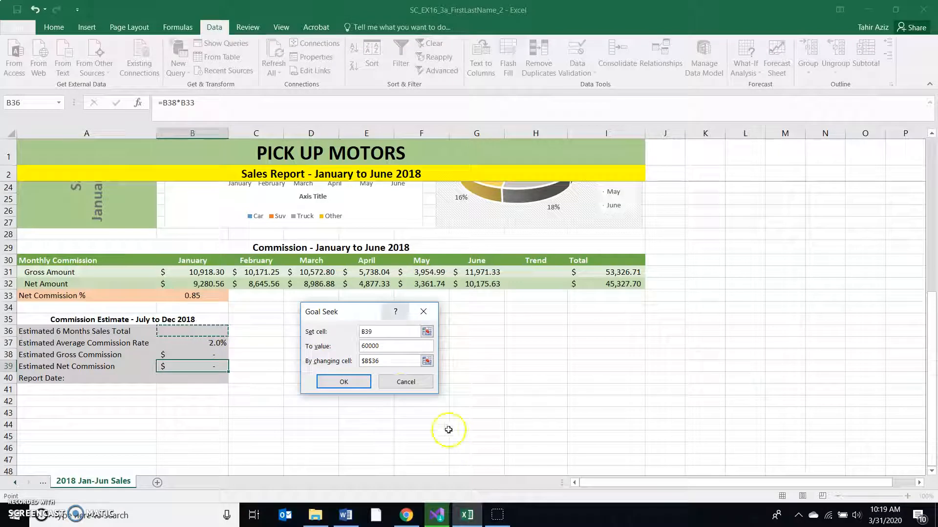
pyautogui.click(368, 383)
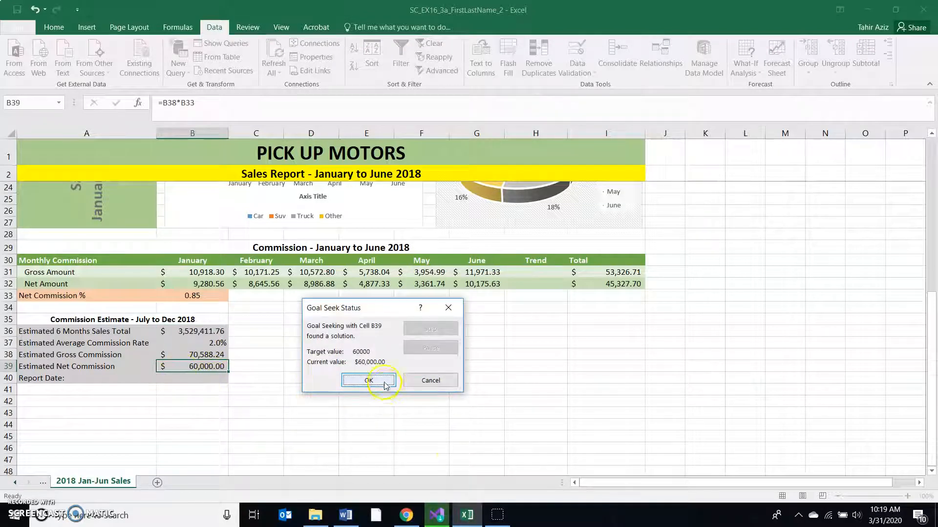
pyautogui.click(368, 381)
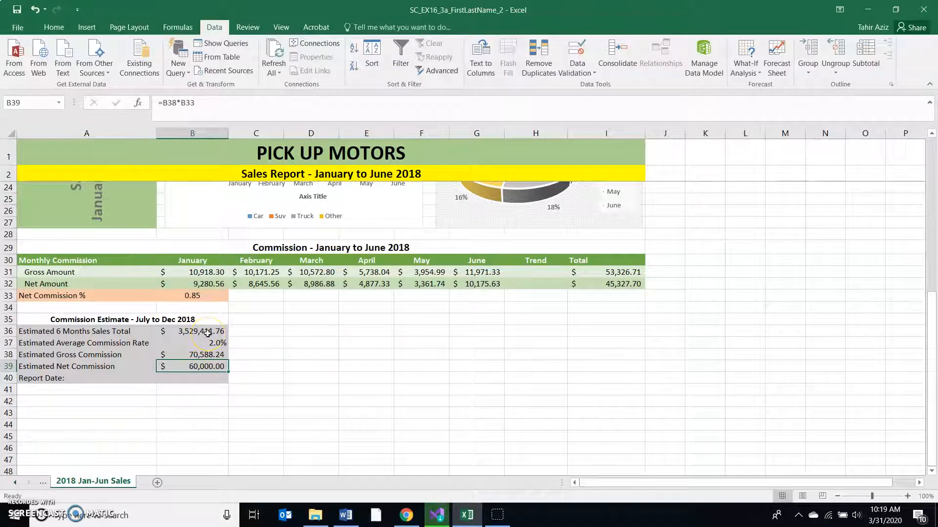
# - Switch to Word and read steps 19 and 20 about the NOW function and the Clustered Column chart
pyautogui.click(365, 517)
pyautogui.scroll(-3, 447, 391)
pyautogui.scroll(-2, 448, 389)
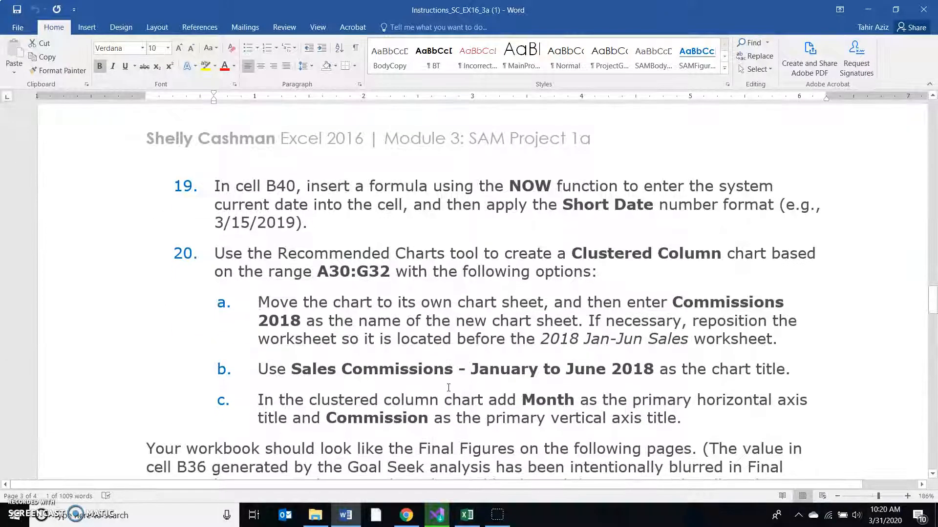
# - Return to Excel and enter a formula with the NOW function in the report date cell B40
pyautogui.click(468, 521)
pyautogui.click(204, 382)
pyautogui.write('=')
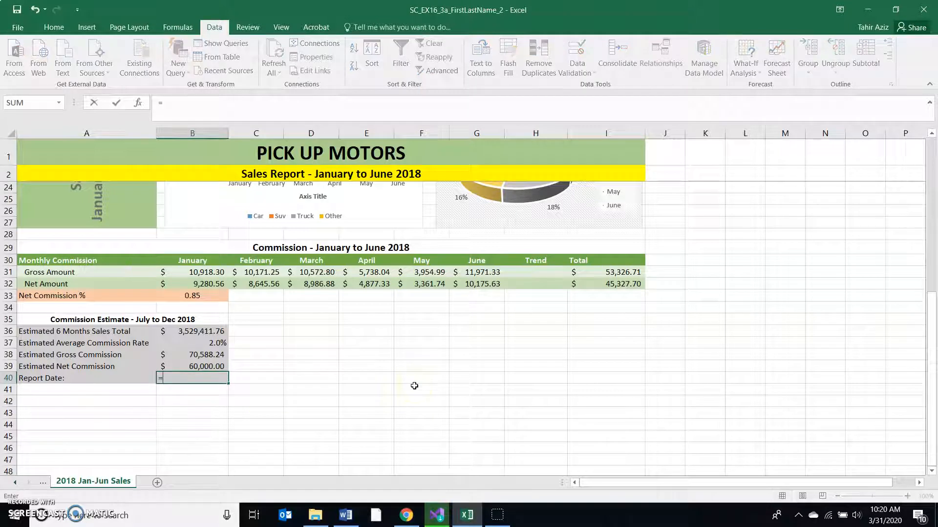
pyautogui.write('now')
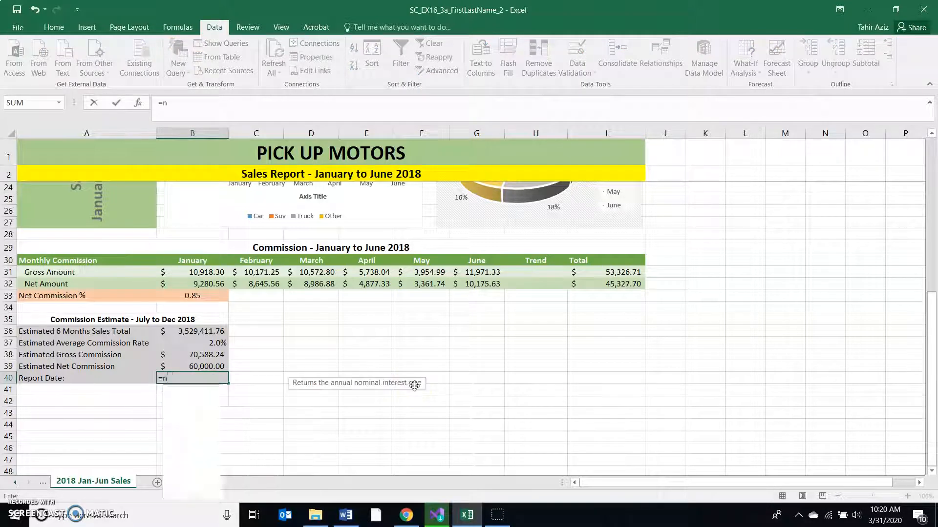